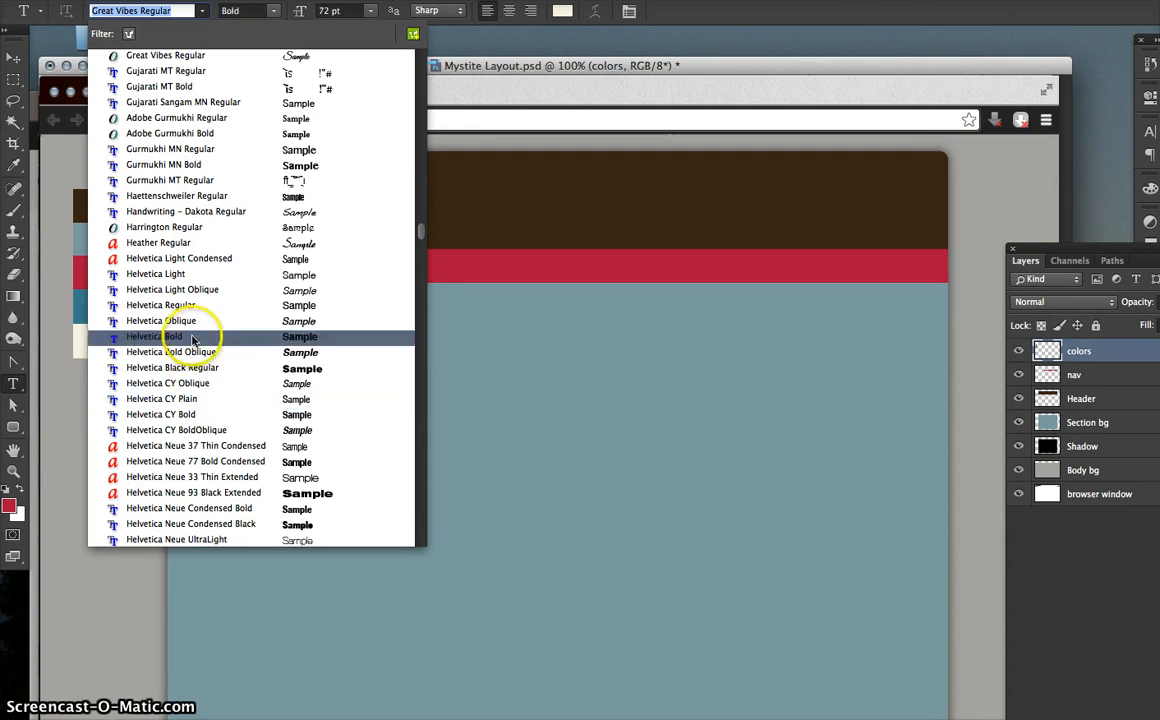
- Keep the type settings at Great Vibes Regular, 72 pt, for the logo lettering
click(162, 11)
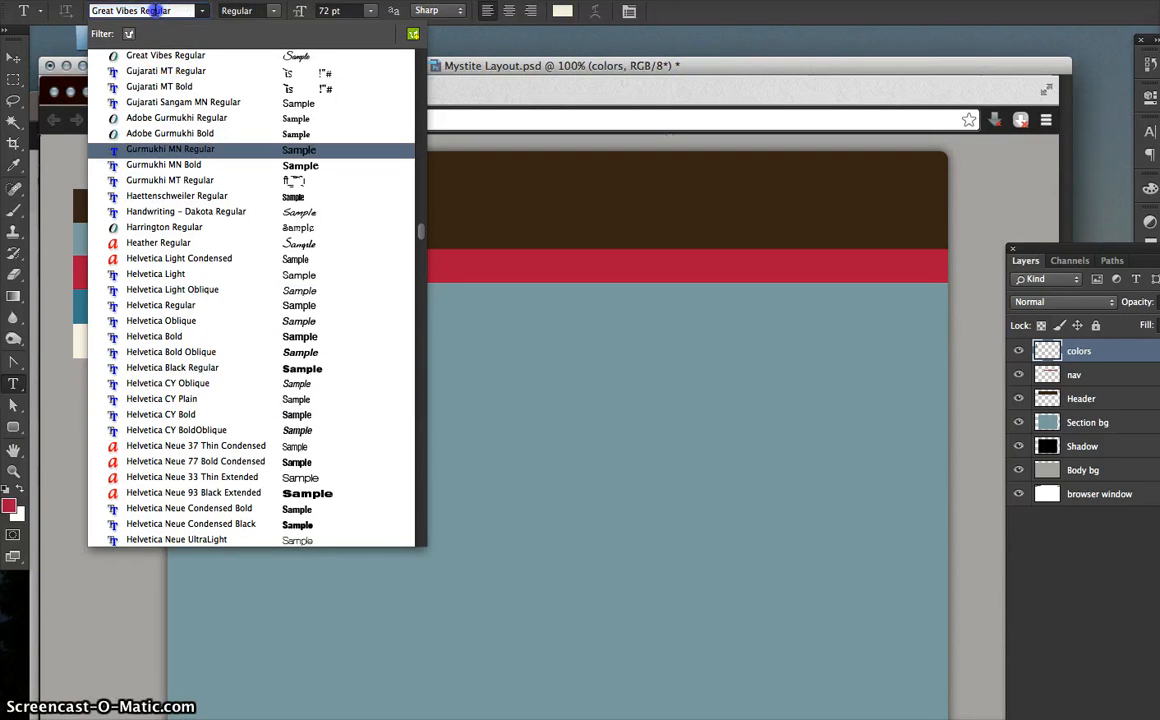
double_click(155, 11)
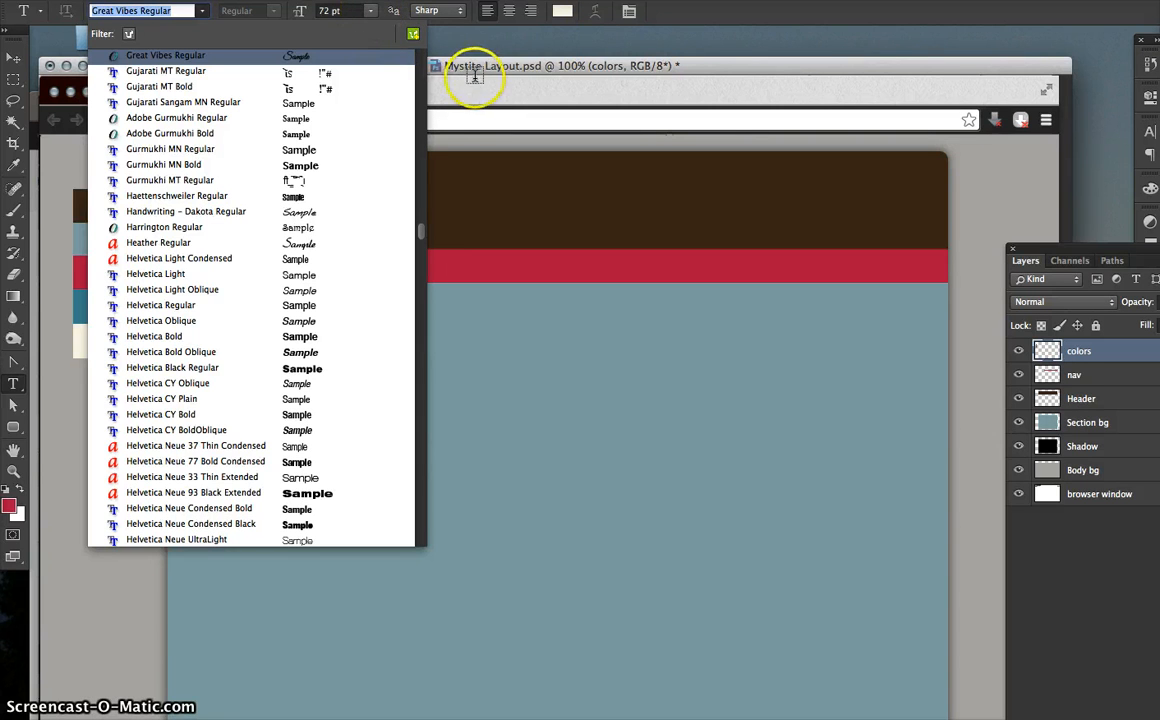
click(370, 10)
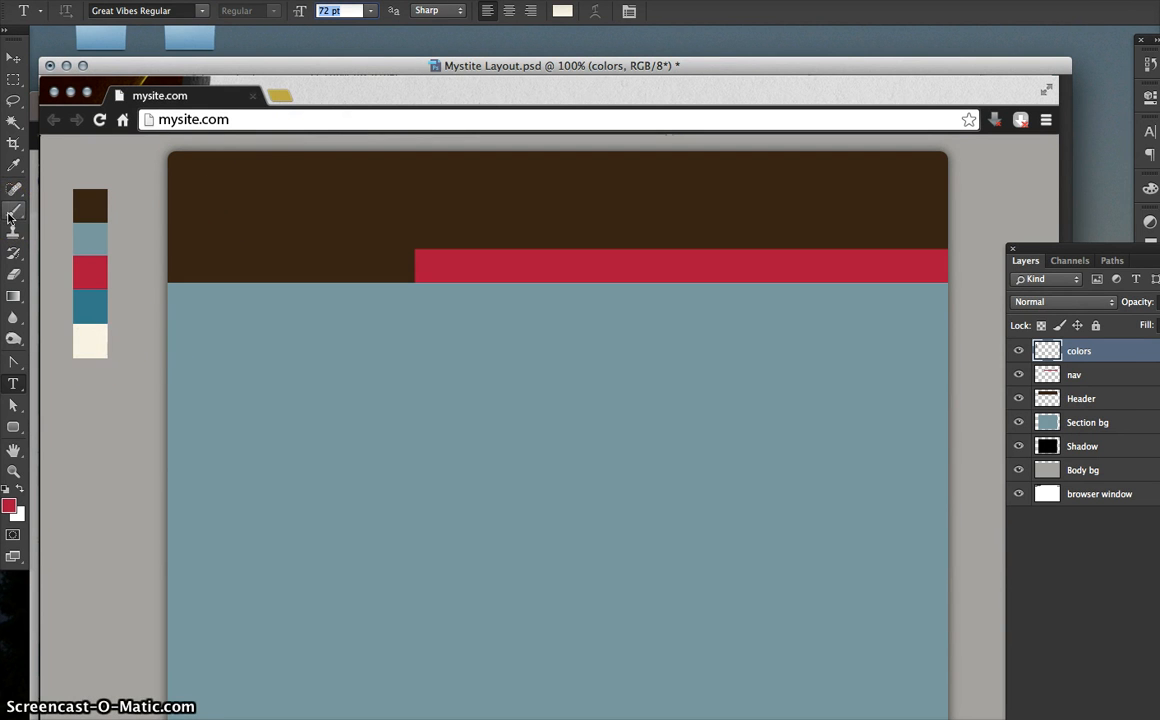
- Type 'Mysite' at the top left of the header and colour it with the cream palette swatch
click(211, 203)
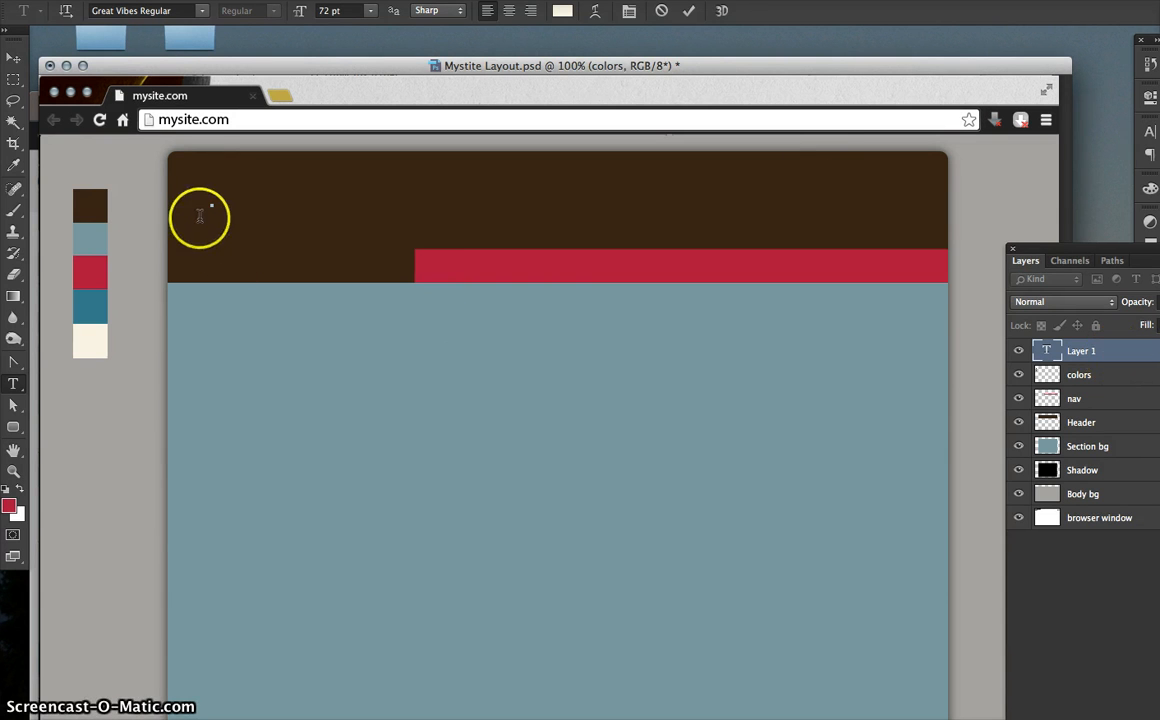
text(M)
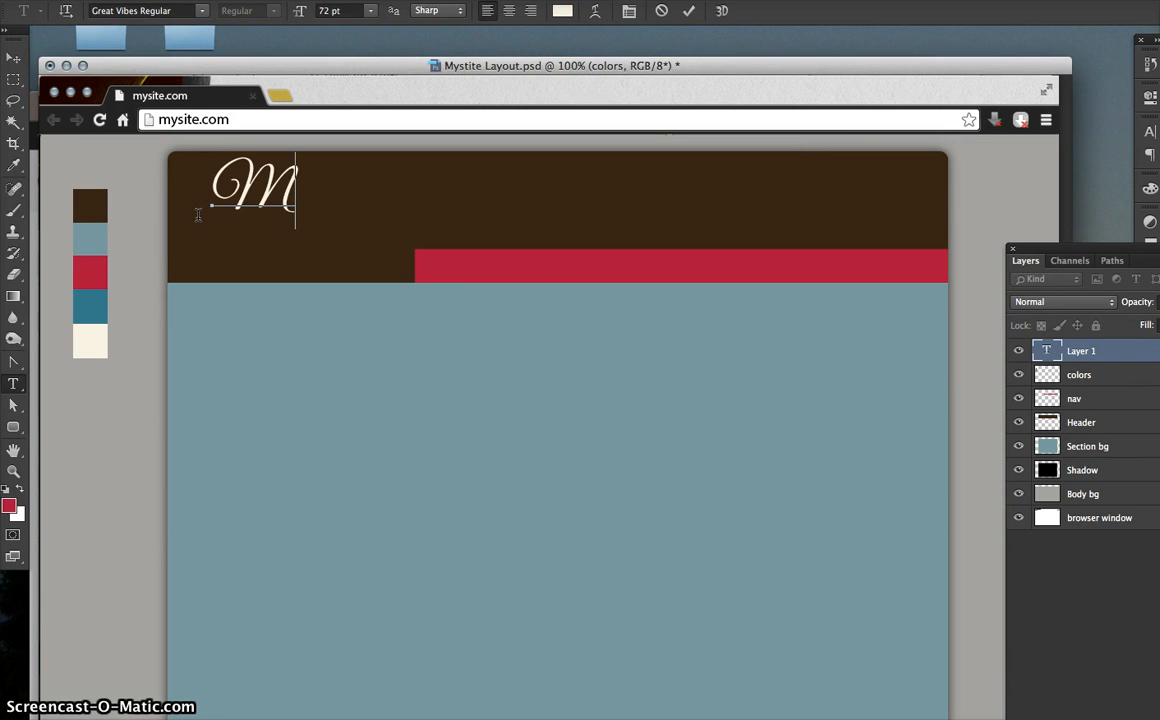
text(y)
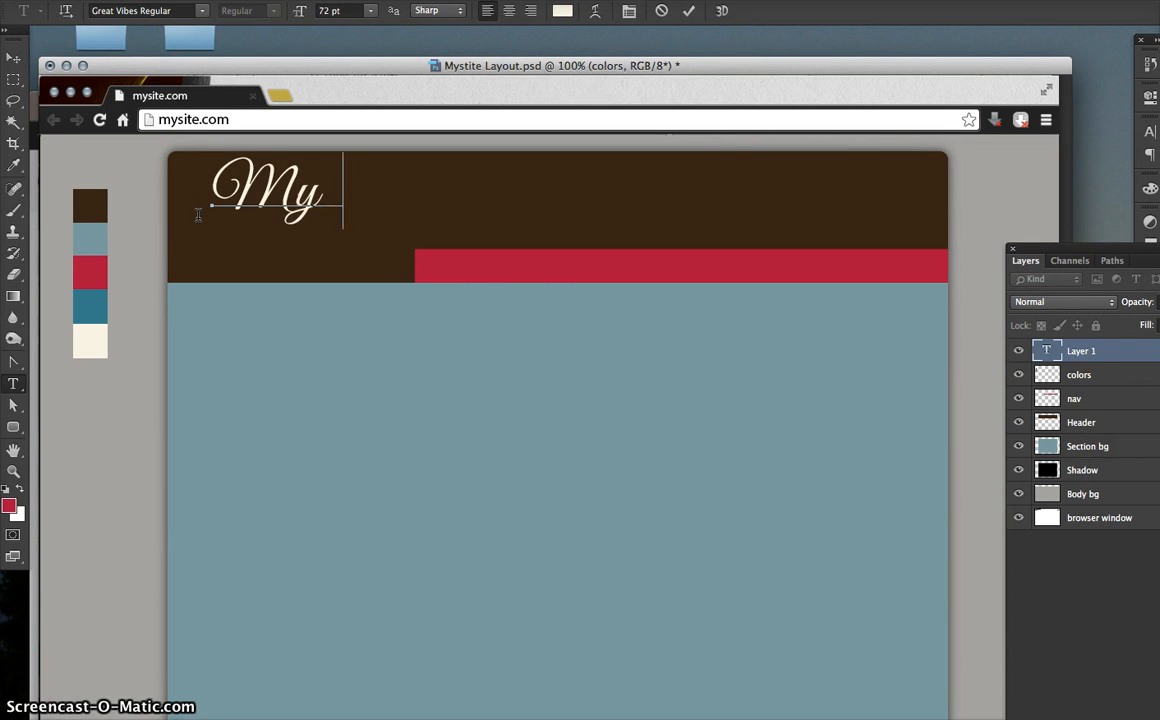
text(site)
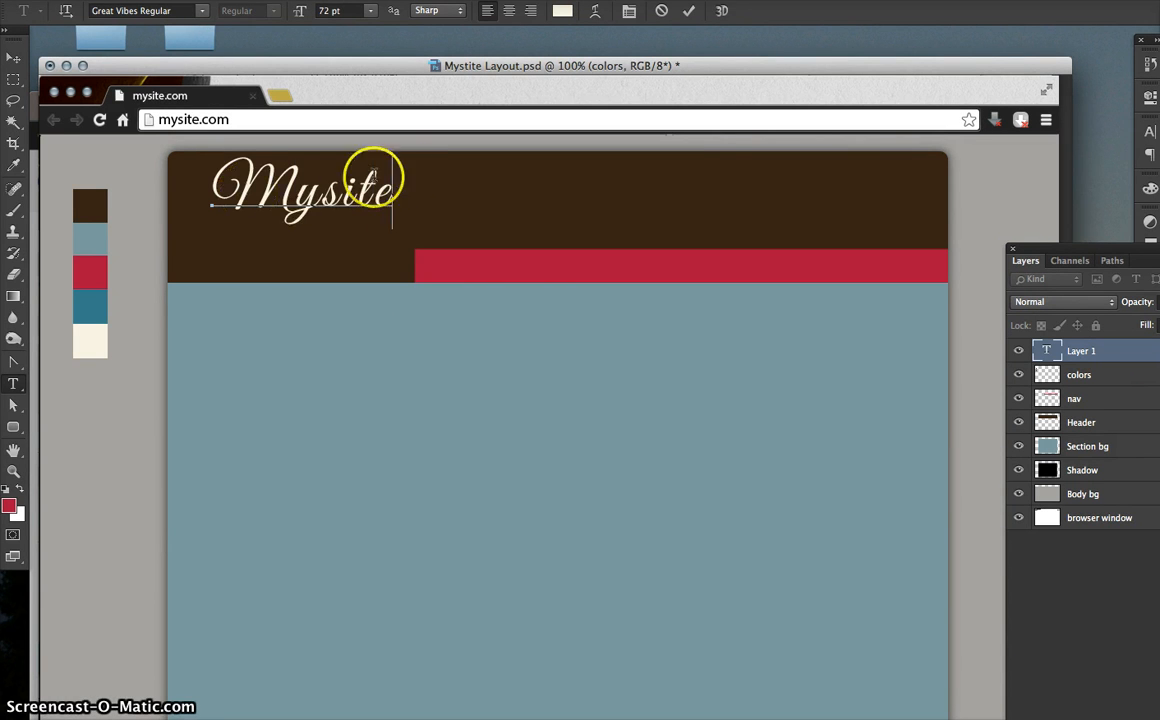
drag(394, 196, 185, 190)
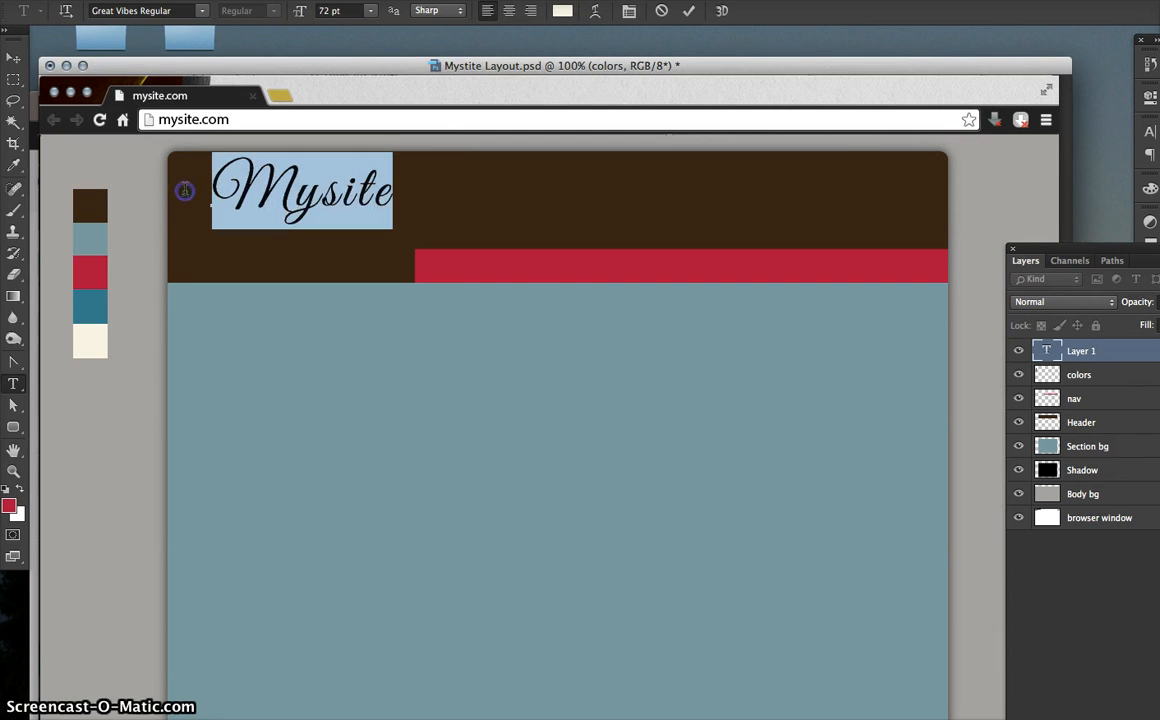
click(563, 11)
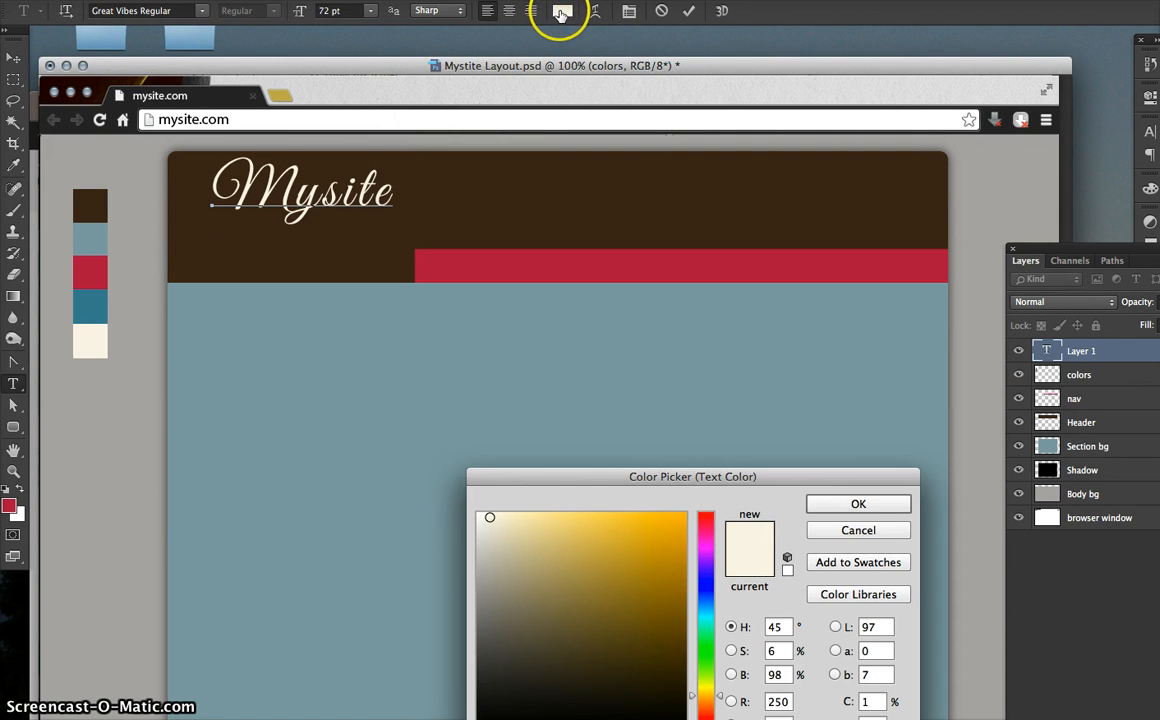
click(95, 347)
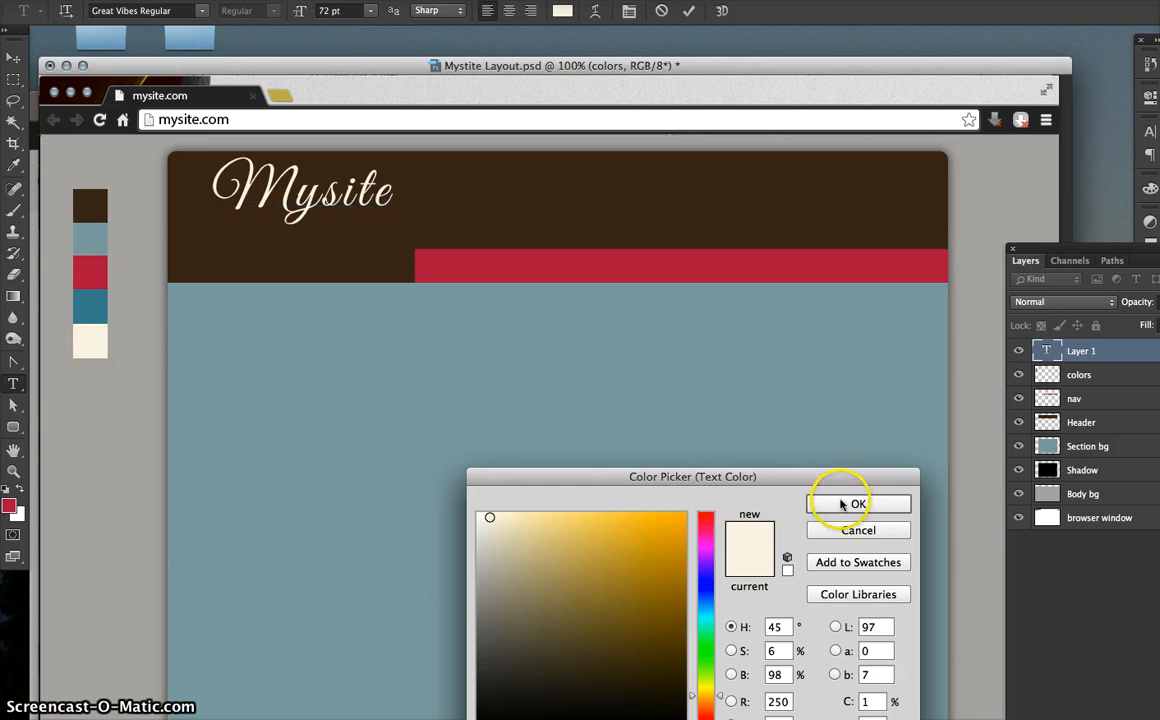
click(841, 504)
click(350, 243)
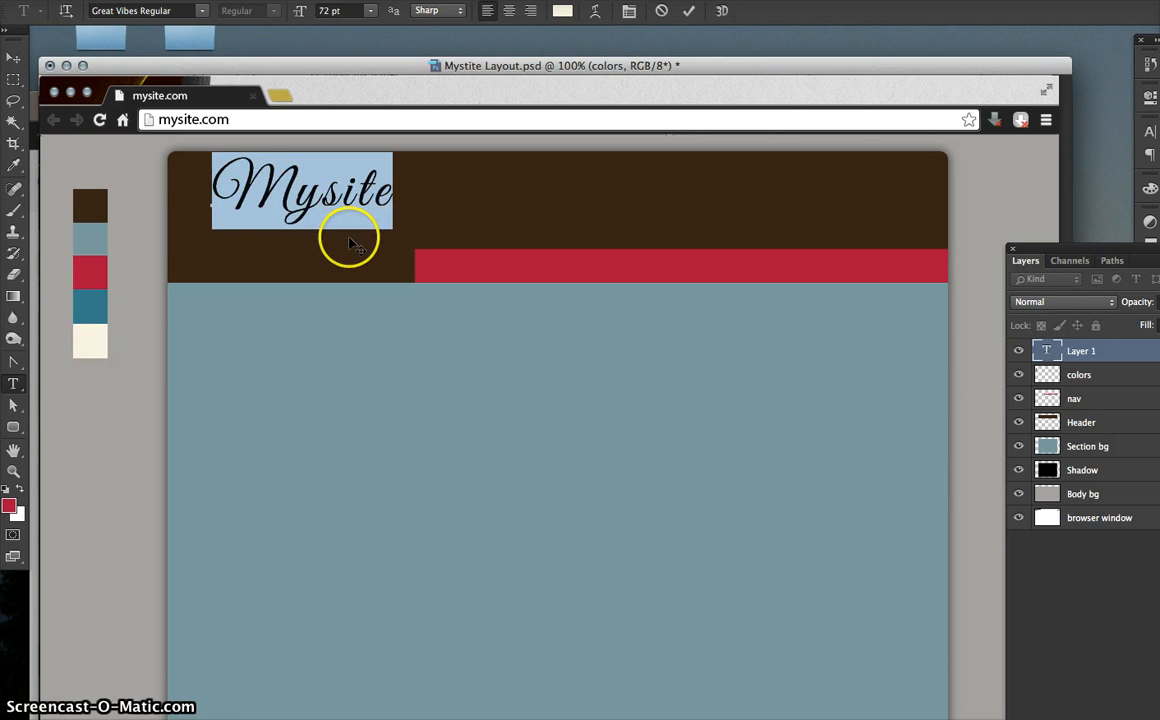
- Move the Mysite logo into the header's top-left corner, scale it up, and bring up exampleSite.psd
click(14, 57)
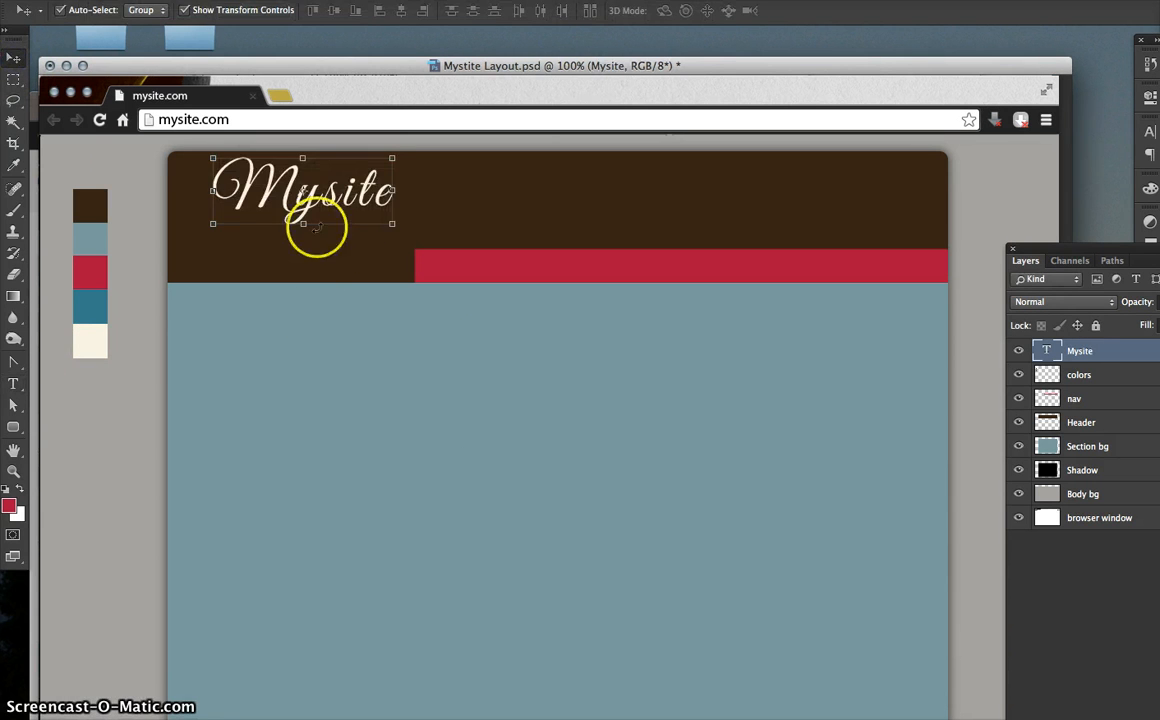
drag(298, 212, 273, 207)
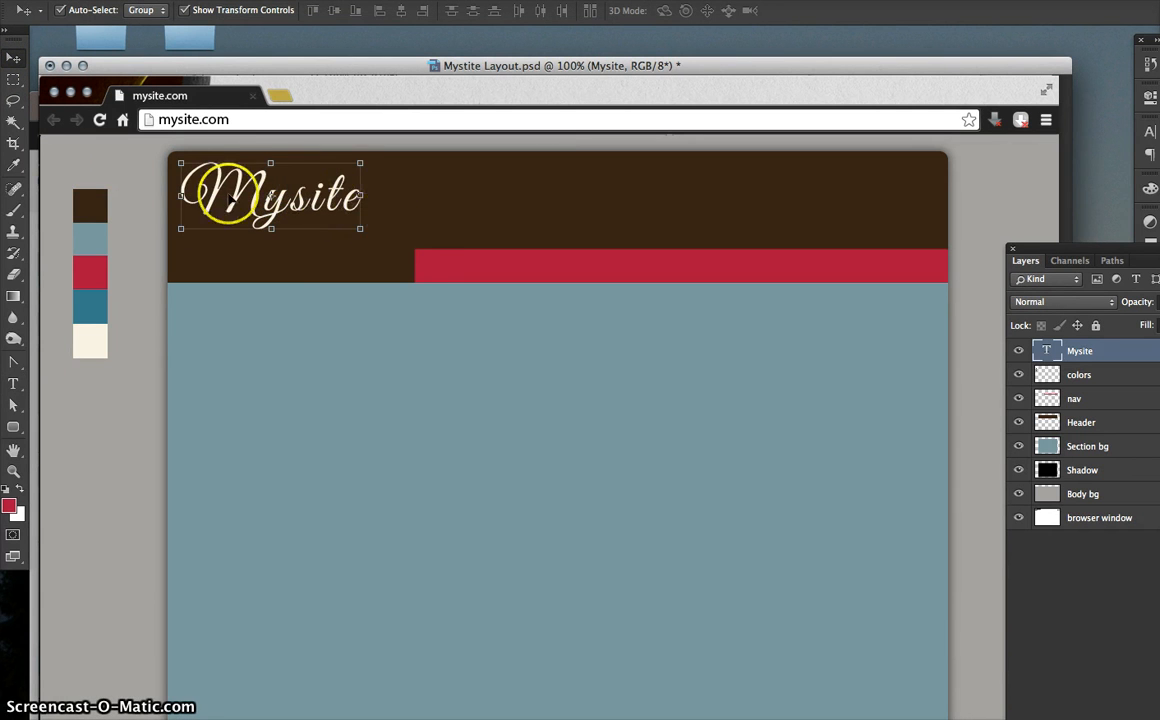
drag(360, 228, 396, 249)
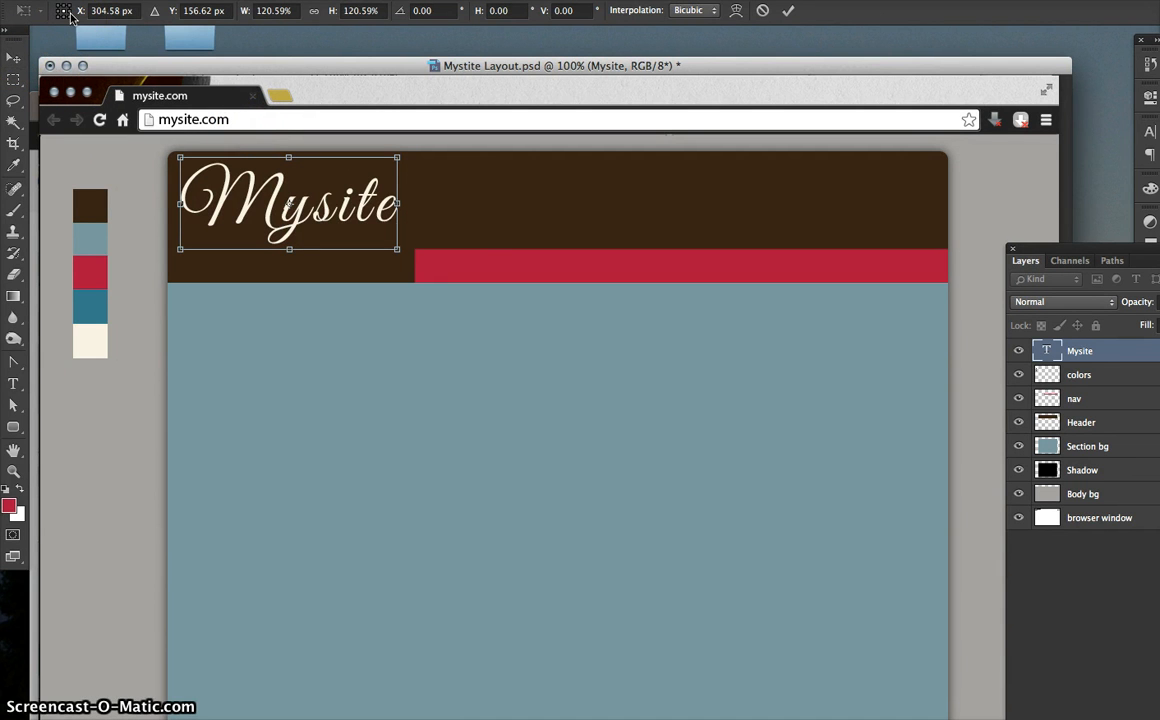
right_click(293, 224)
drag(293, 226, 293, 225)
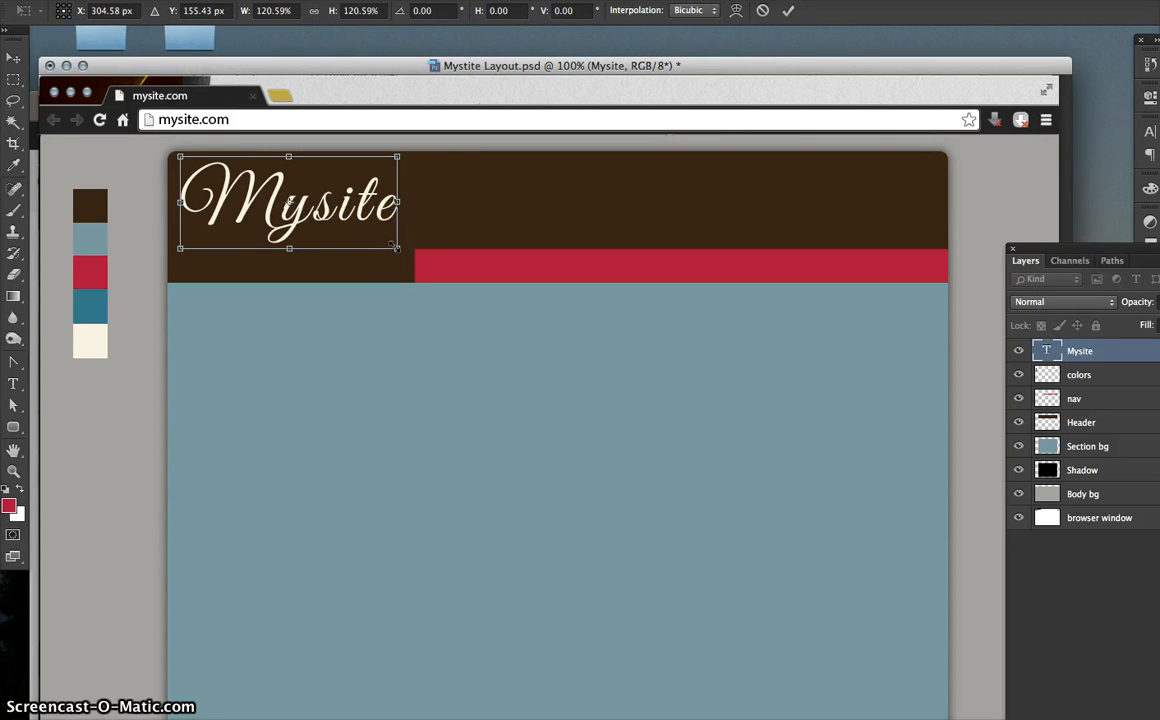
drag(396, 251, 401, 260)
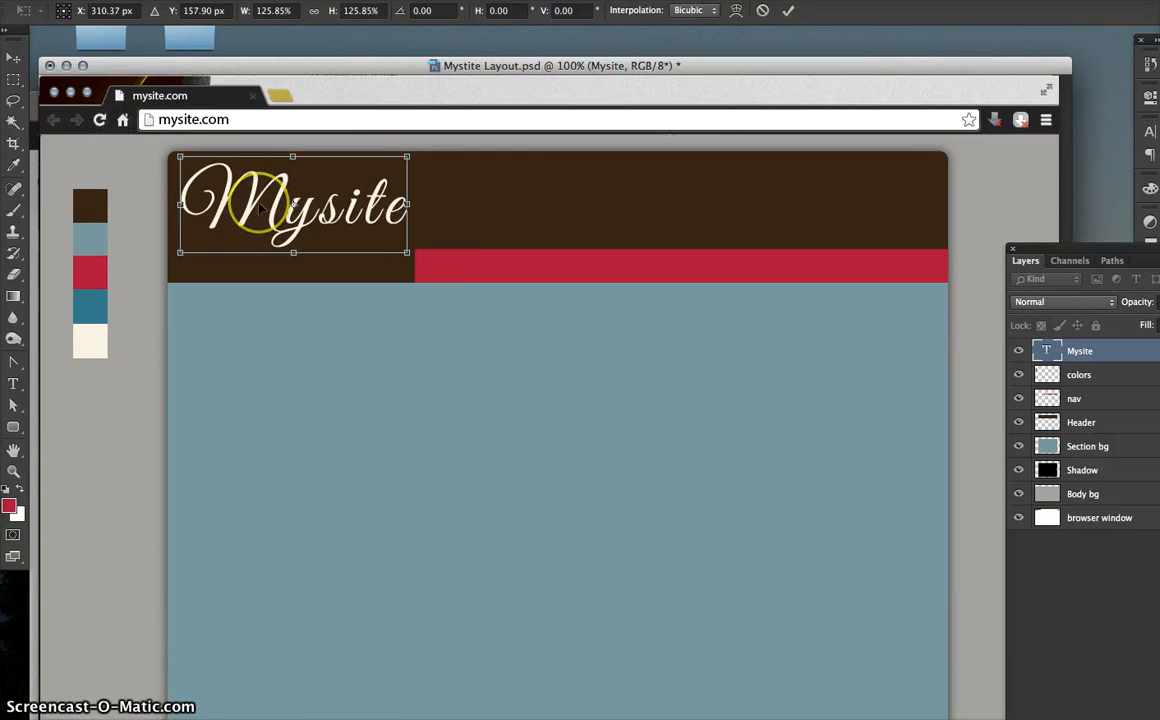
key(Return)
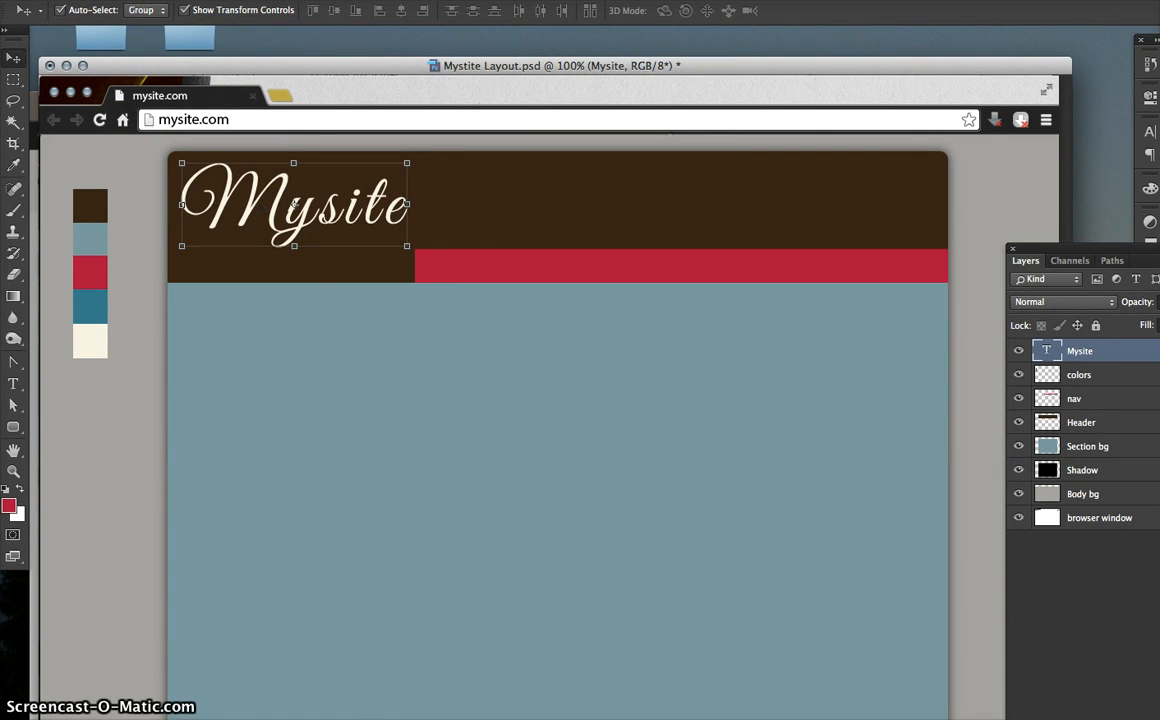
key(ctrl+Tab)
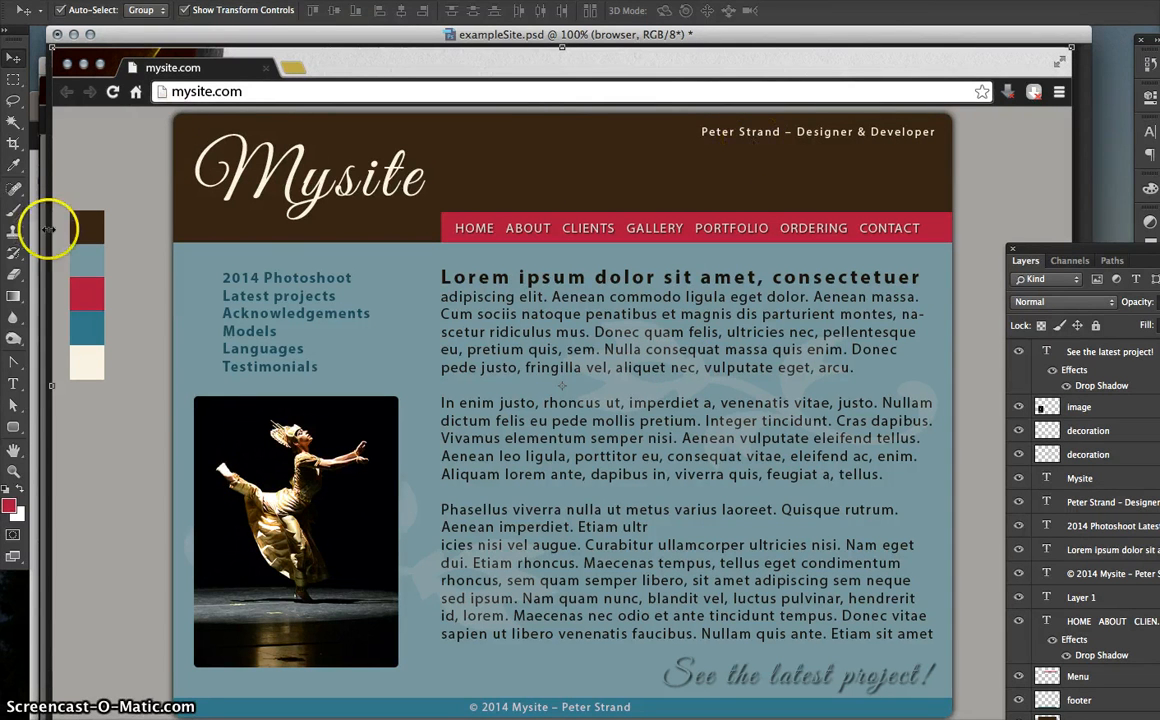
- Check the example tagline's font with the Type tool, then minimize exampleSite.psd
click(13, 383)
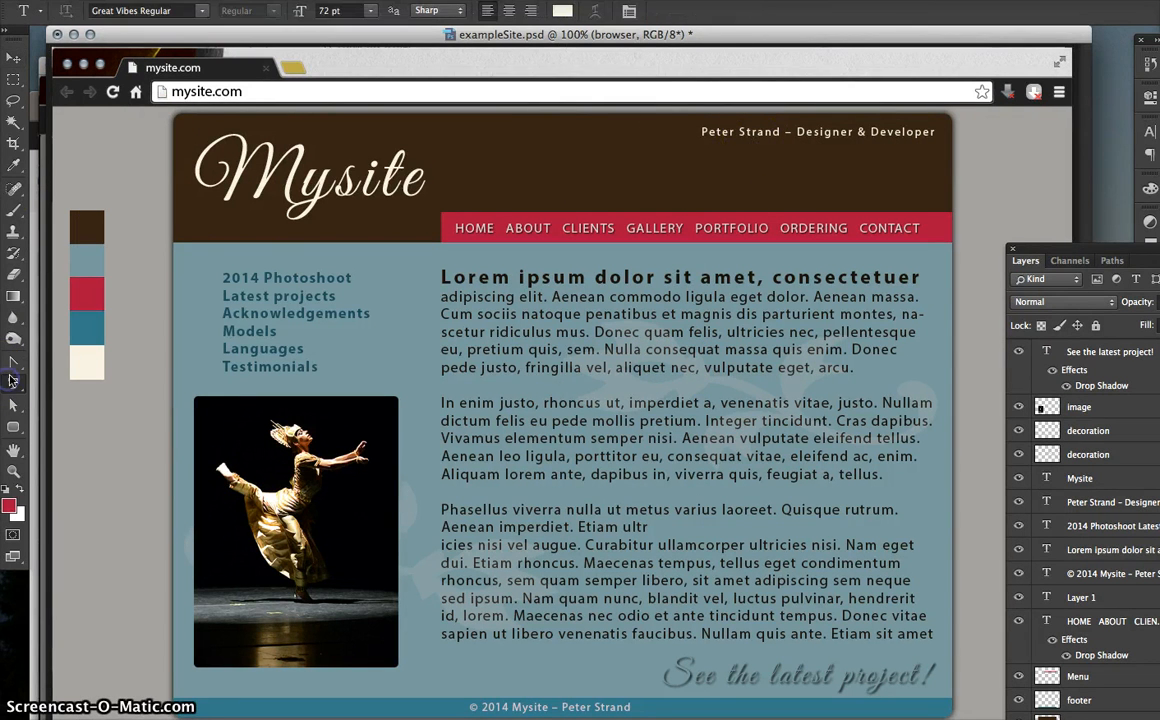
click(740, 131)
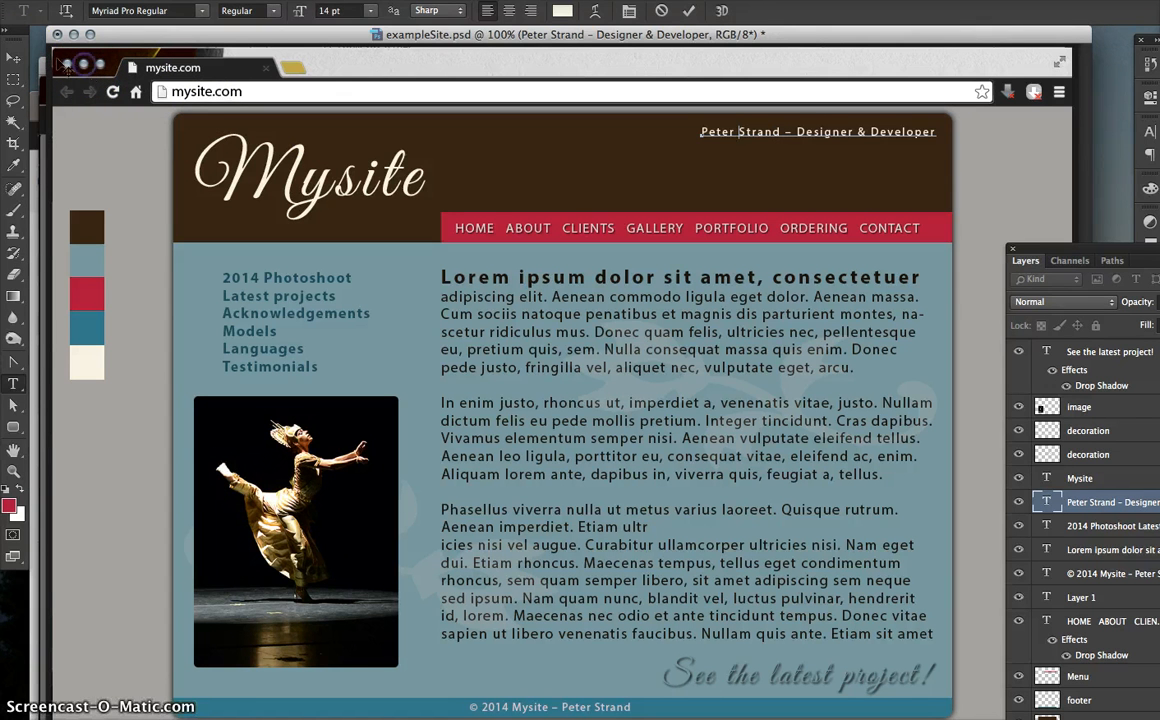
click(12, 56)
click(81, 62)
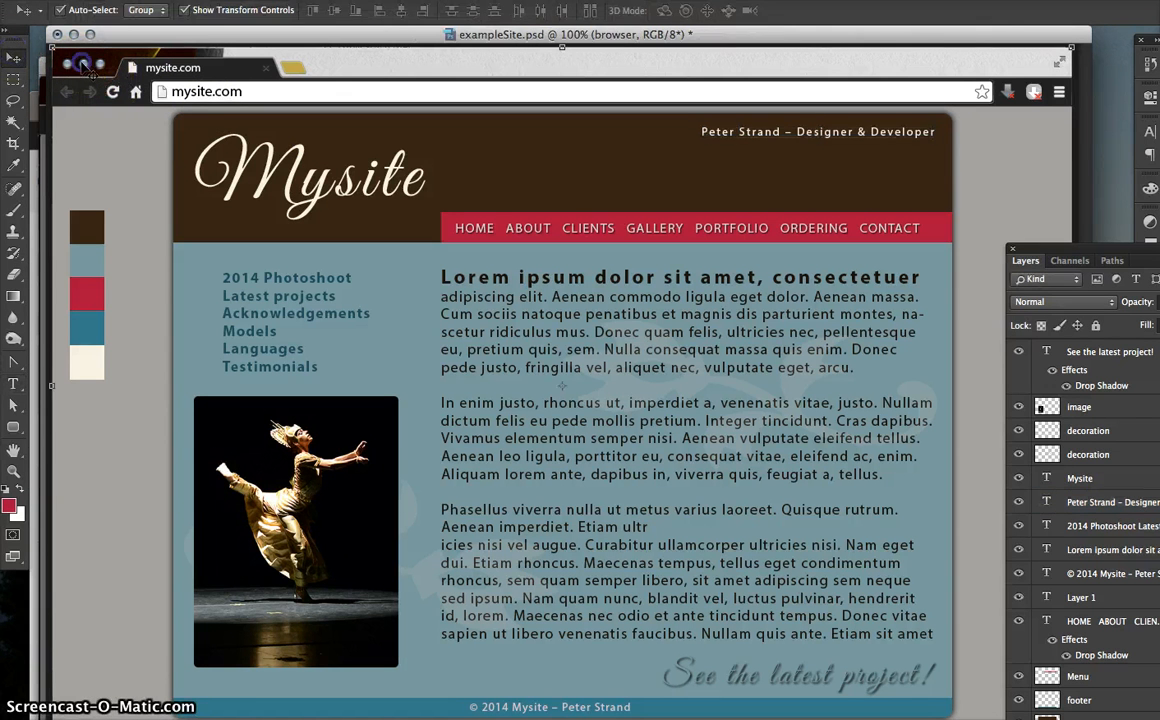
click(77, 35)
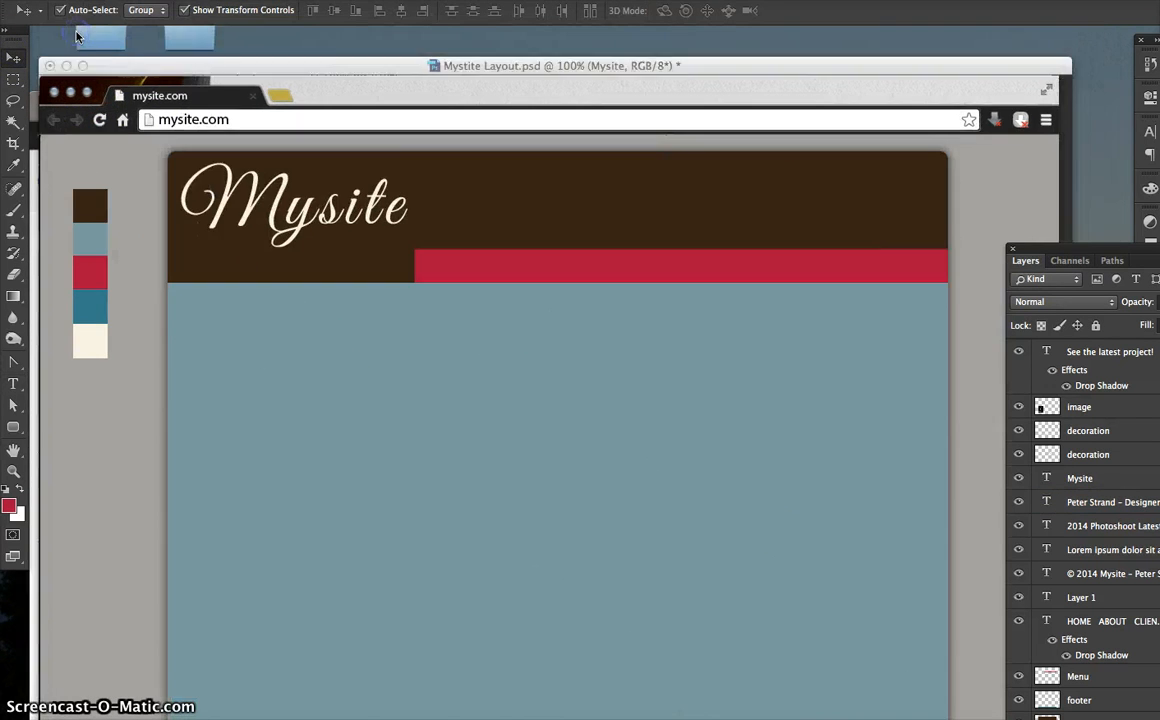
- Return to Mystite Layout and start a new text layer at the header's right side
click(147, 70)
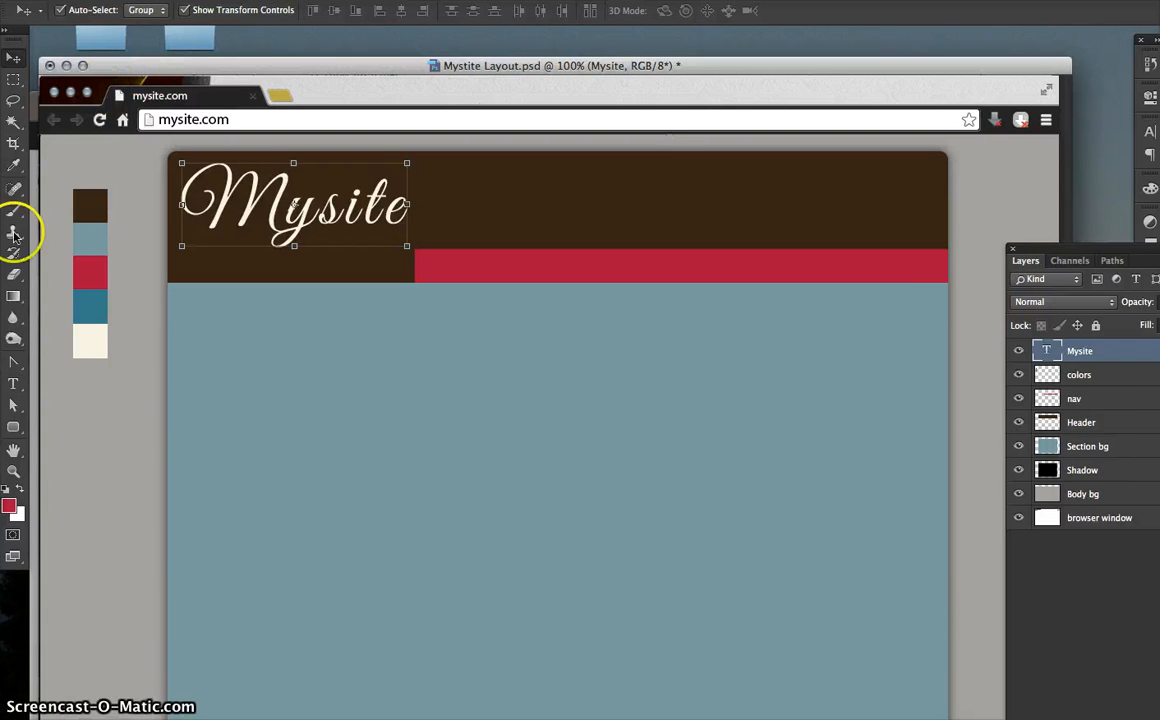
click(13, 383)
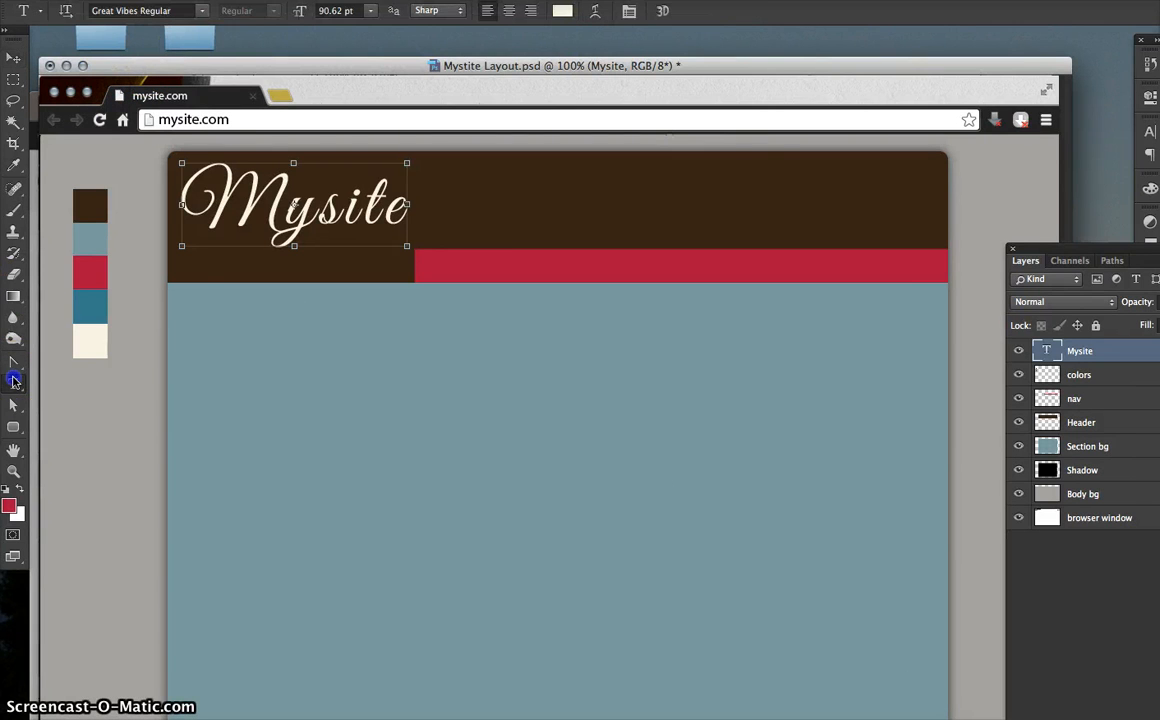
click(746, 178)
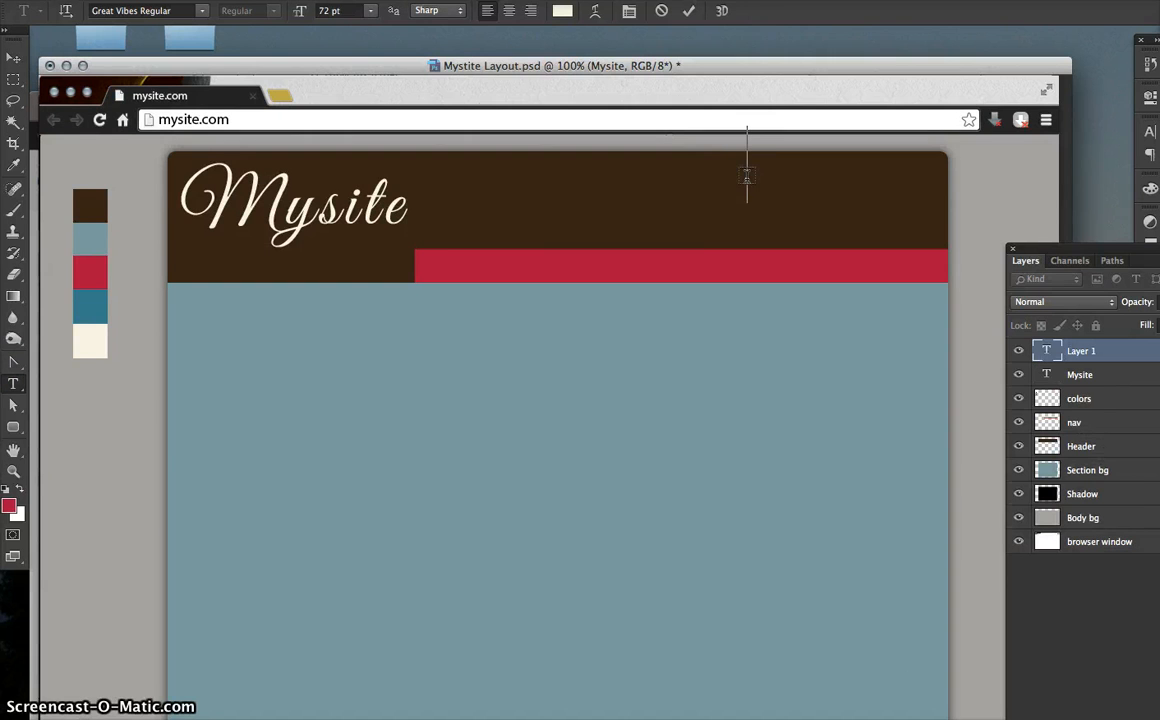
click(746, 178)
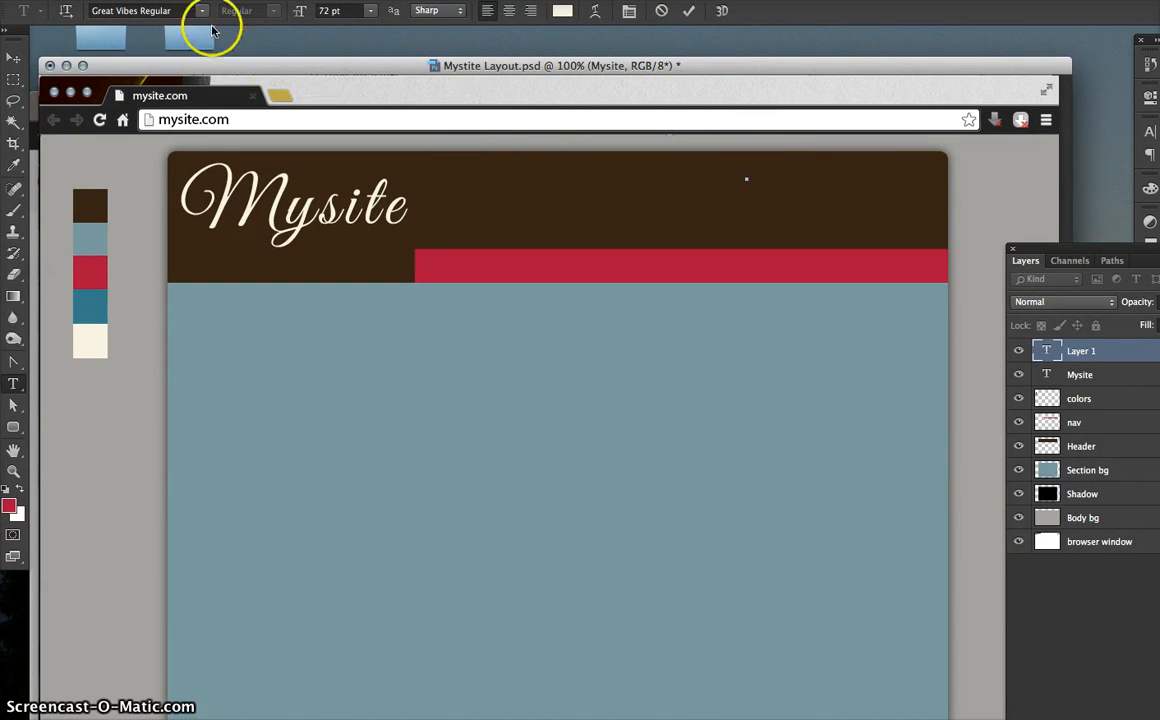
- Set the text to Myriad Pro Regular at 18 pt
click(176, 11)
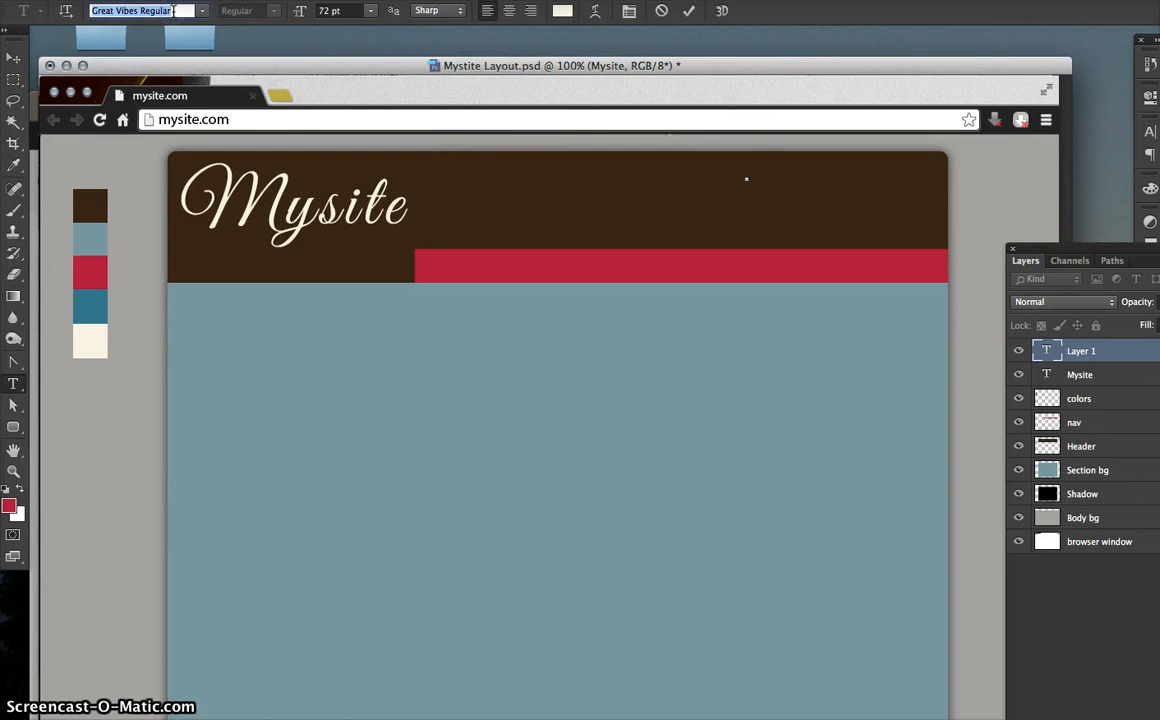
text(my)
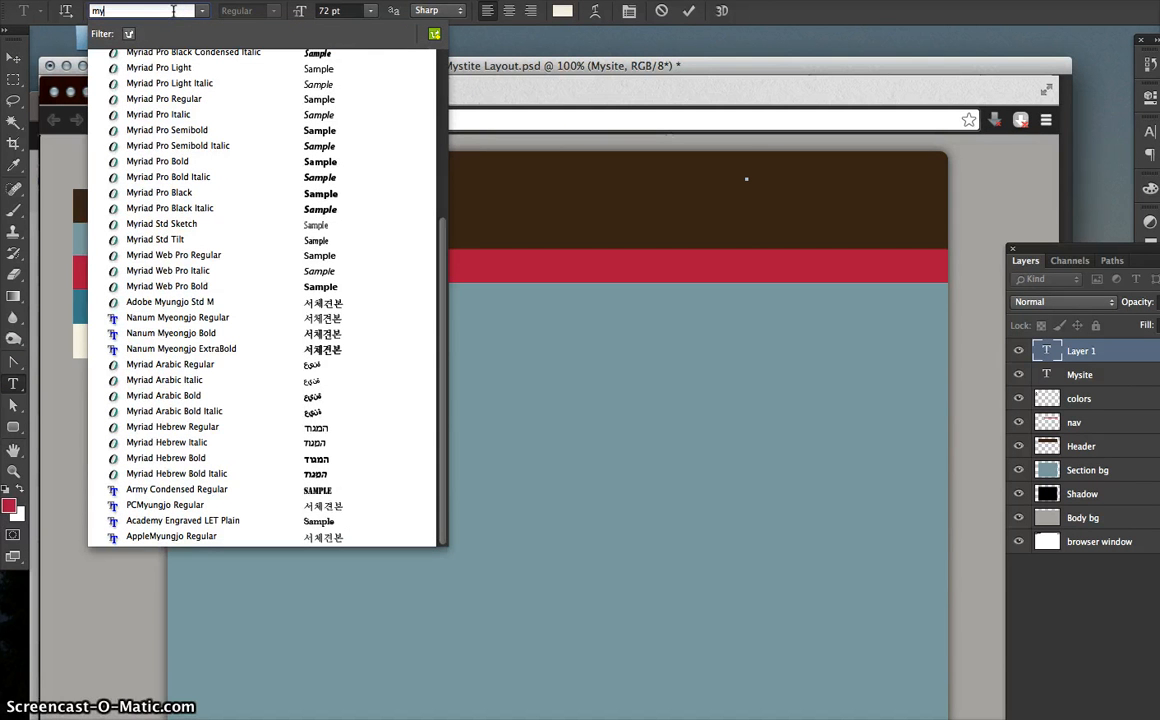
click(155, 103)
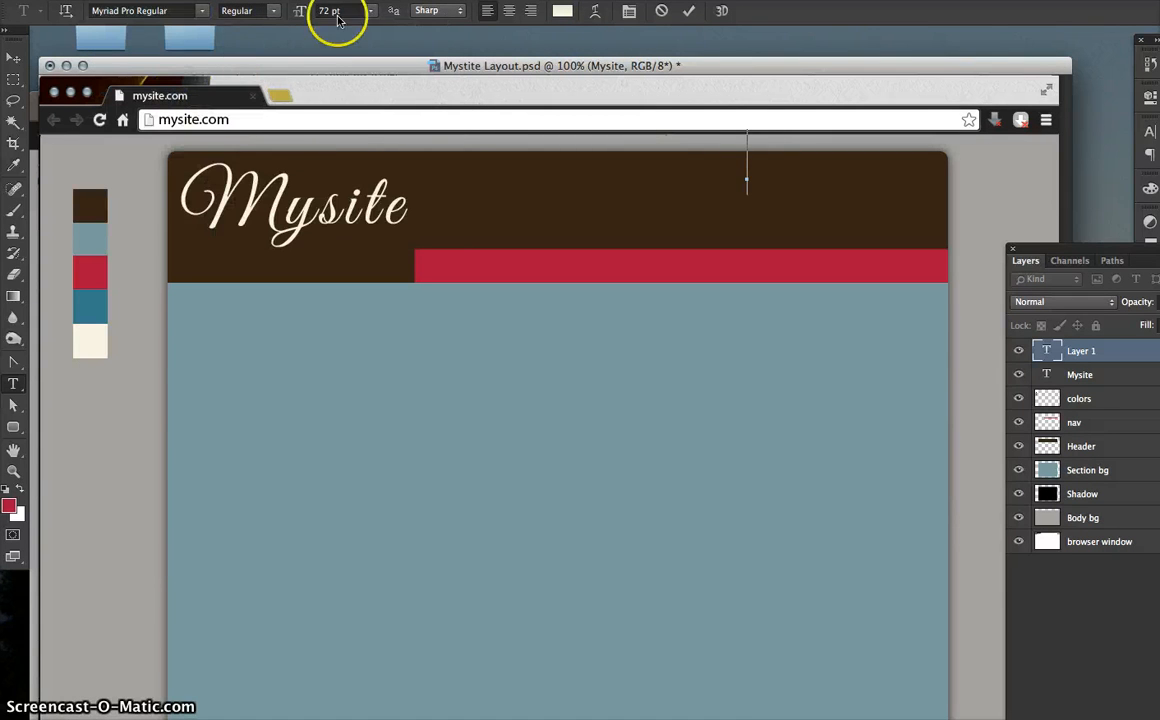
click(368, 13)
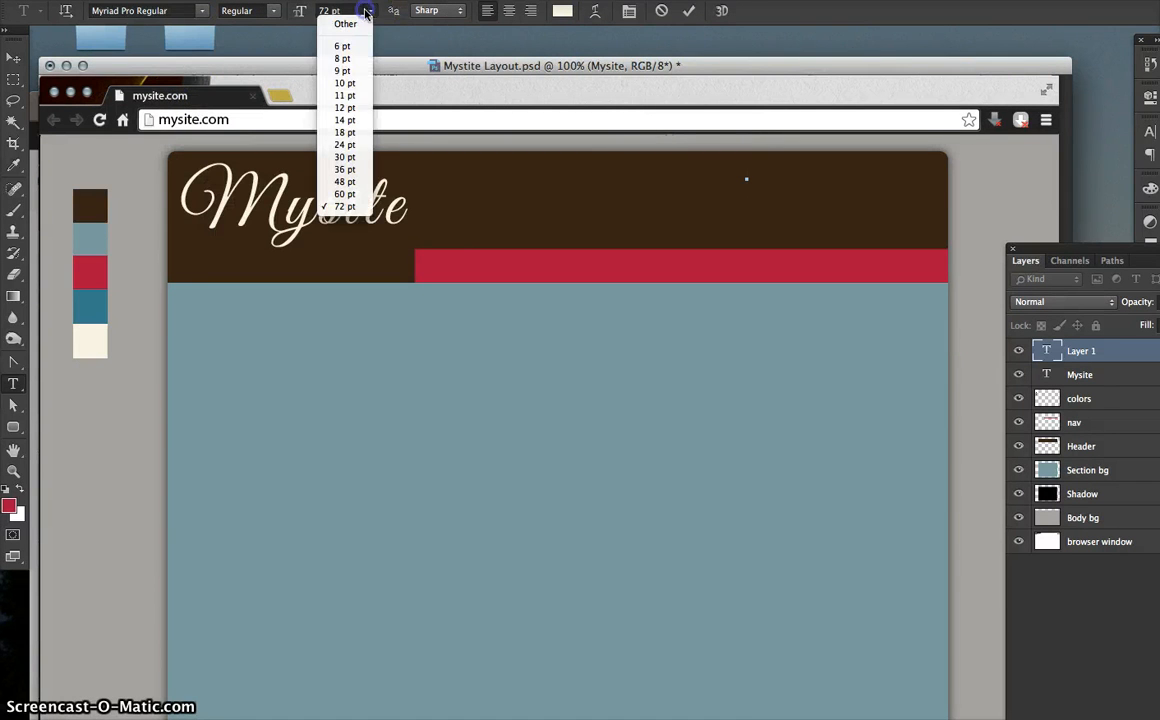
click(356, 108)
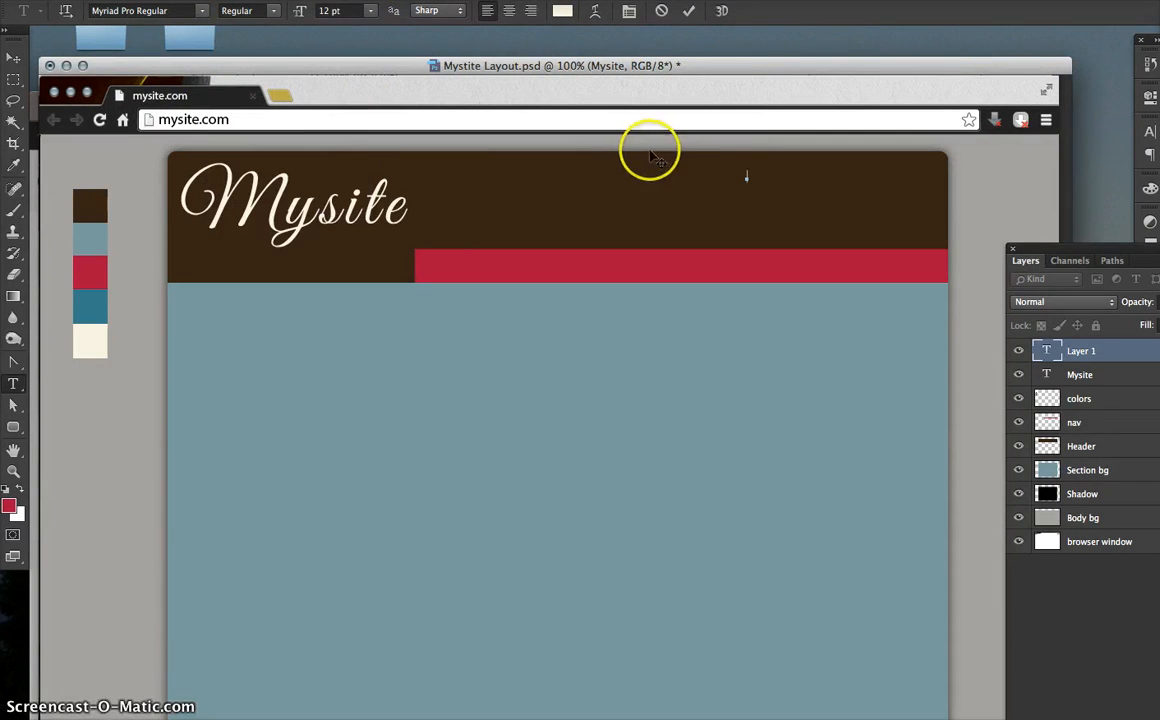
click(369, 11)
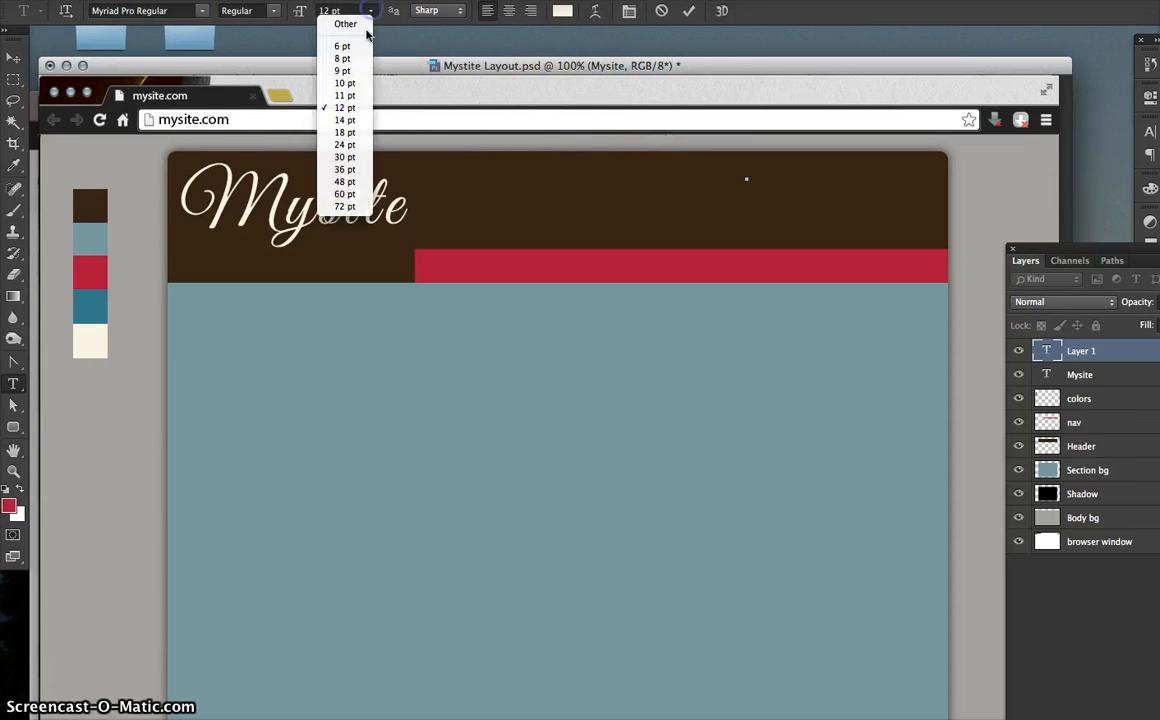
click(358, 131)
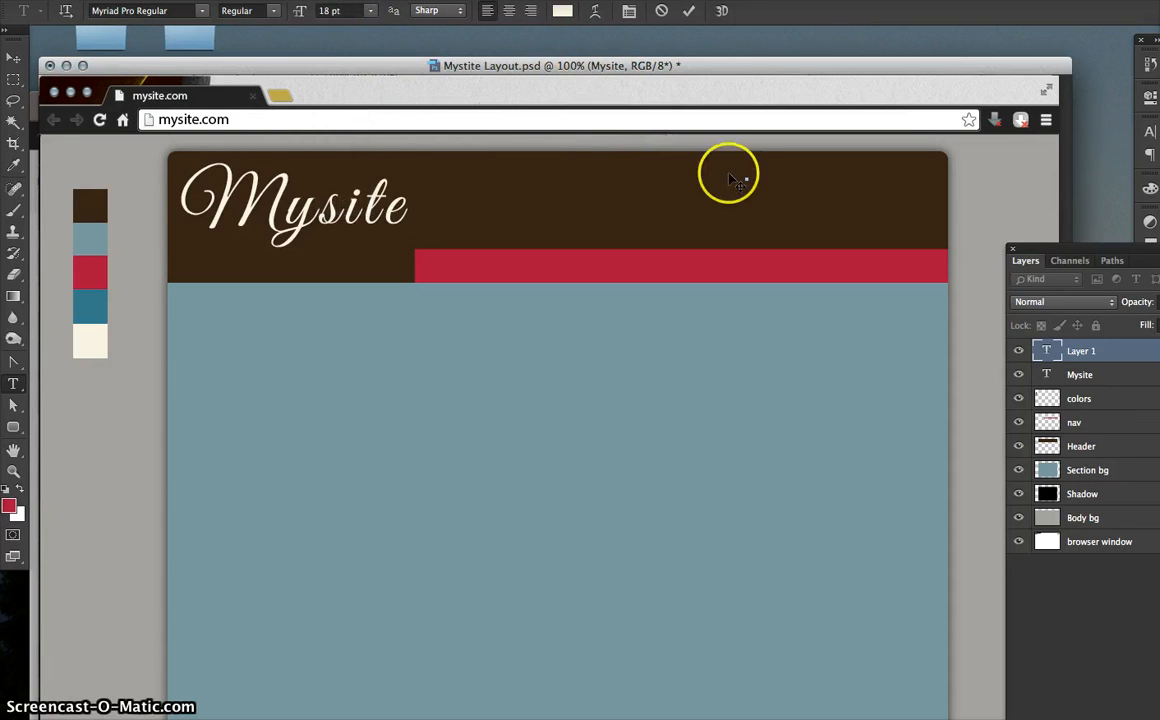
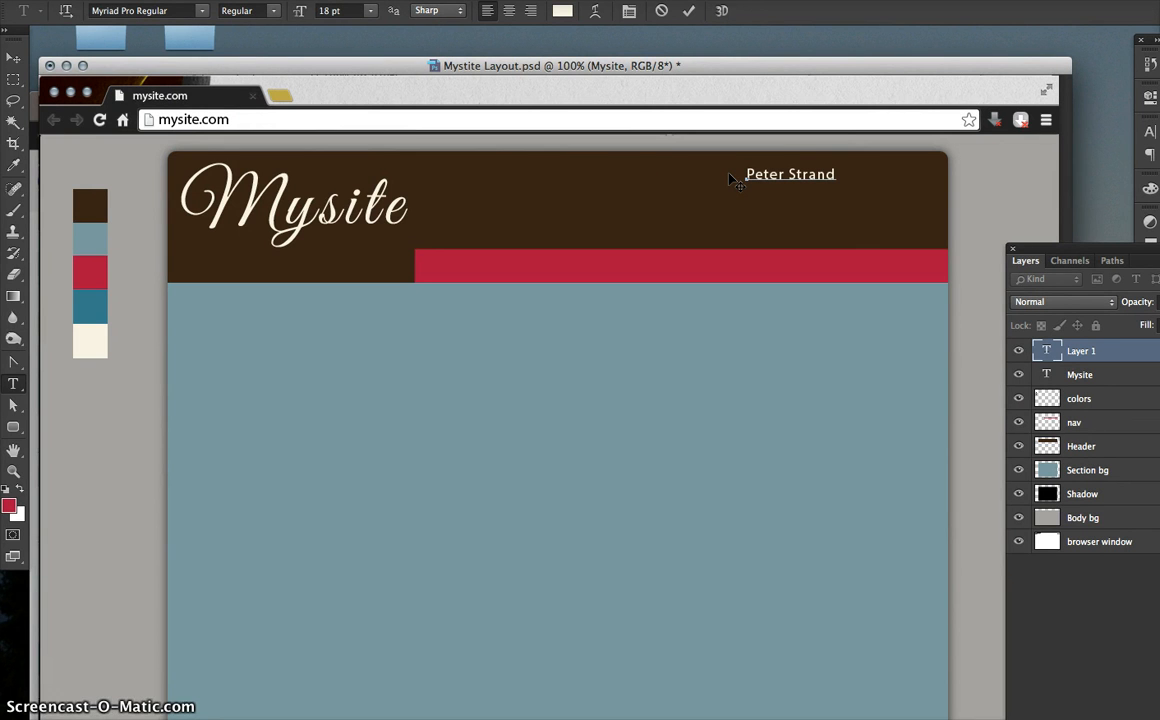
- Type the owner's name followed by '– Designer | Developer' and place it at the header's top right
text( – Designer | Dev)
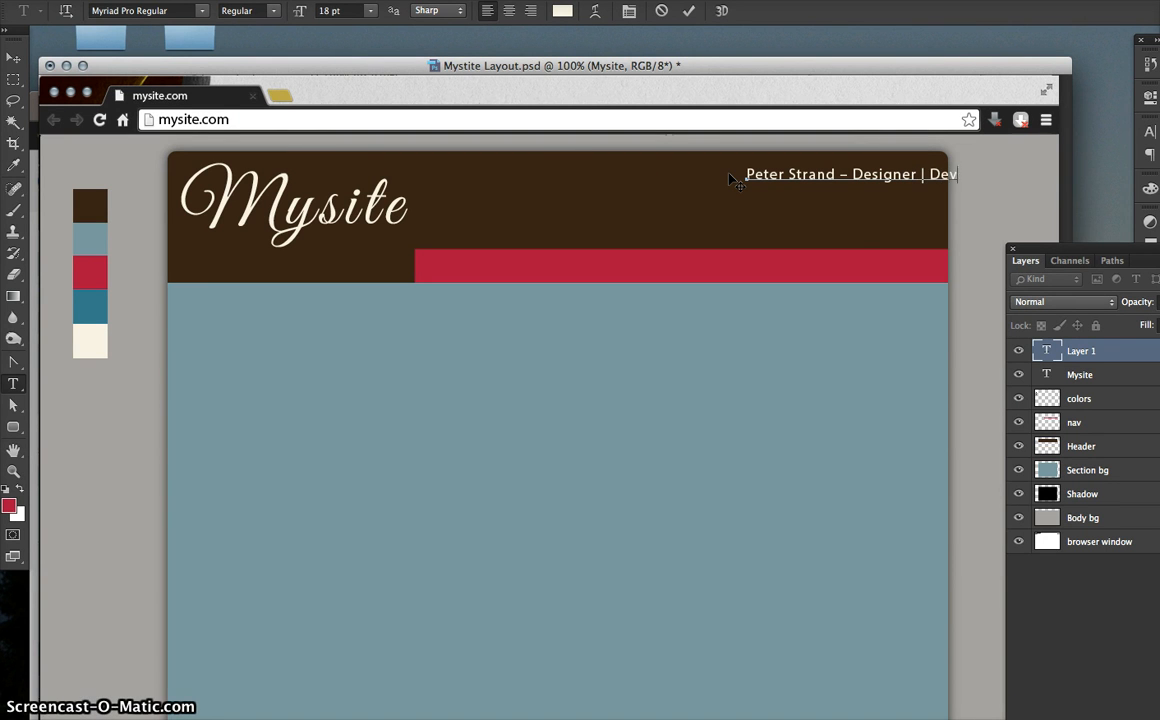
text(eloper)
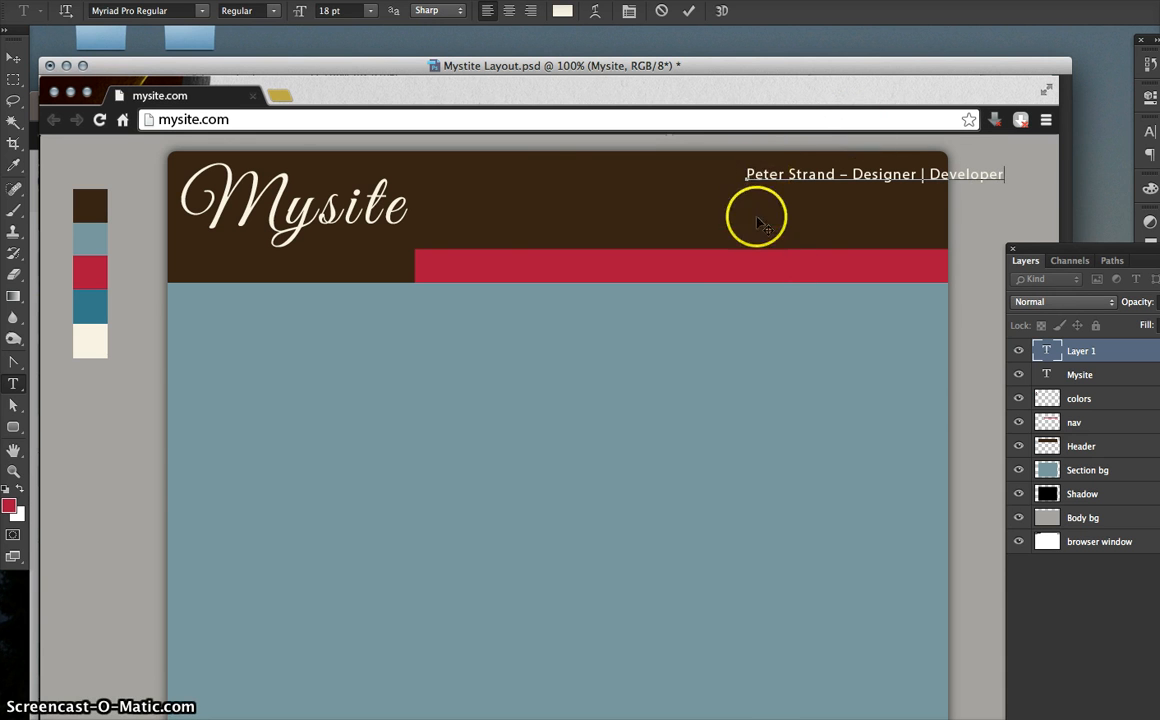
drag(750, 266, 670, 270)
drag(670, 266, 675, 267)
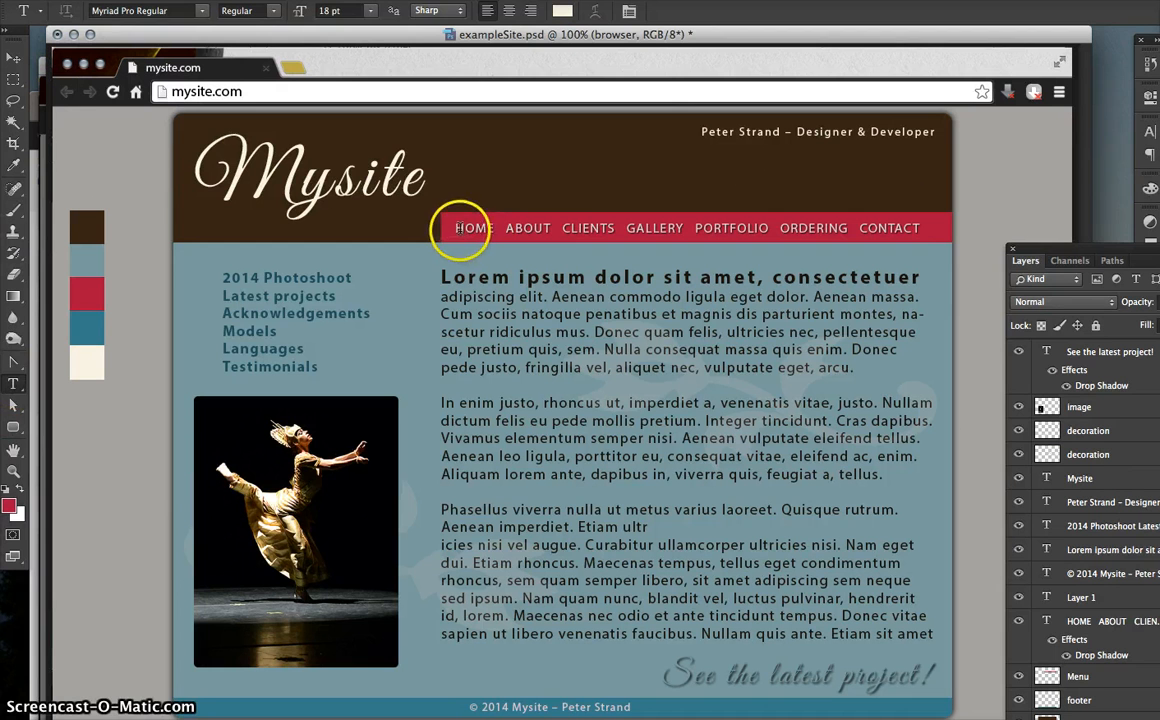
- Copy the navigation links text from exampleSite.psd and minimize that file
drag(456, 229, 926, 246)
key(super+c)
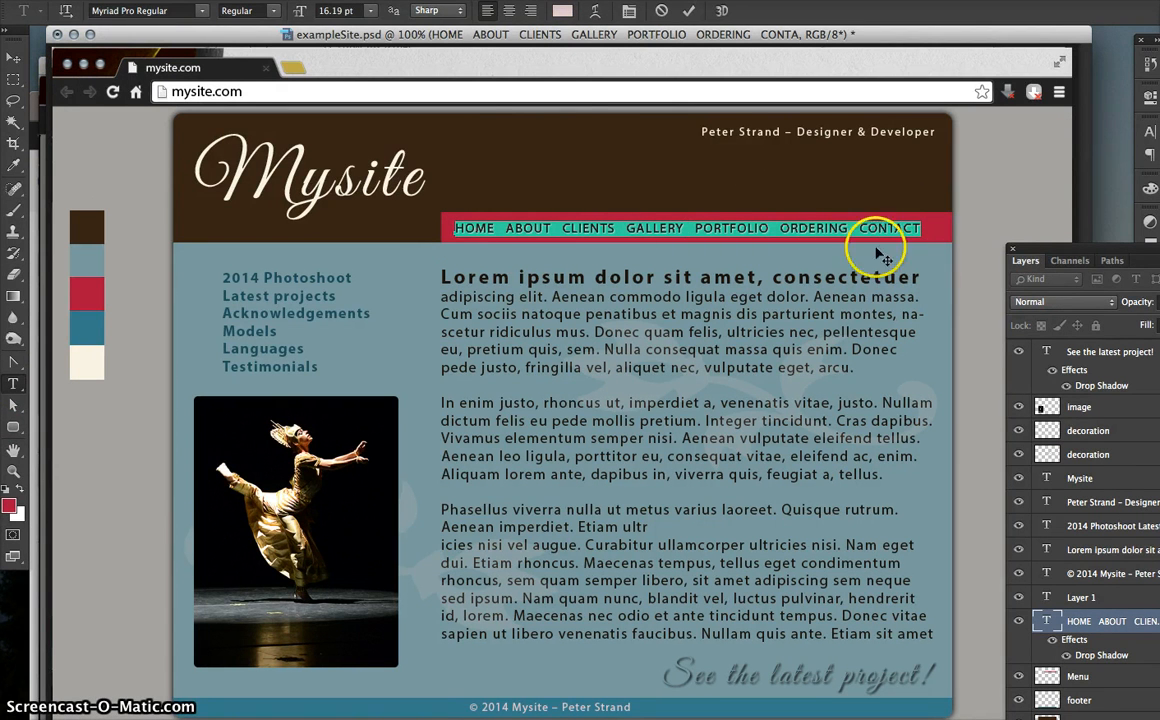
click(83, 64)
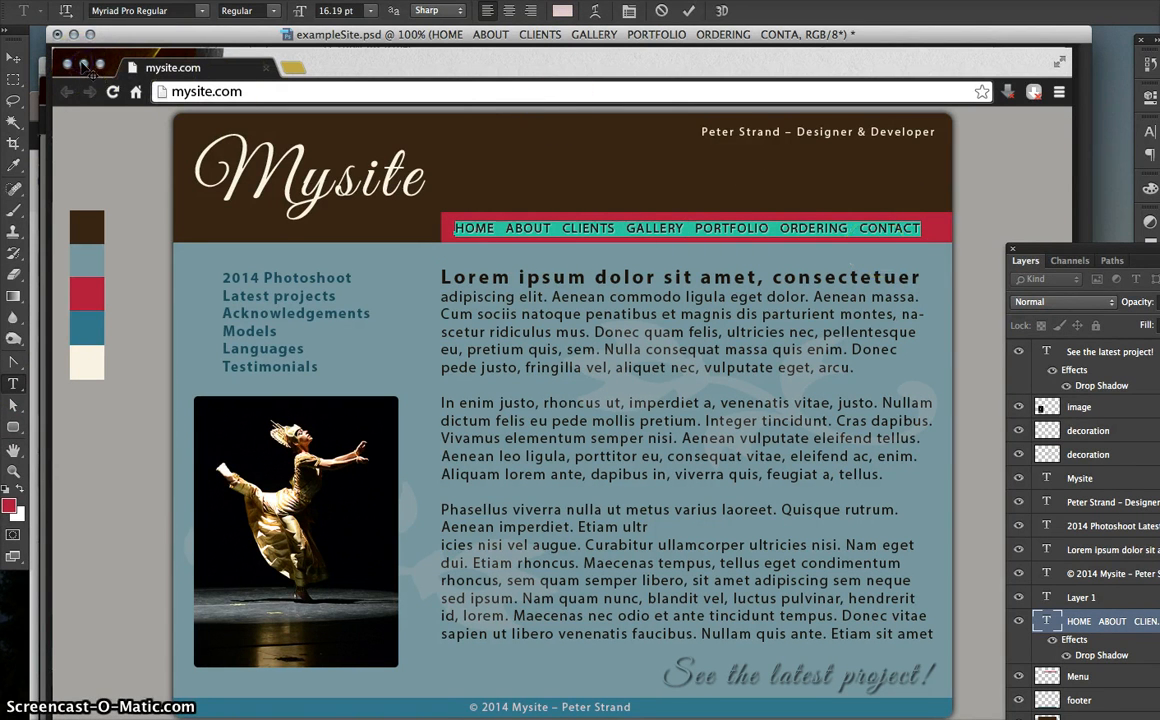
click(13, 56)
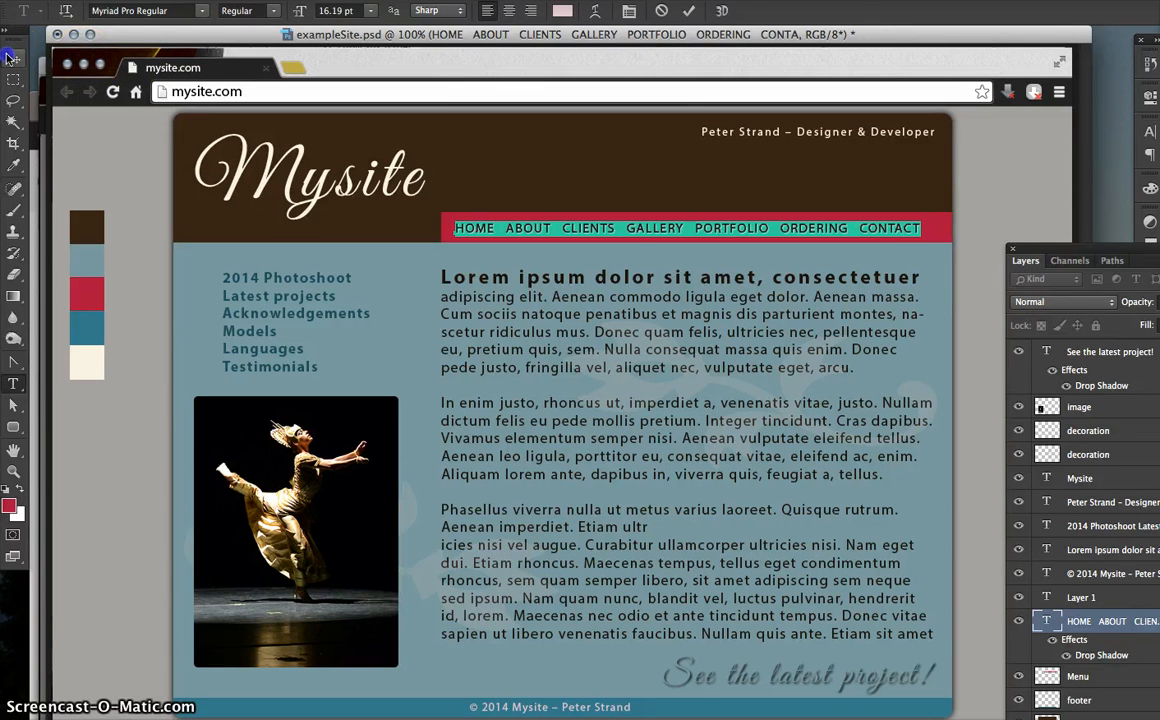
click(63, 79)
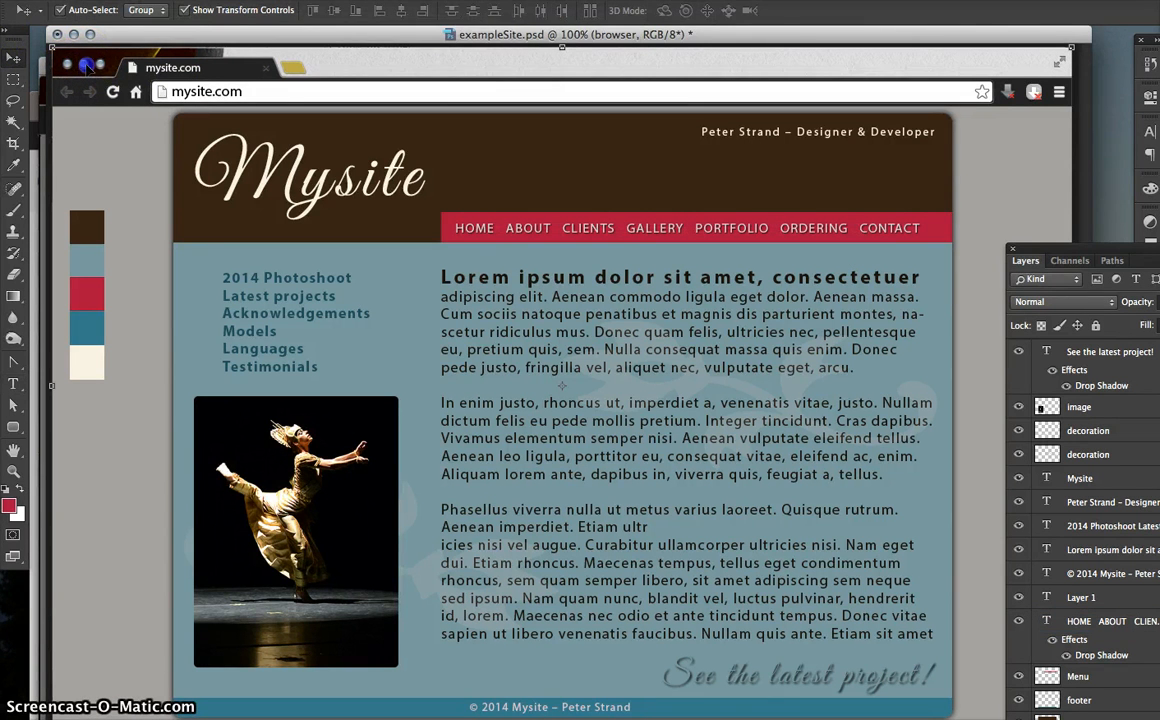
click(74, 35)
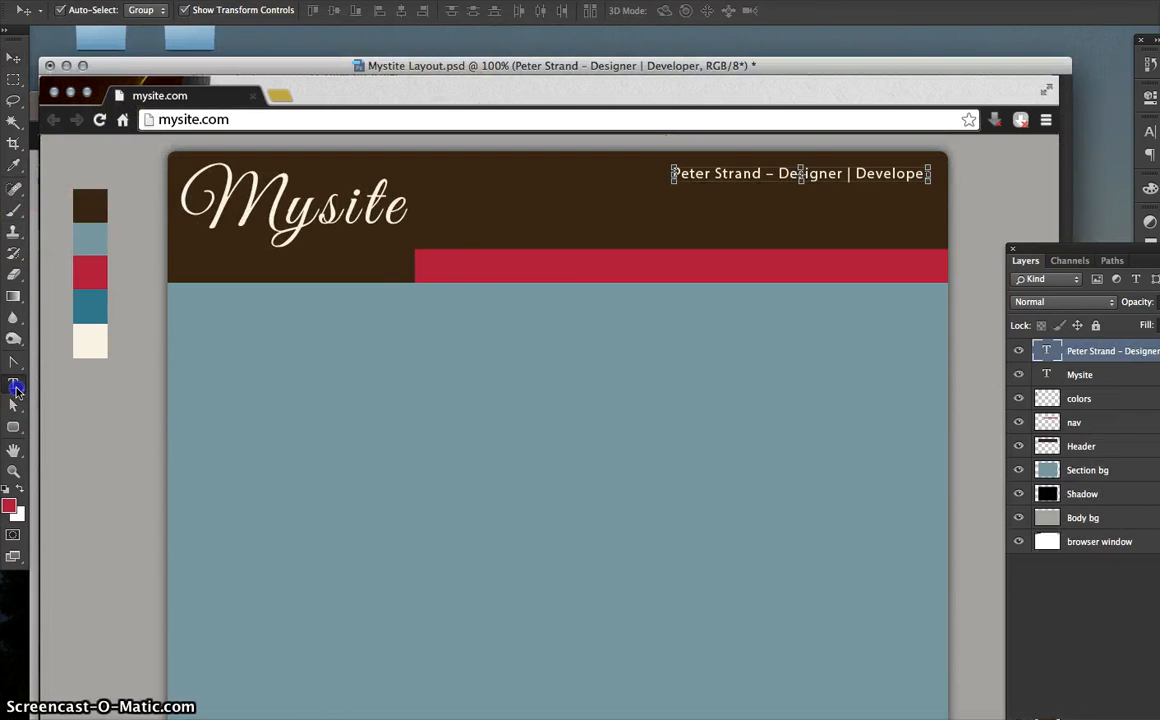
- Paste the navigation links as a new text line on the red bar
click(13, 383)
click(436, 268)
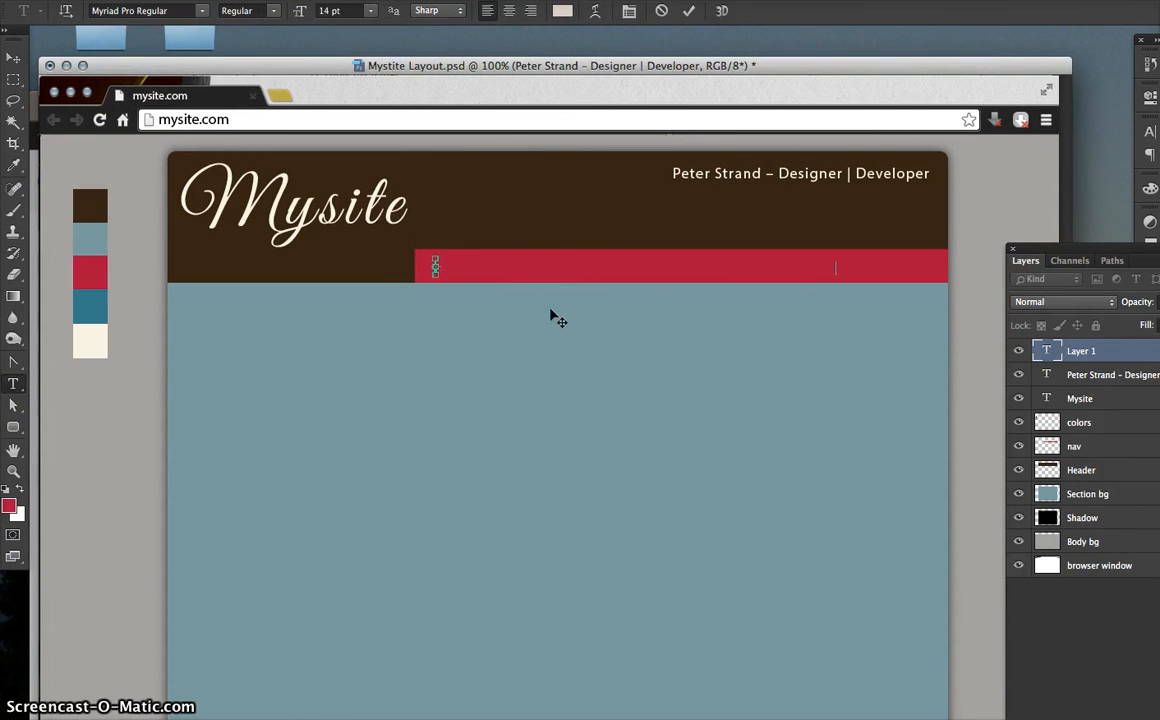
key(super+v)
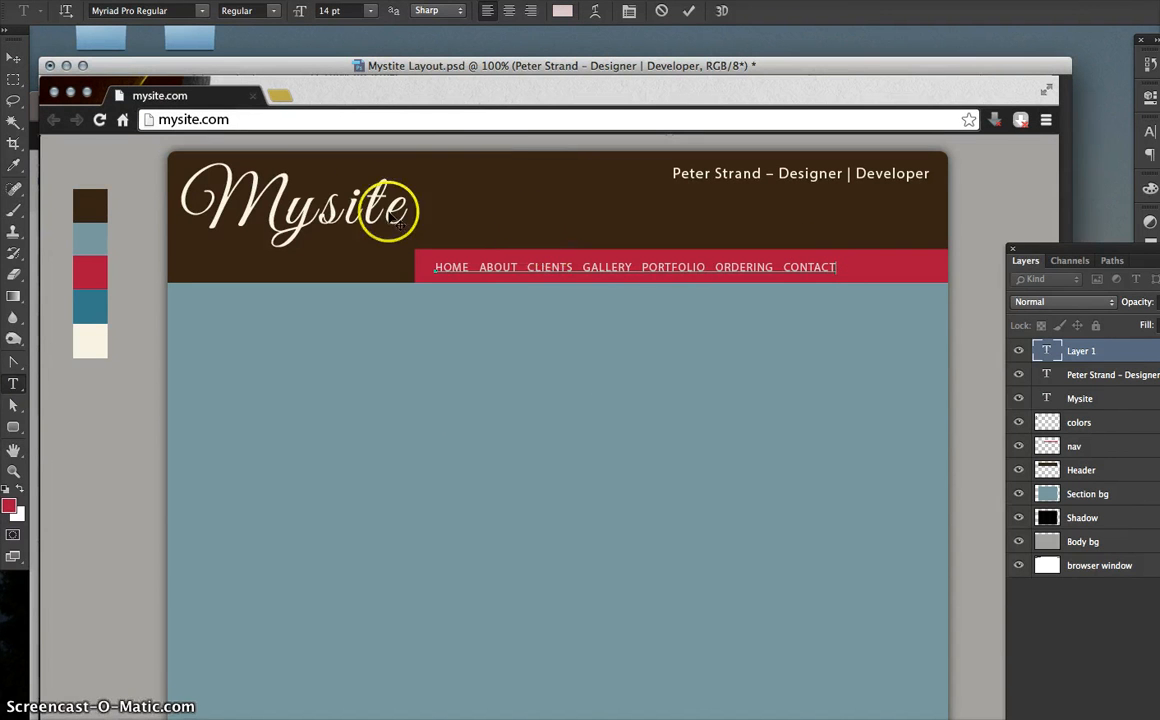
click(13, 57)
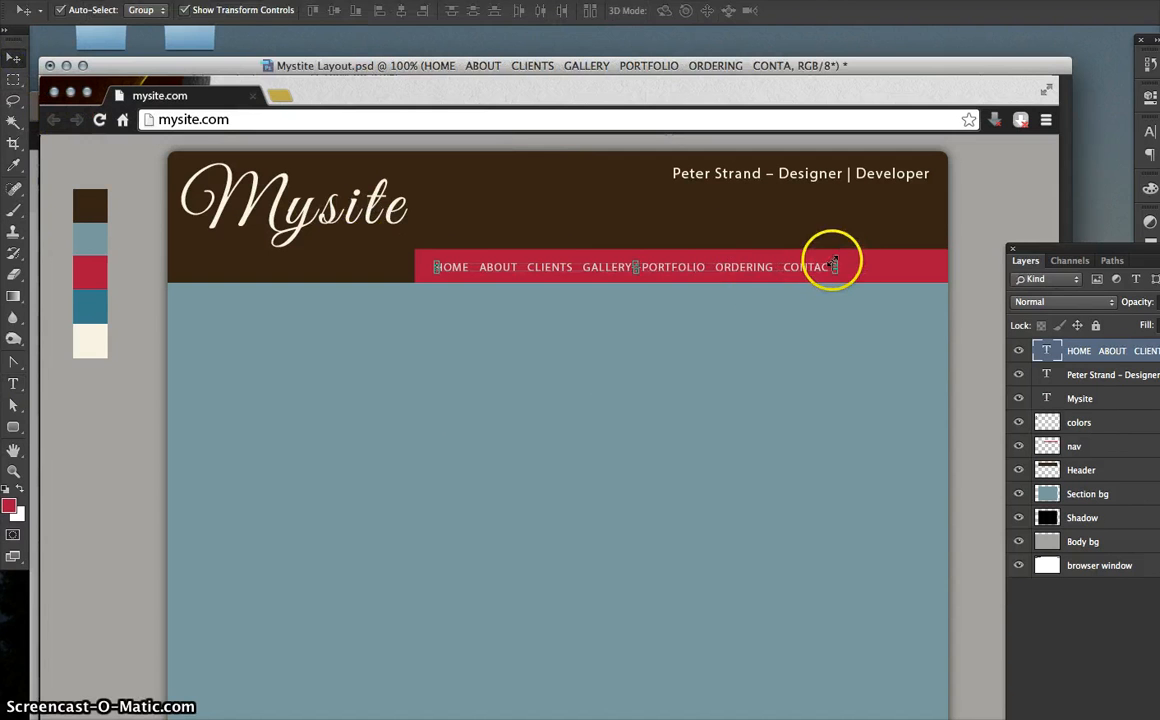
- Scale the navigation links to about 122.83% across the red bar and nudge them into place
drag(835, 262, 923, 248)
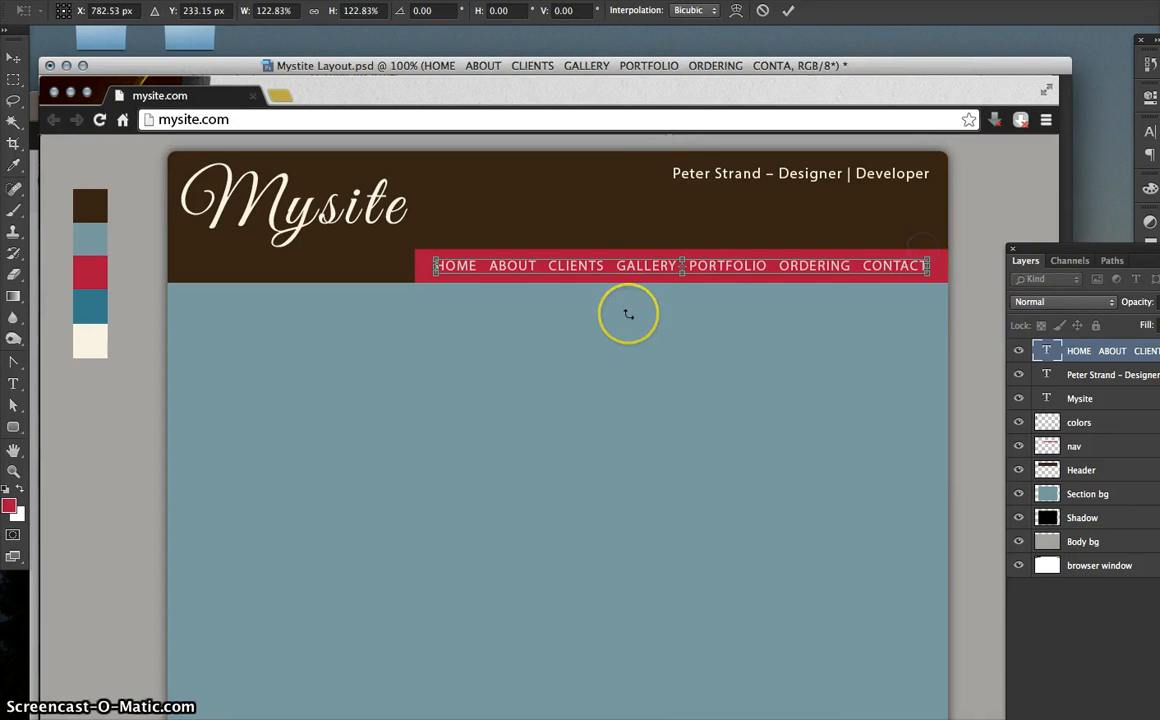
key(Left)
key(Left)
key(Left)
key(Left)
key(Left)
key(Left)
key(Left)
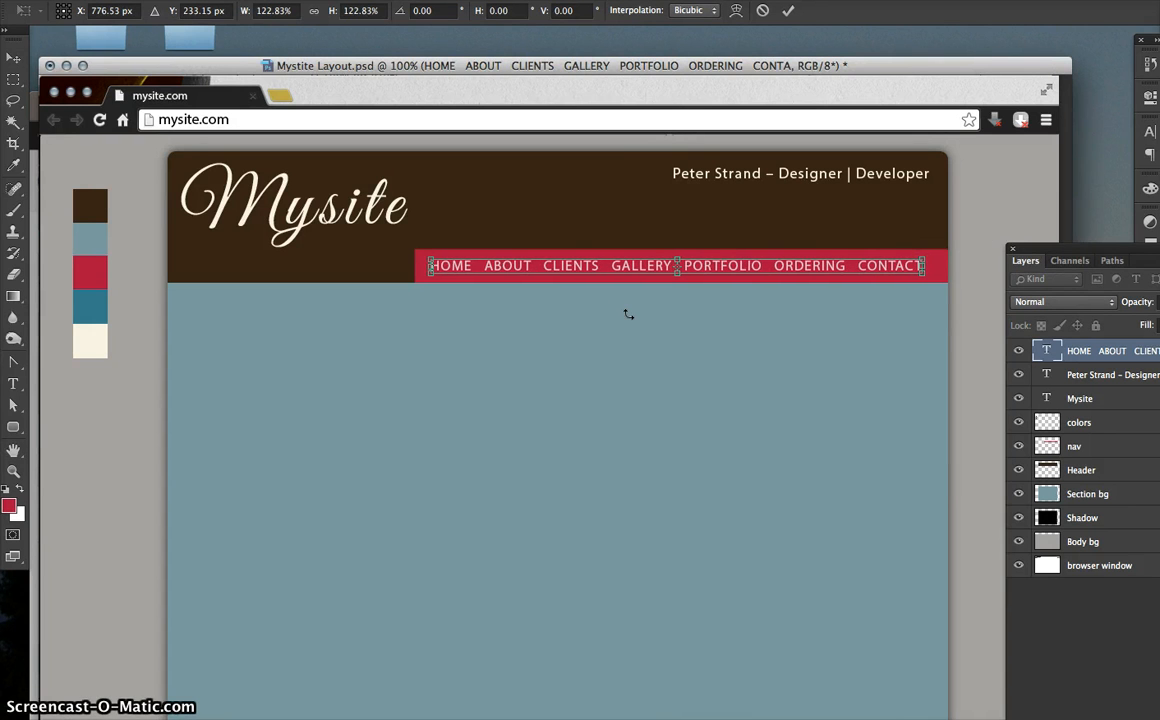
key(Down)
key(Right)
key(Right)
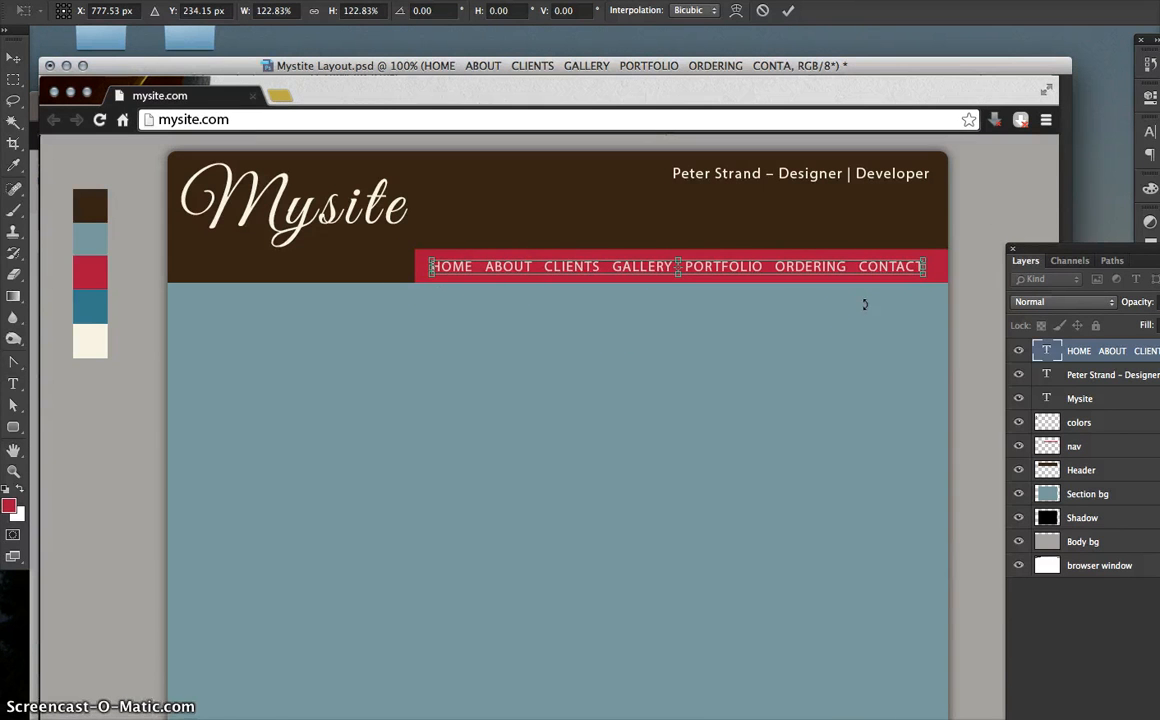
key(Up)
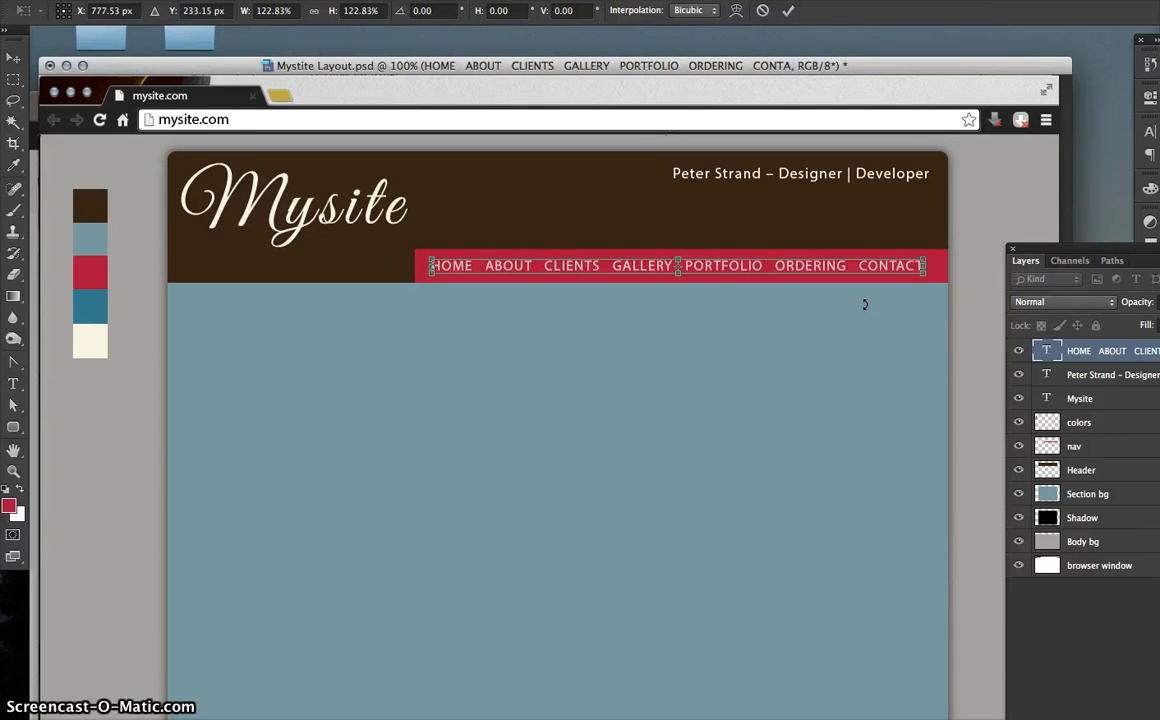
key(Return)
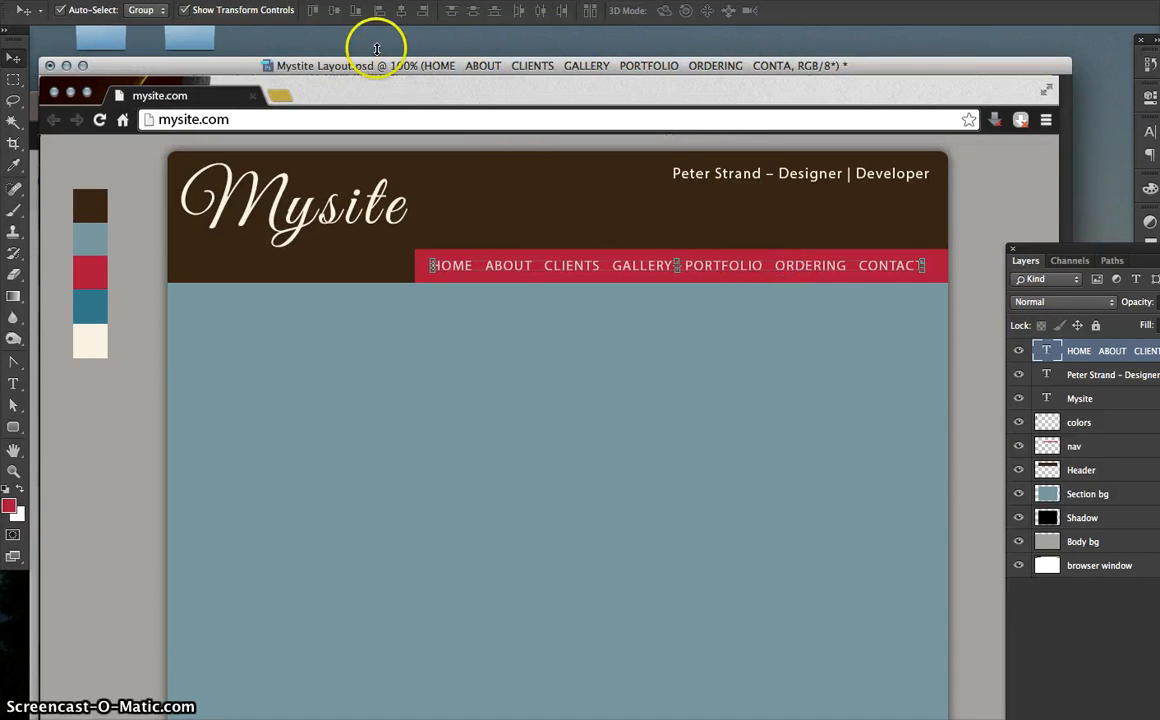
- Add a Multiply drop shadow to the nav text with 75% opacity and 1 px distance
click(258, 0)
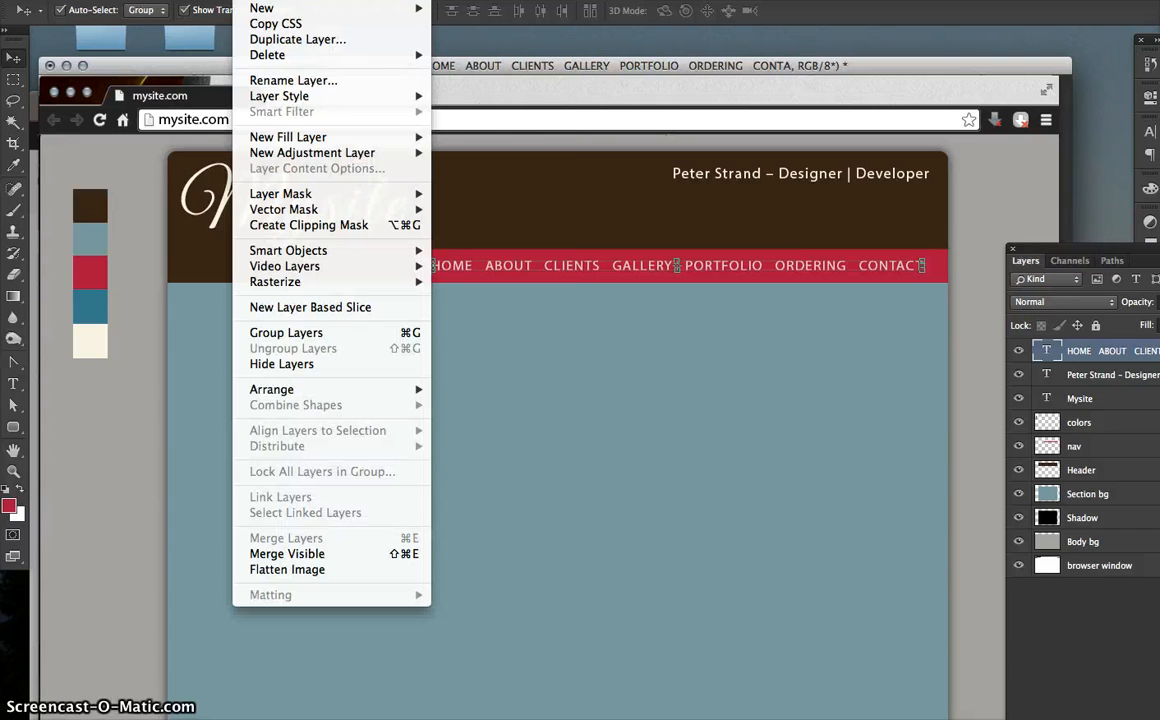
mouse_move(277, 100)
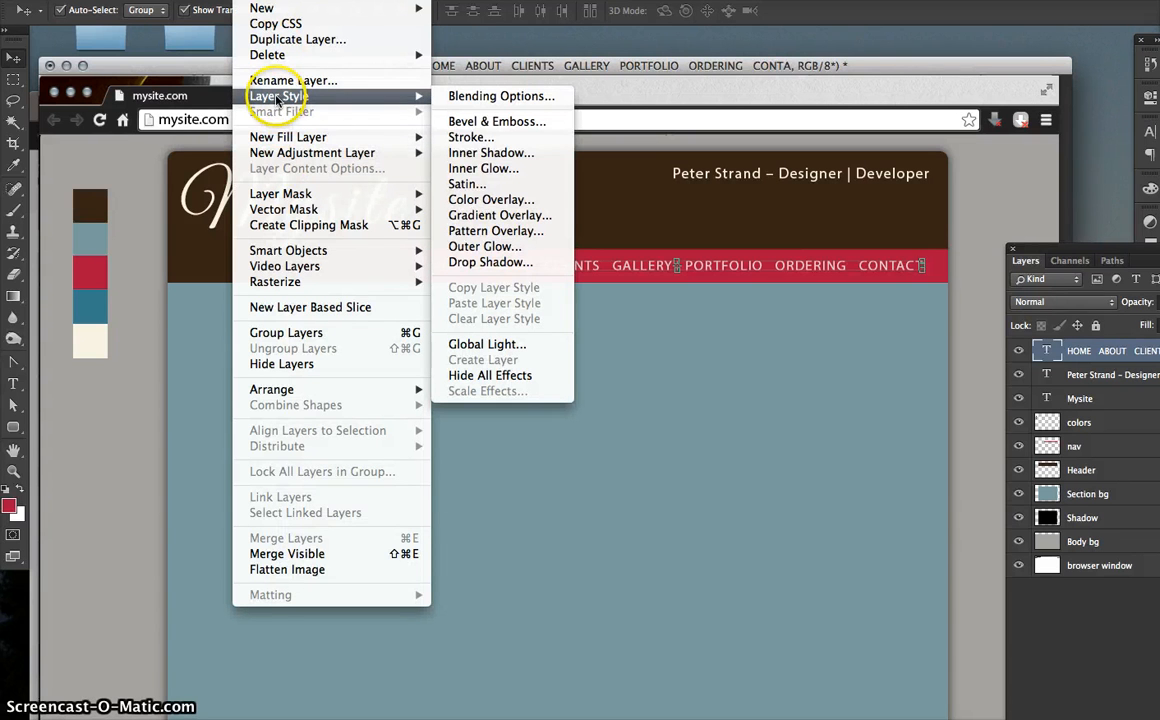
click(503, 263)
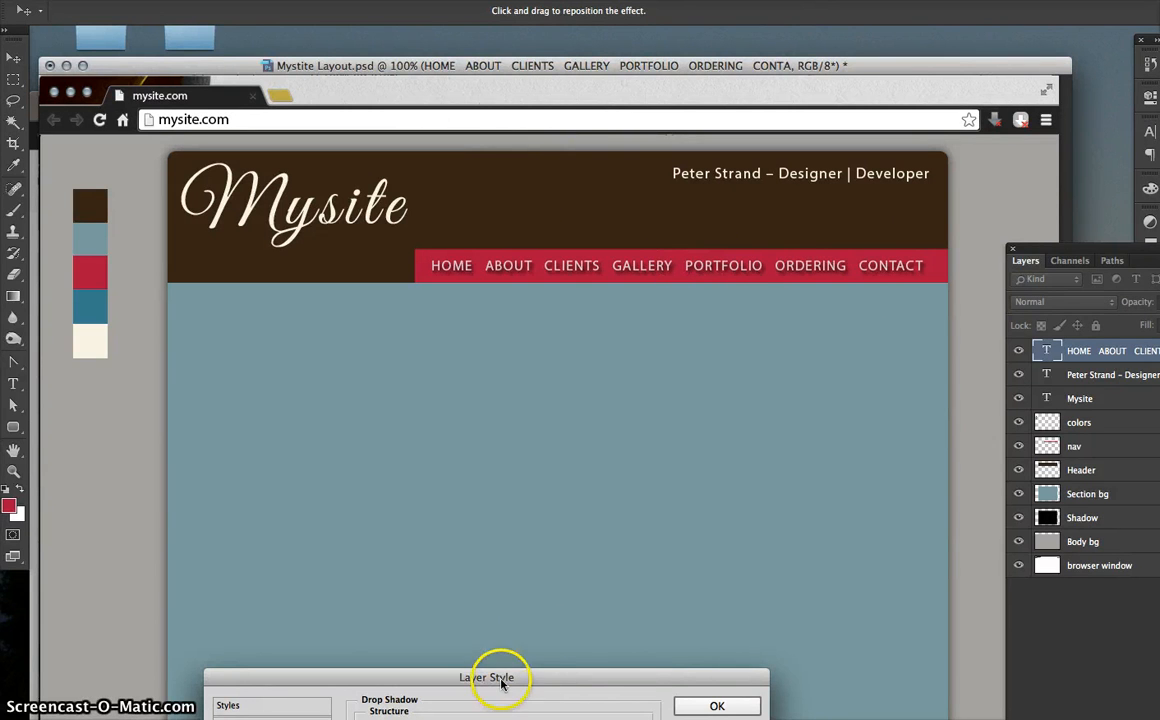
drag(502, 683, 526, 231)
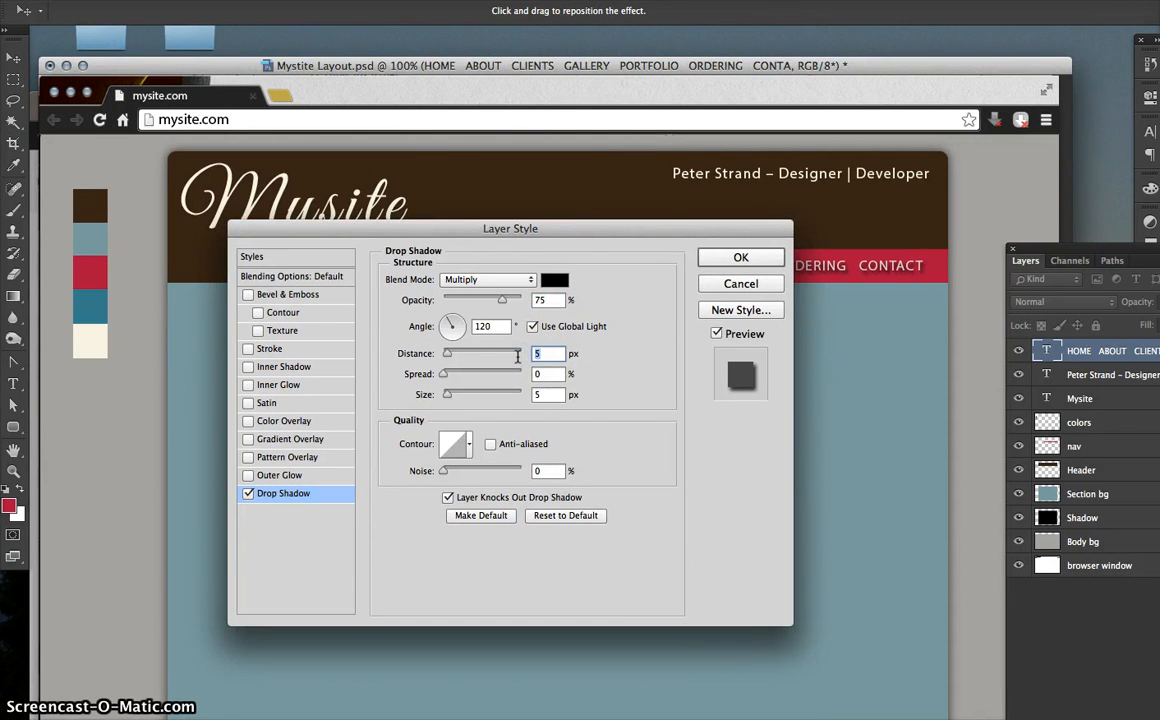
text(22)
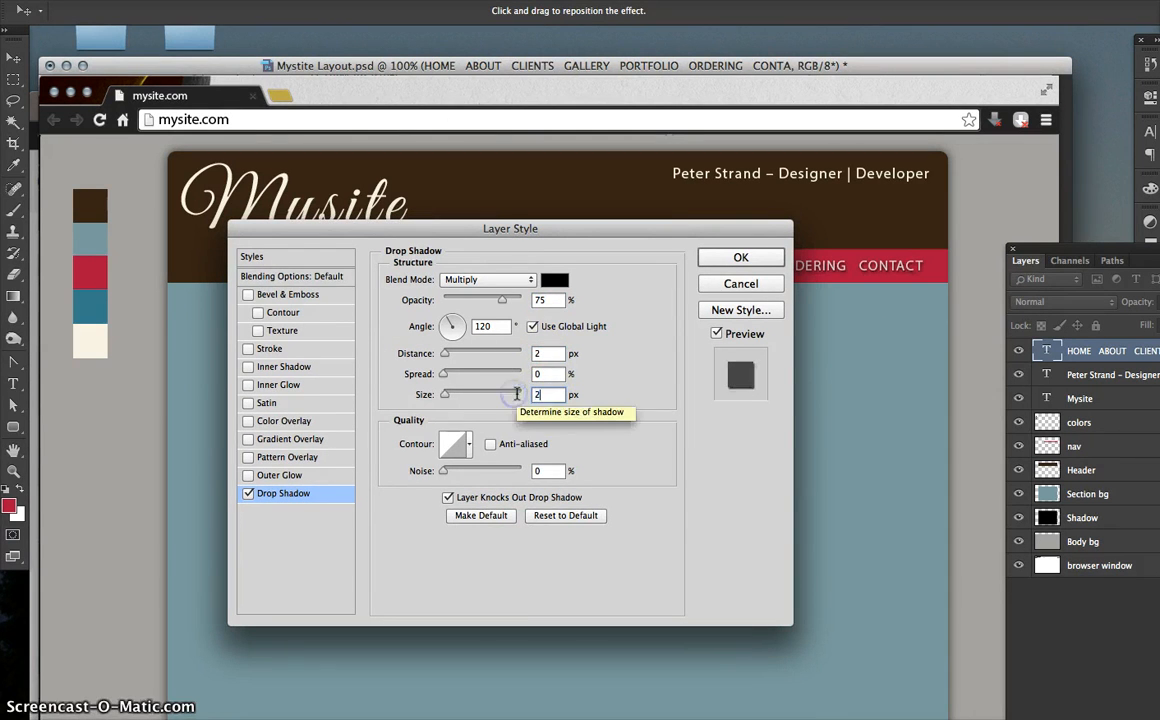
drag(526, 232, 536, 370)
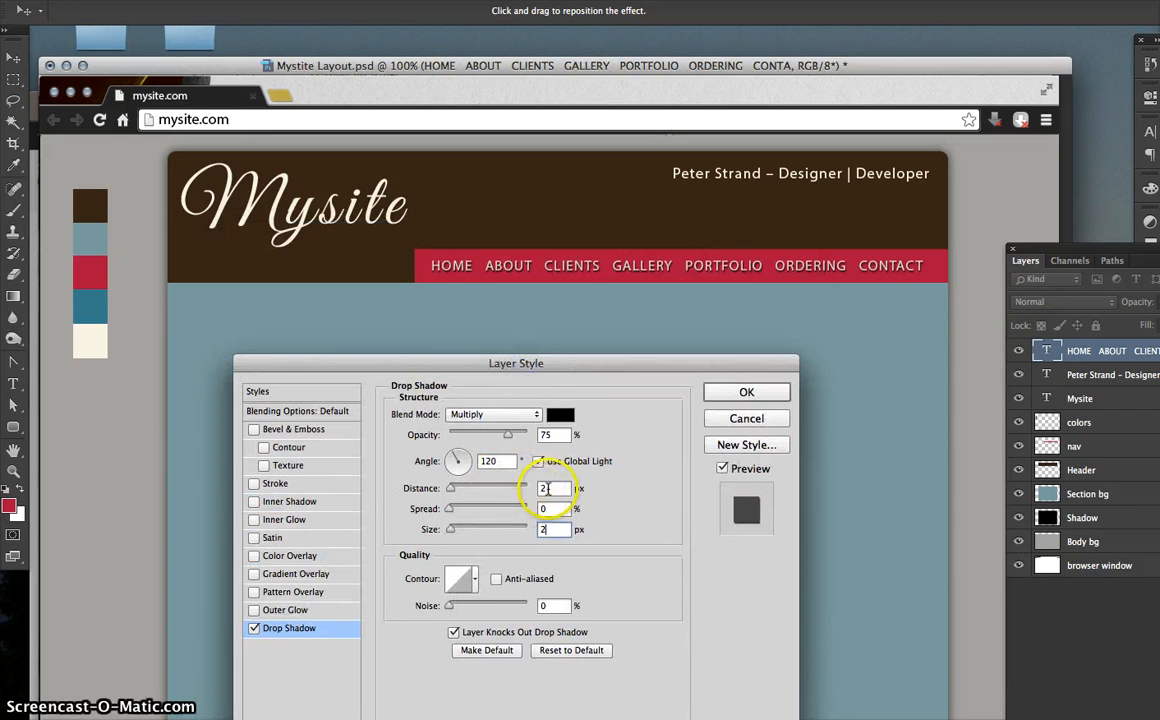
text(1)
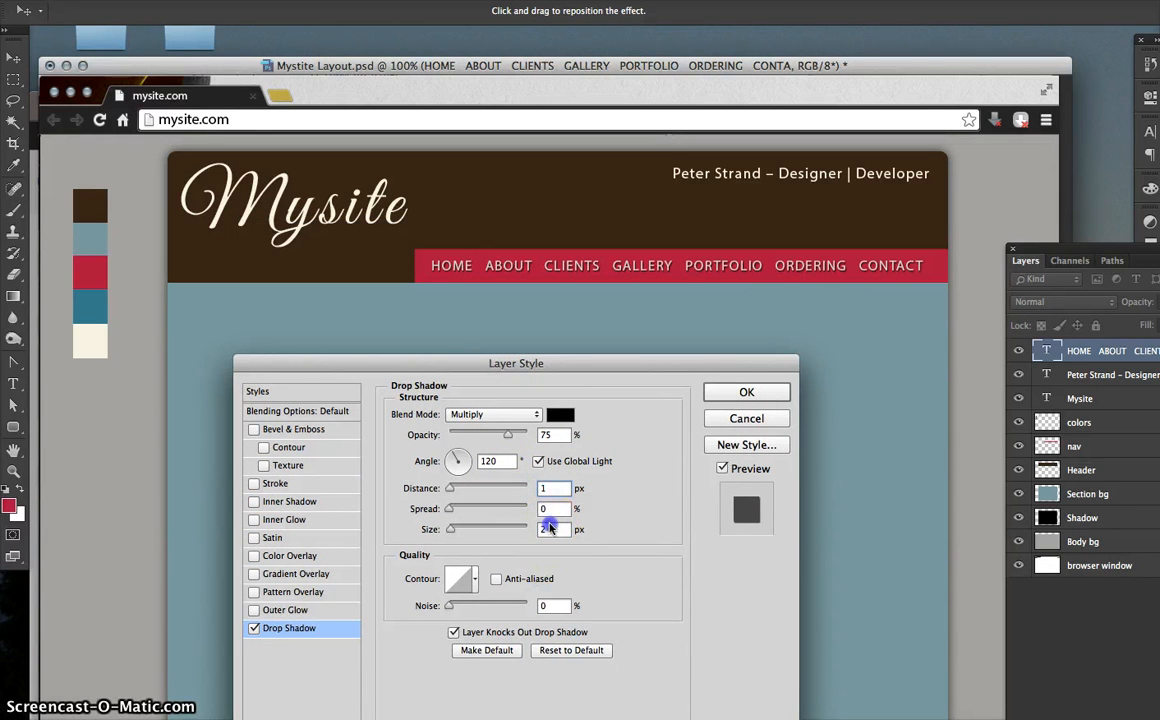
click(740, 391)
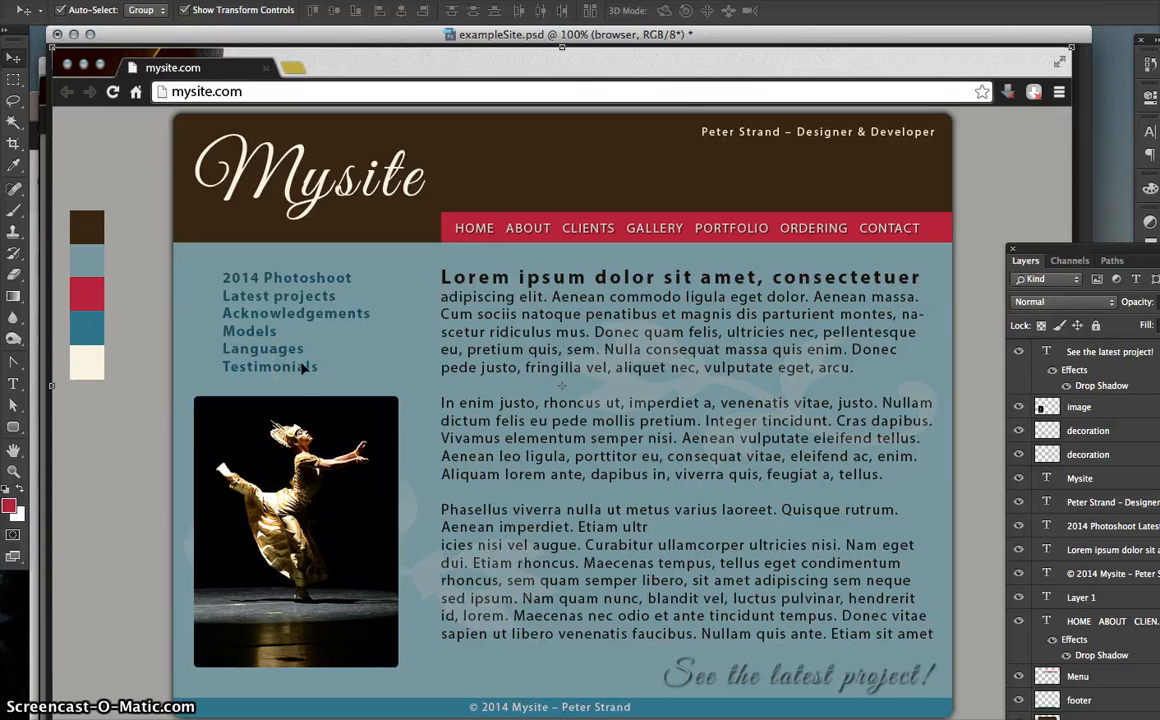
- Select the six sidebar link lines, 2014 Photoshoot to Testimonials, copy them, and return to Mysite Layout.psd
click(12, 383)
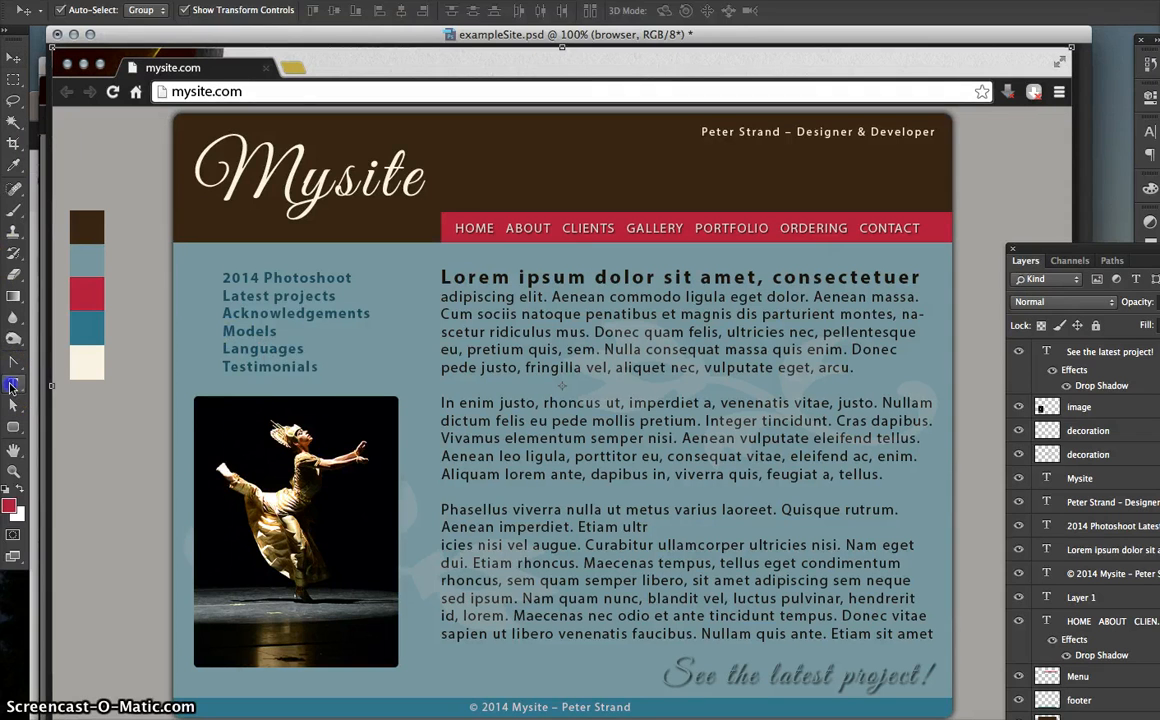
click(313, 368)
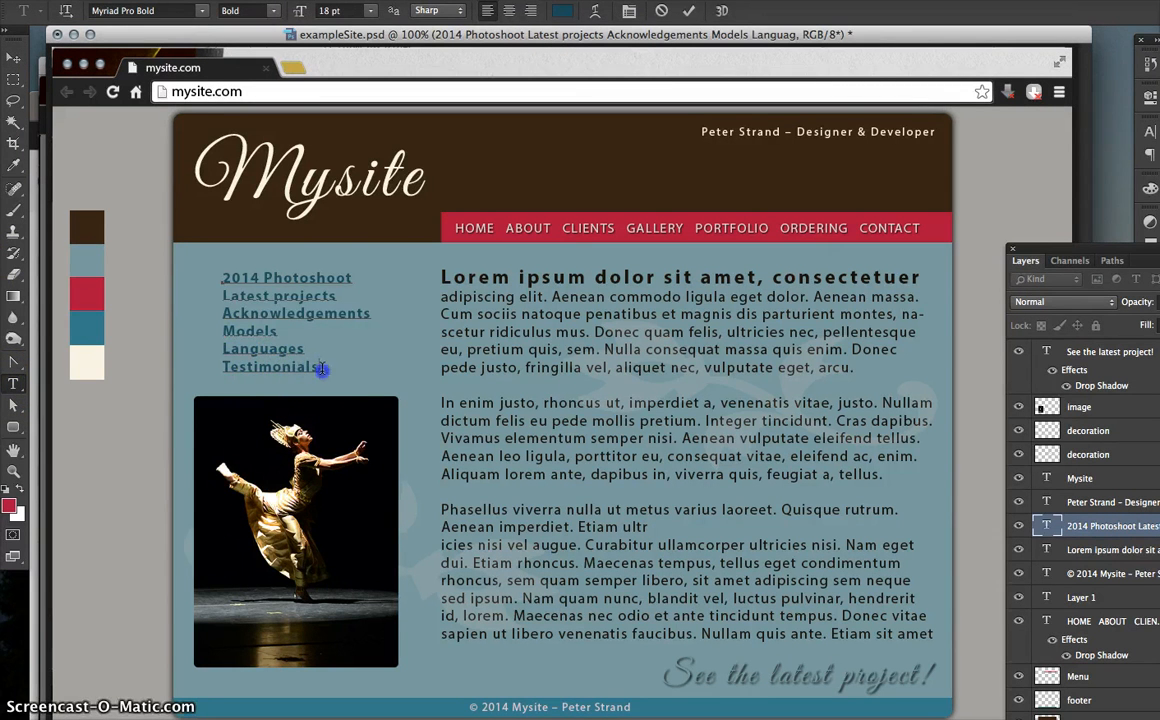
drag(316, 369, 215, 263)
key(super+c)
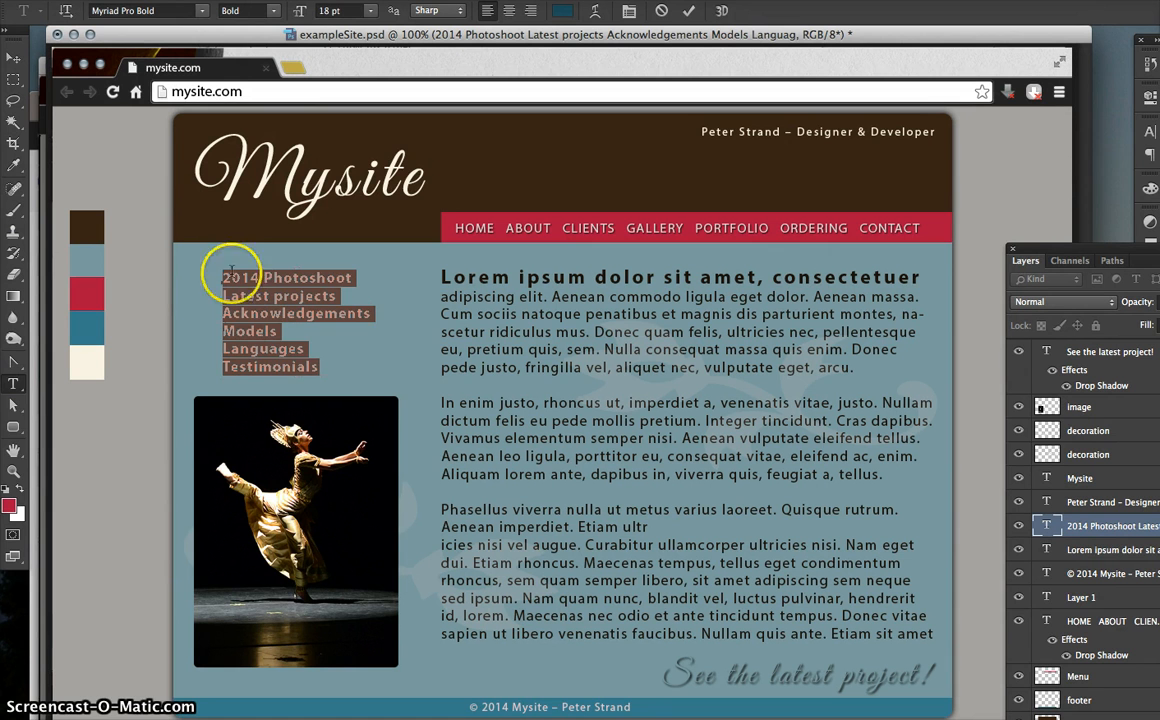
click(248, 278)
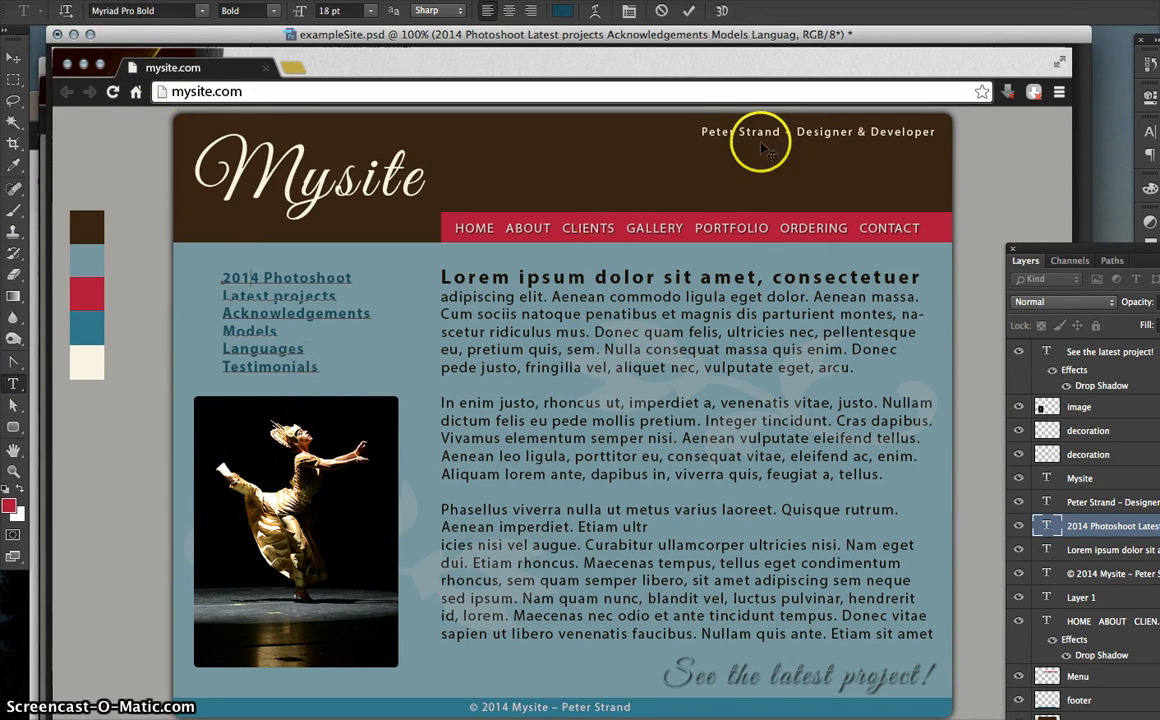
click(329, 369)
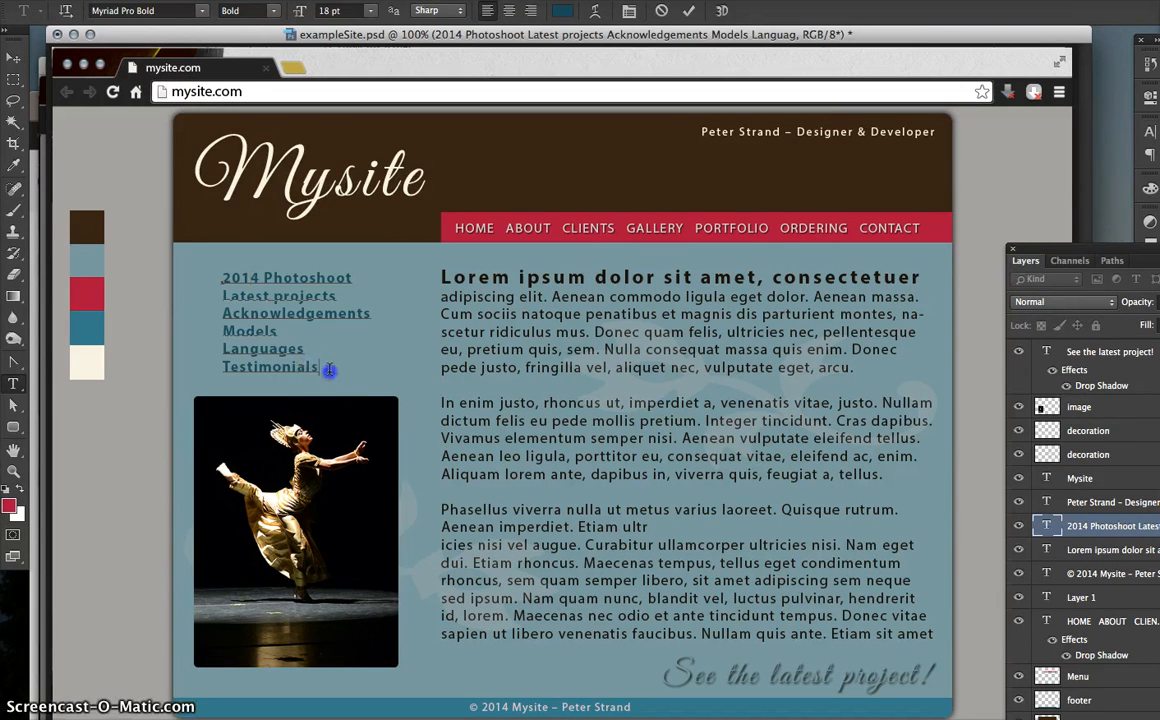
drag(329, 369, 286, 336)
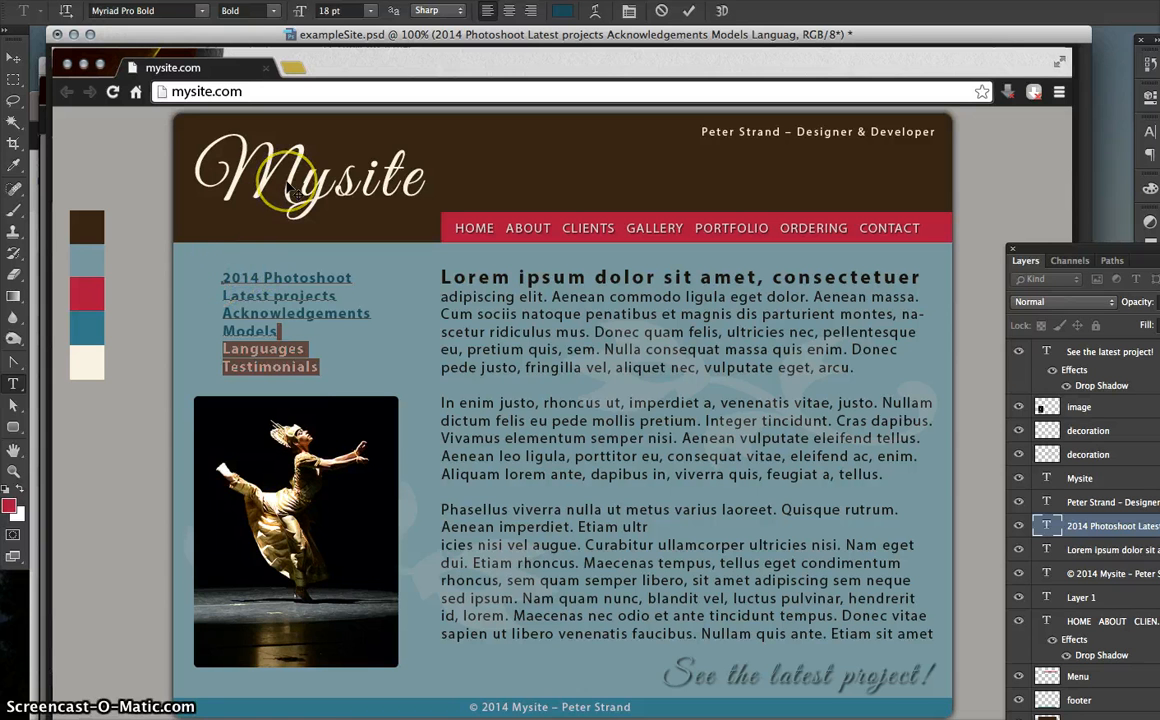
drag(221, 278, 315, 377)
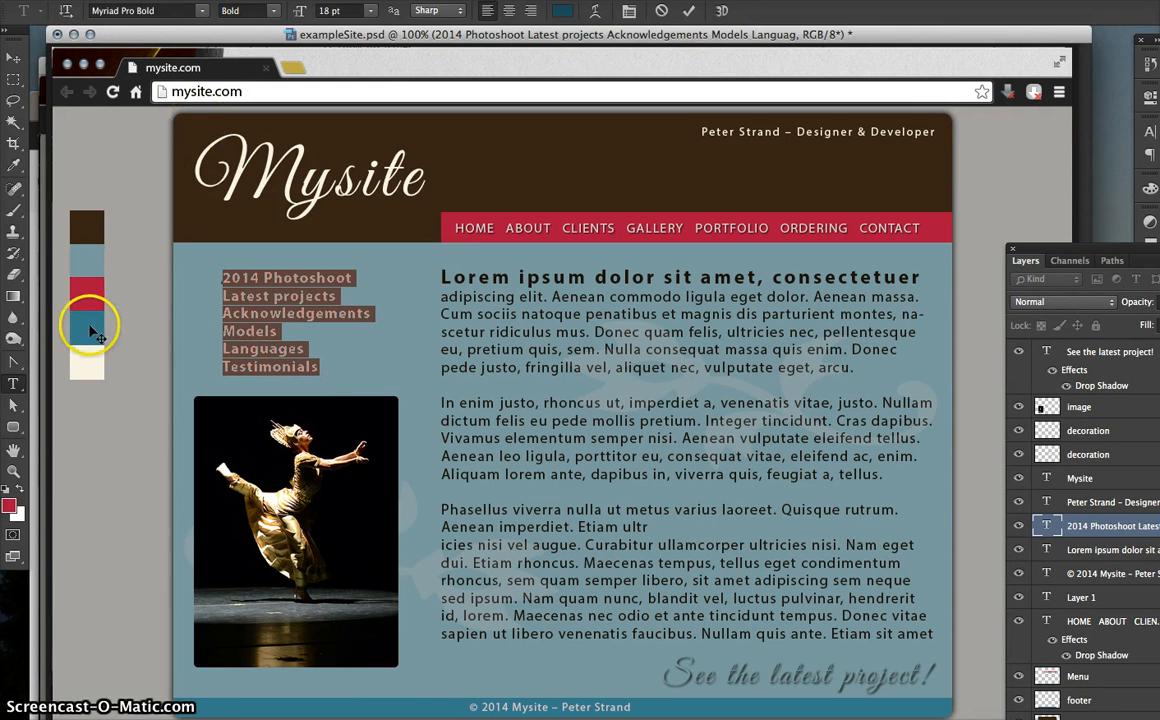
click(104, 26)
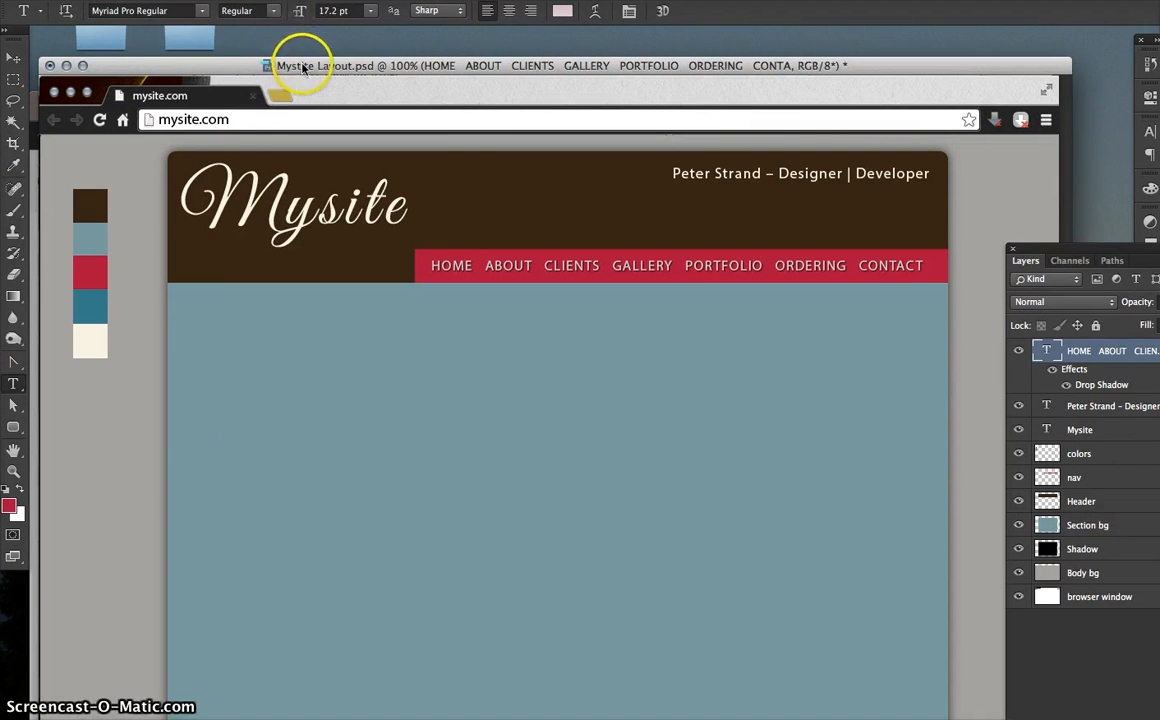
- Show the rulers along the document edges
drag(305, 67, 308, 52)
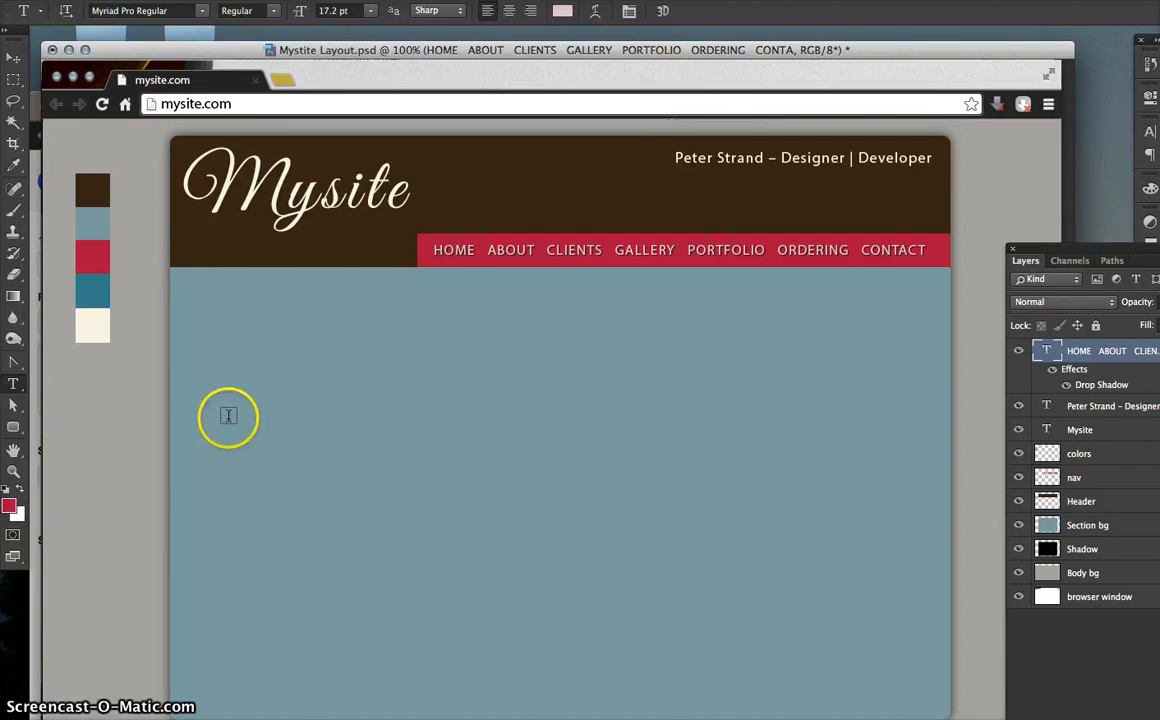
click(388, 383)
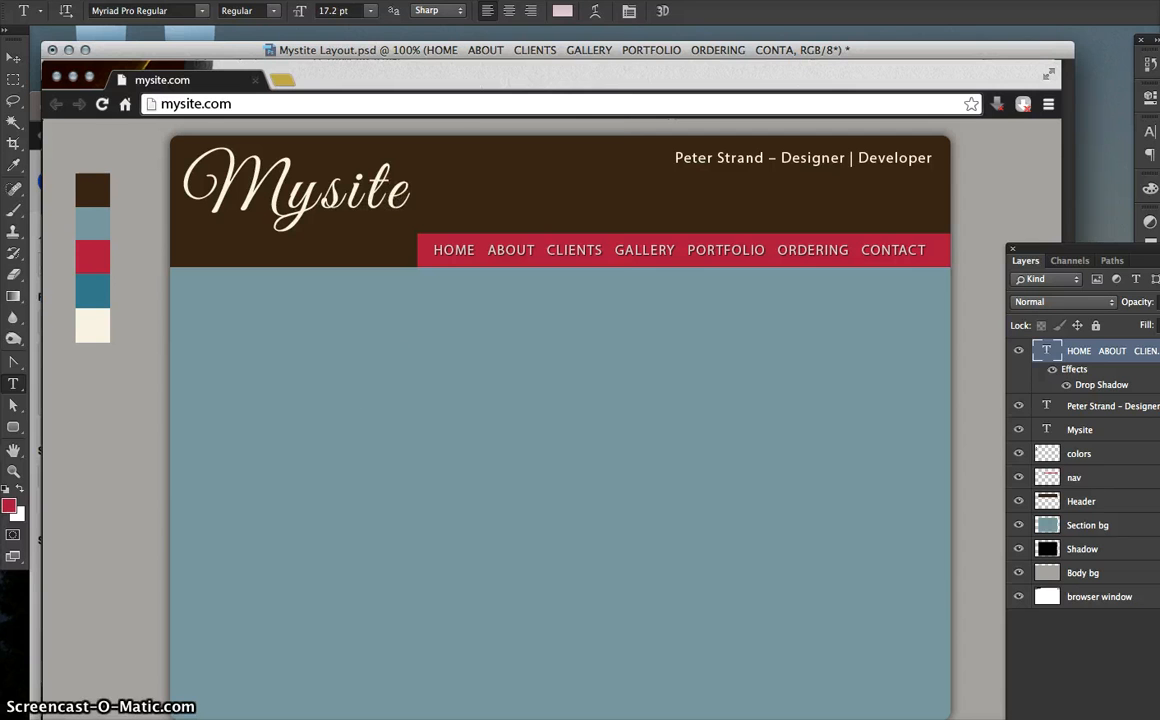
click(508, 0)
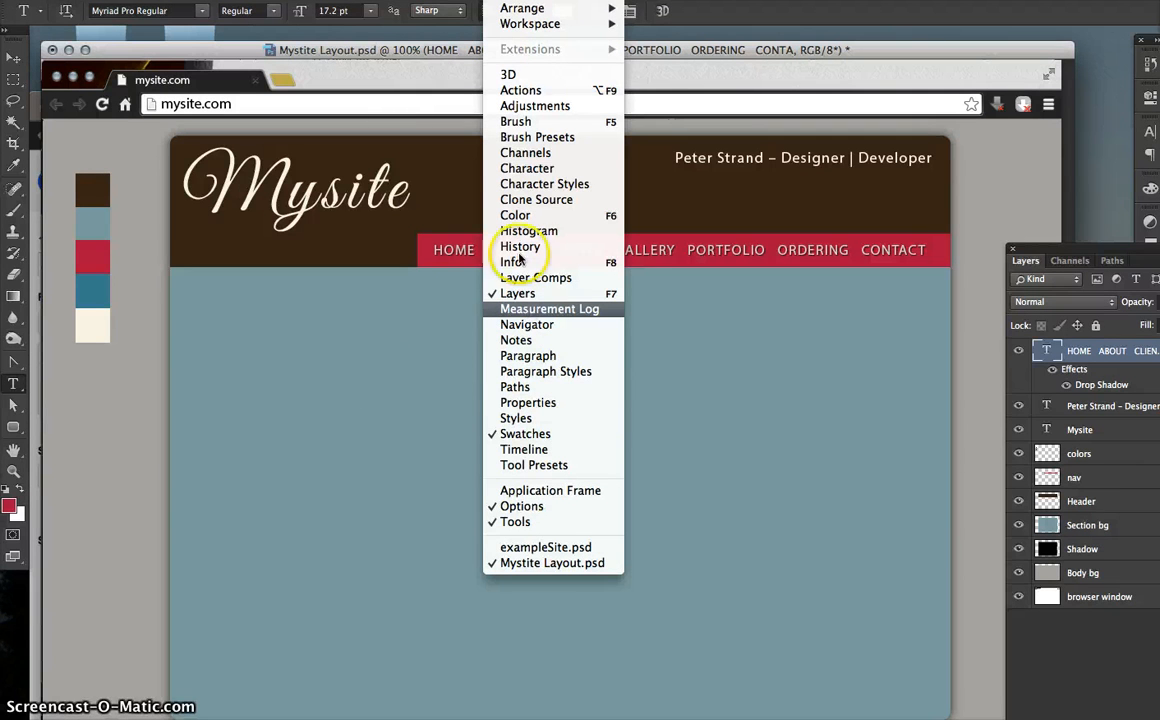
mouse_move(462, 0)
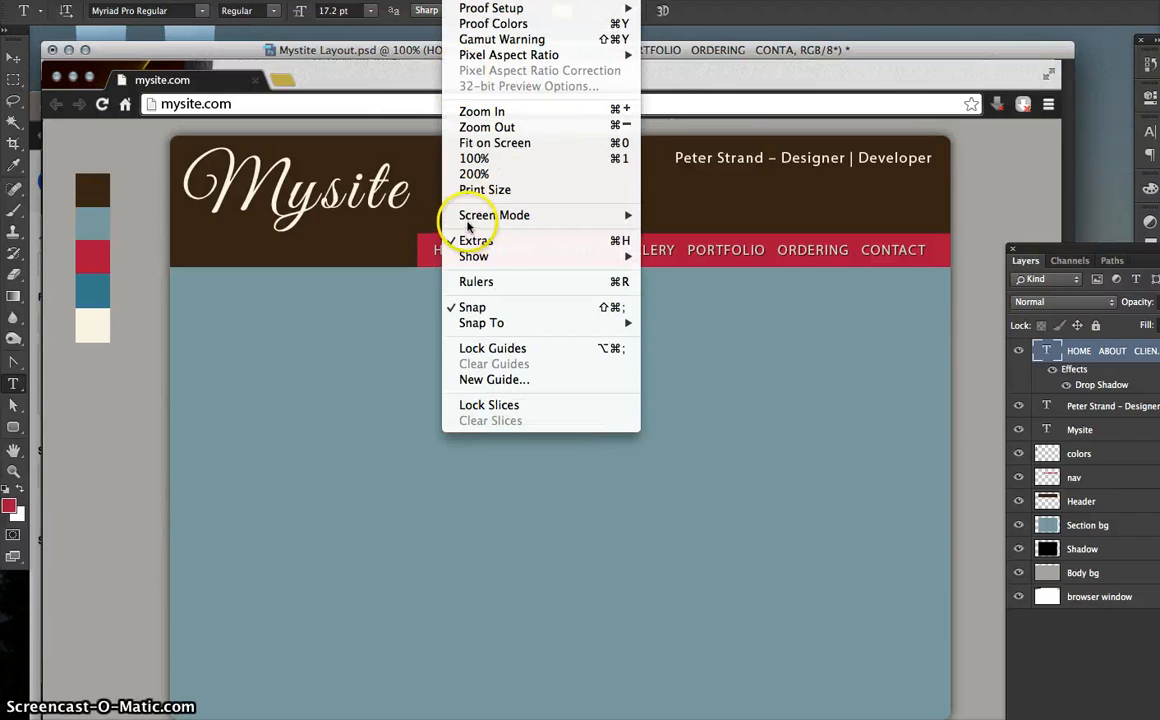
click(475, 283)
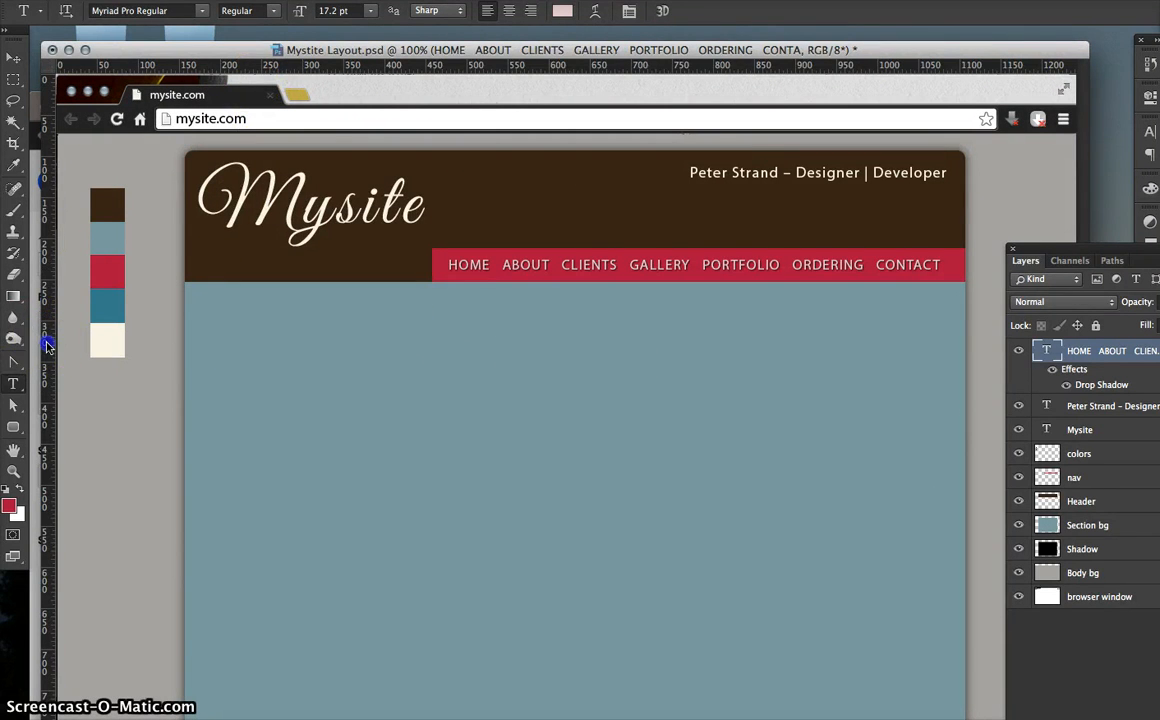
- Place vertical guides at 457.9 px and at the sidebar's left edge, then draw a text box between them
drag(47, 345, 422, 344)
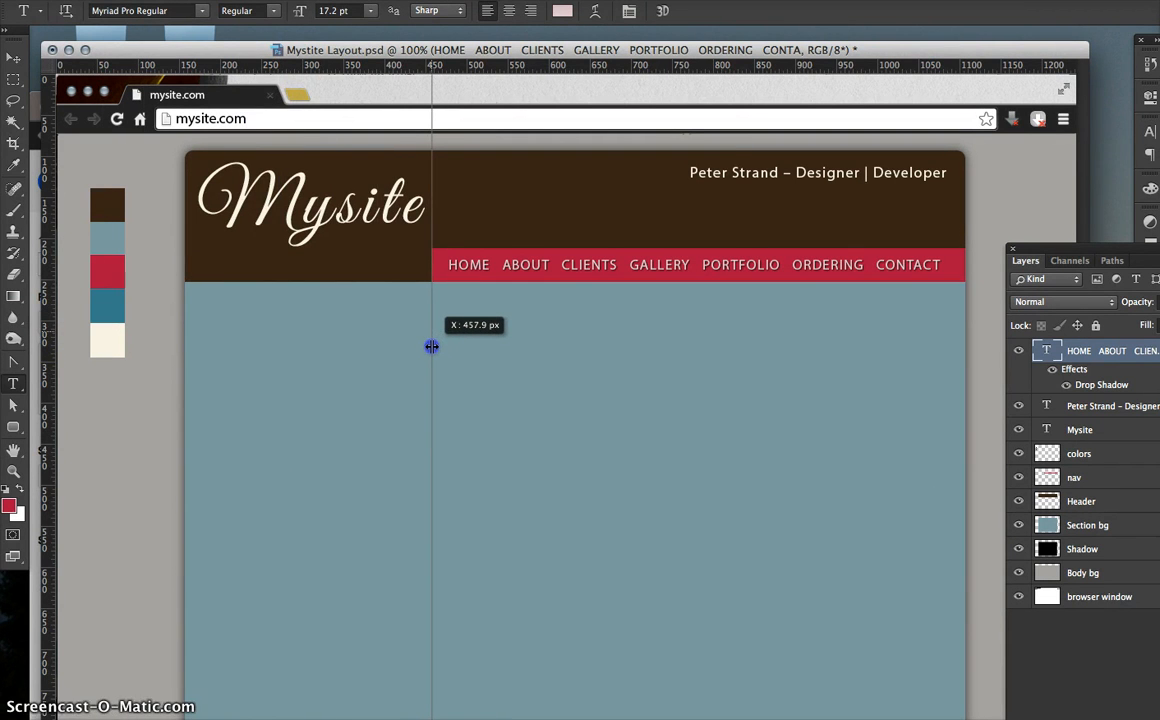
drag(431, 346, 431, 346)
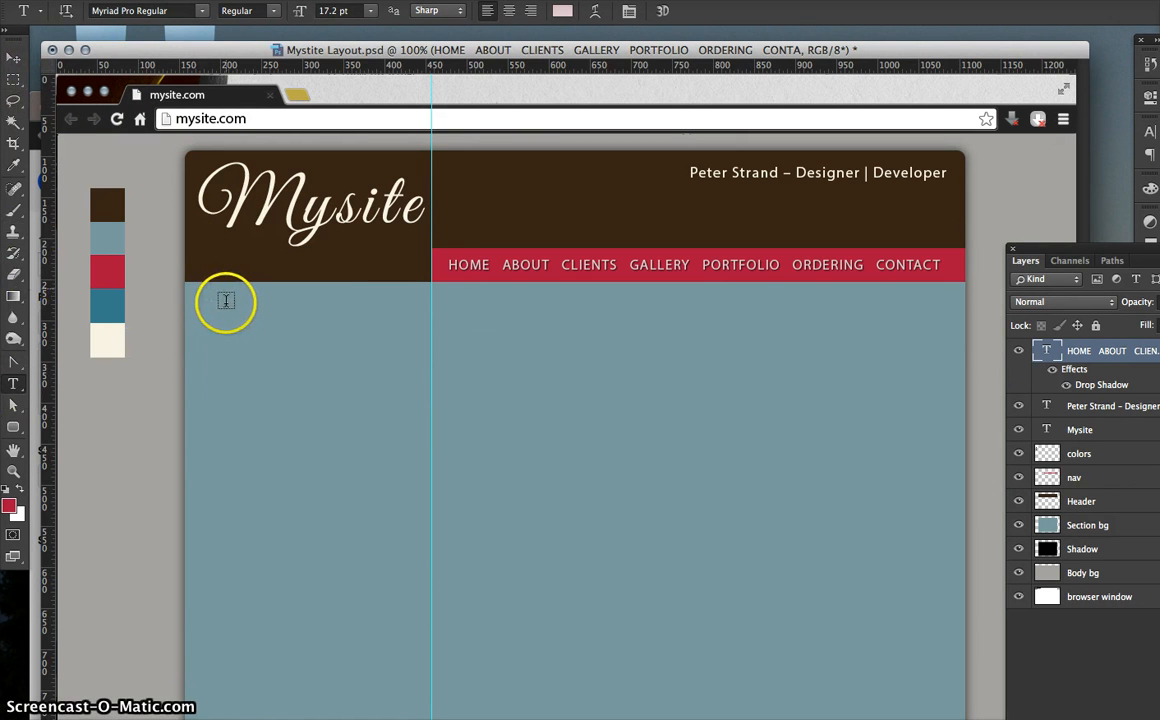
drag(50, 419, 197, 431)
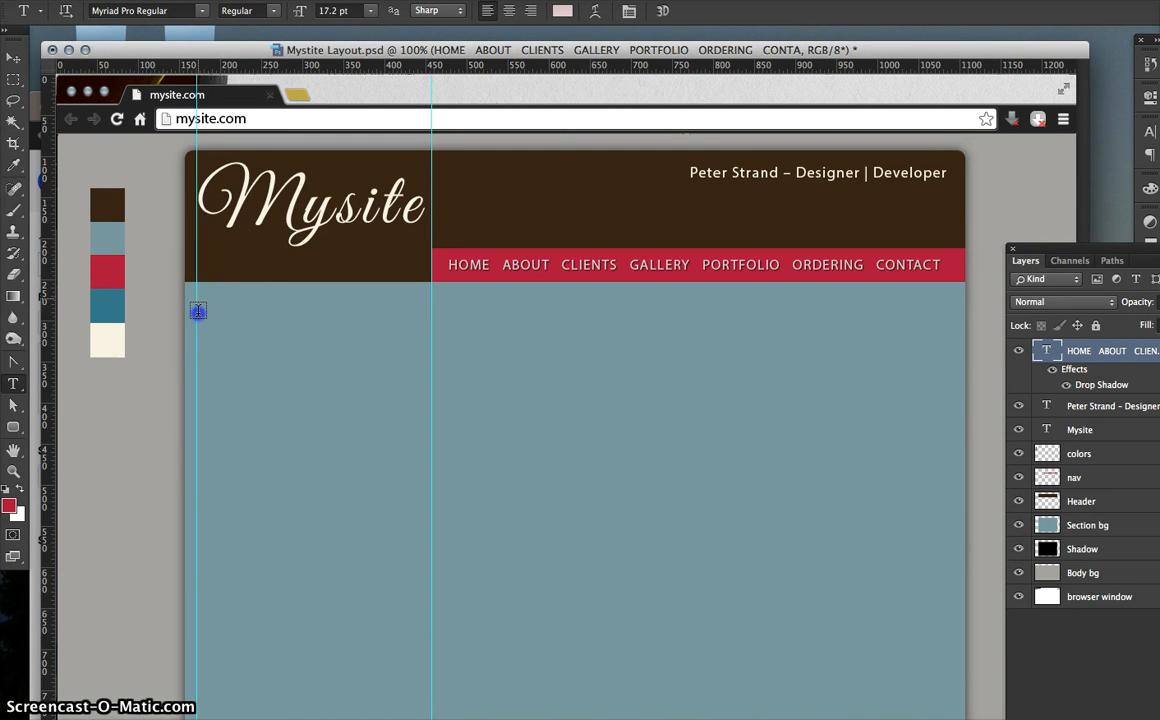
drag(201, 314, 430, 480)
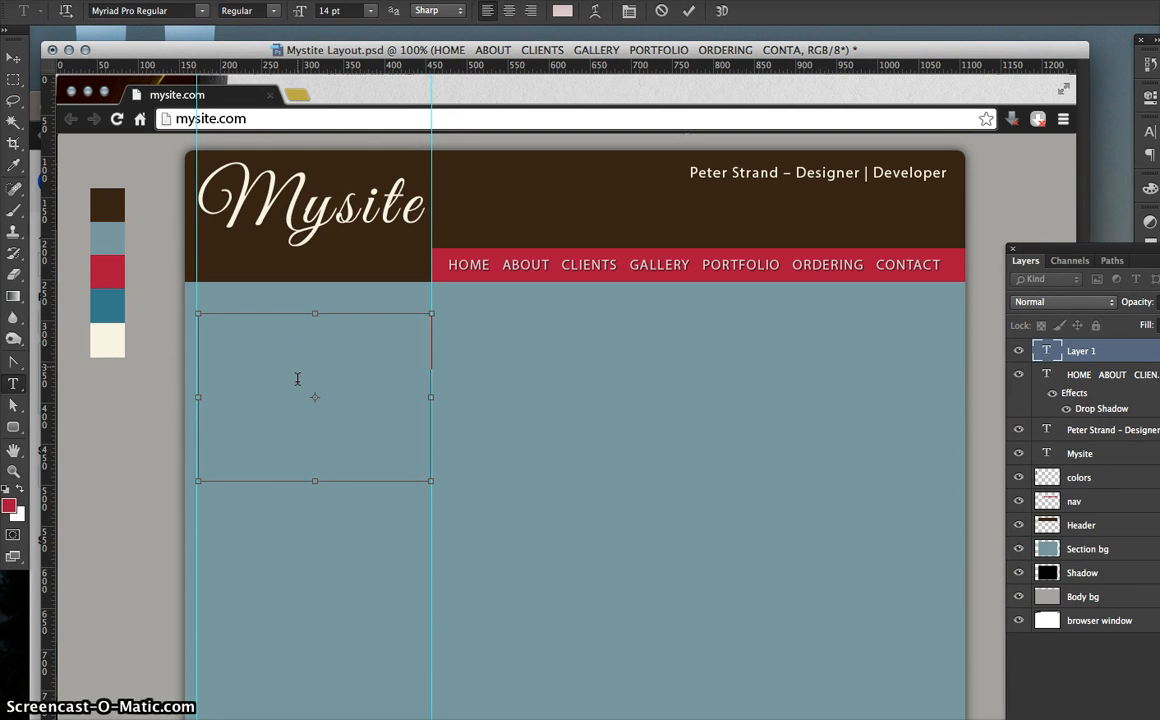
- Paste the six sidebar links into the text box and shorten the box to fit
key(super+v)
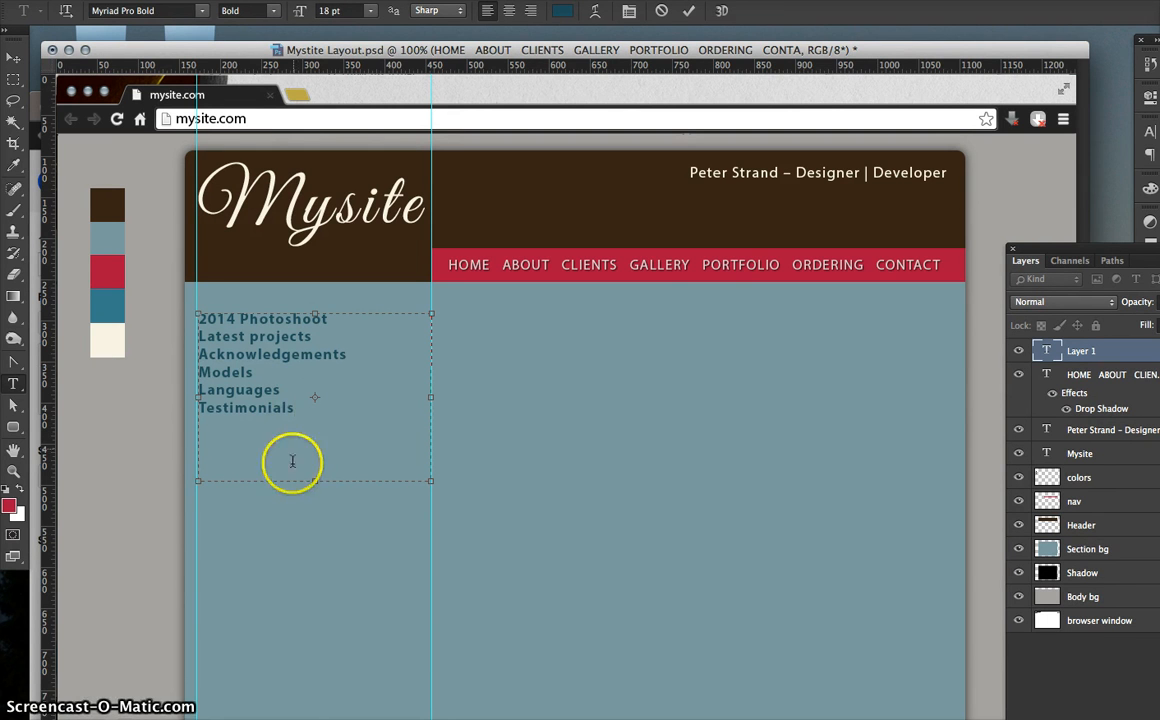
drag(316, 482, 316, 422)
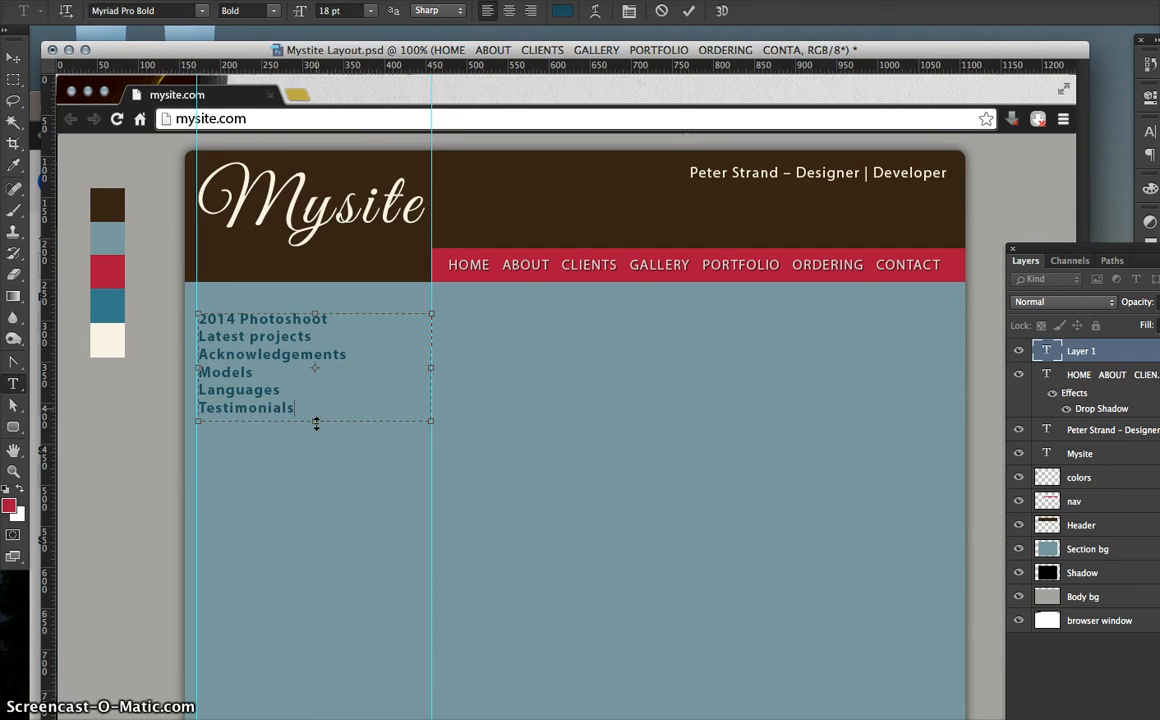
click(310, 418)
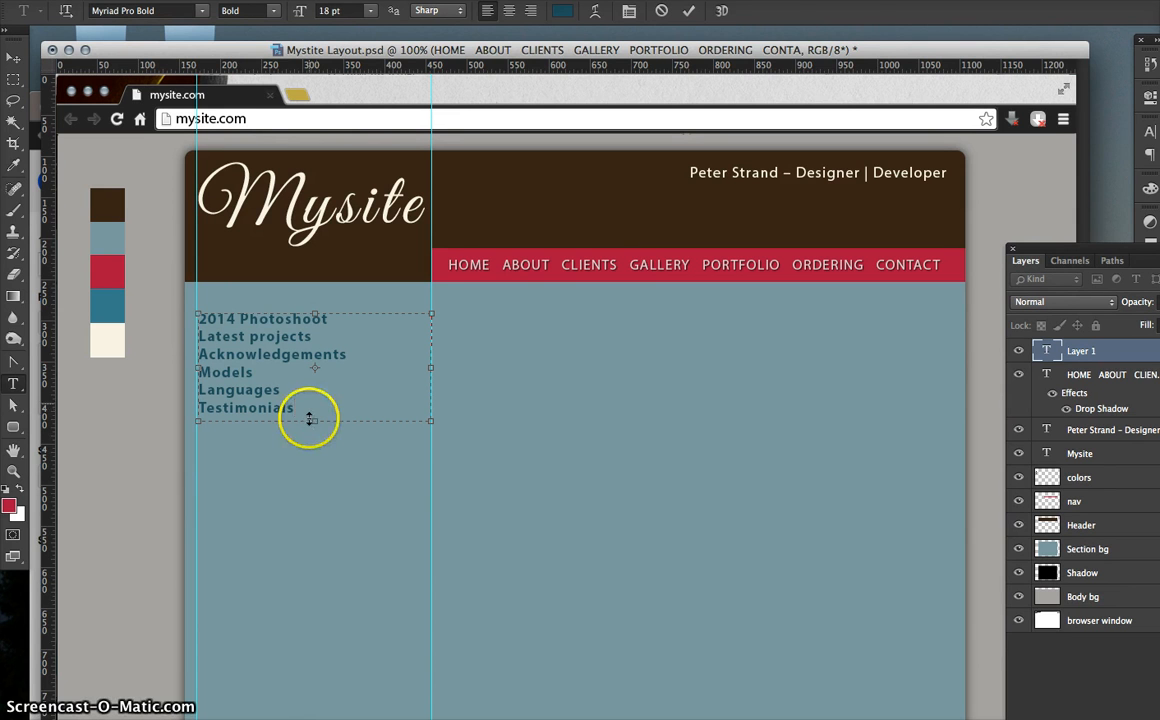
click(245, 348)
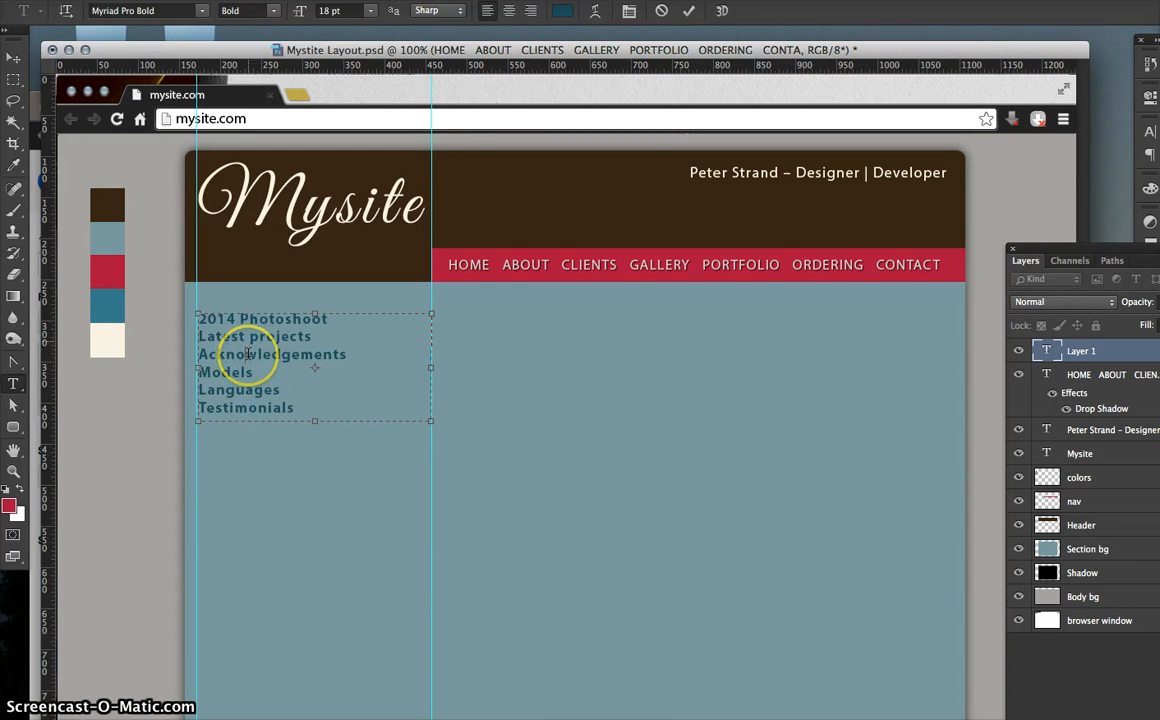
- Nudge the link block up two pixels and preview the layout with panels hidden
click(14, 57)
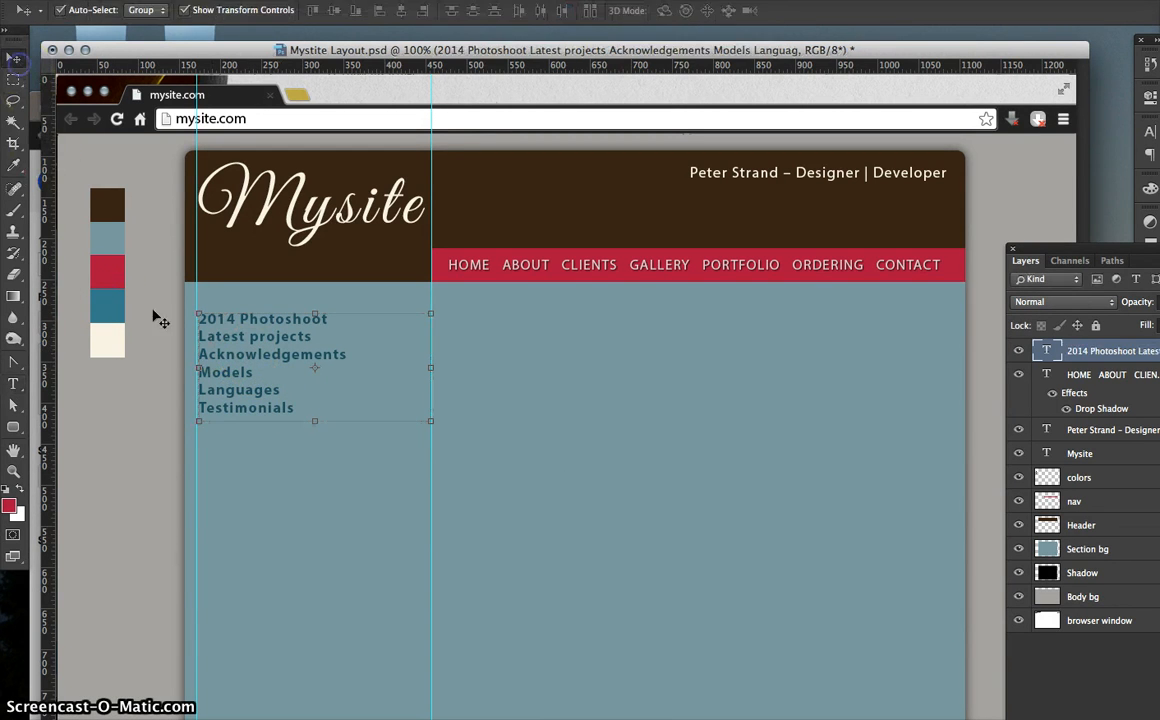
key(Up)
key(Up)
key(Up)
key(Up)
key(Up)
key(Up)
key(Up)
key(Up)
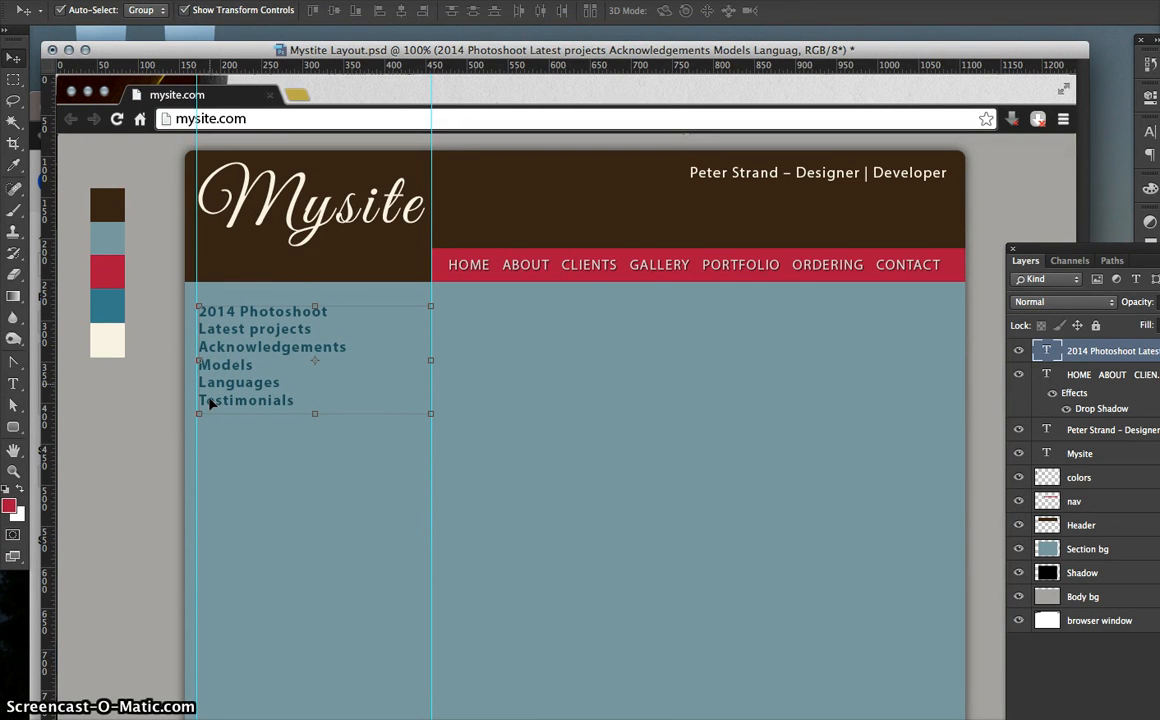
key(Up)
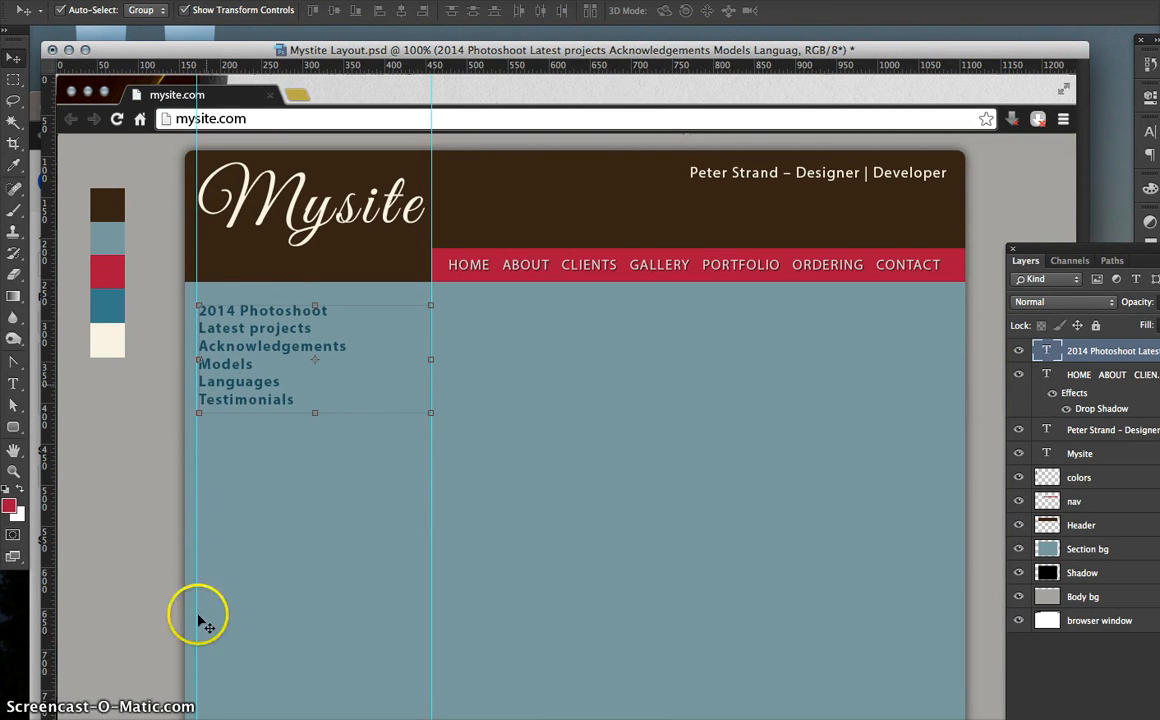
key(Tab)
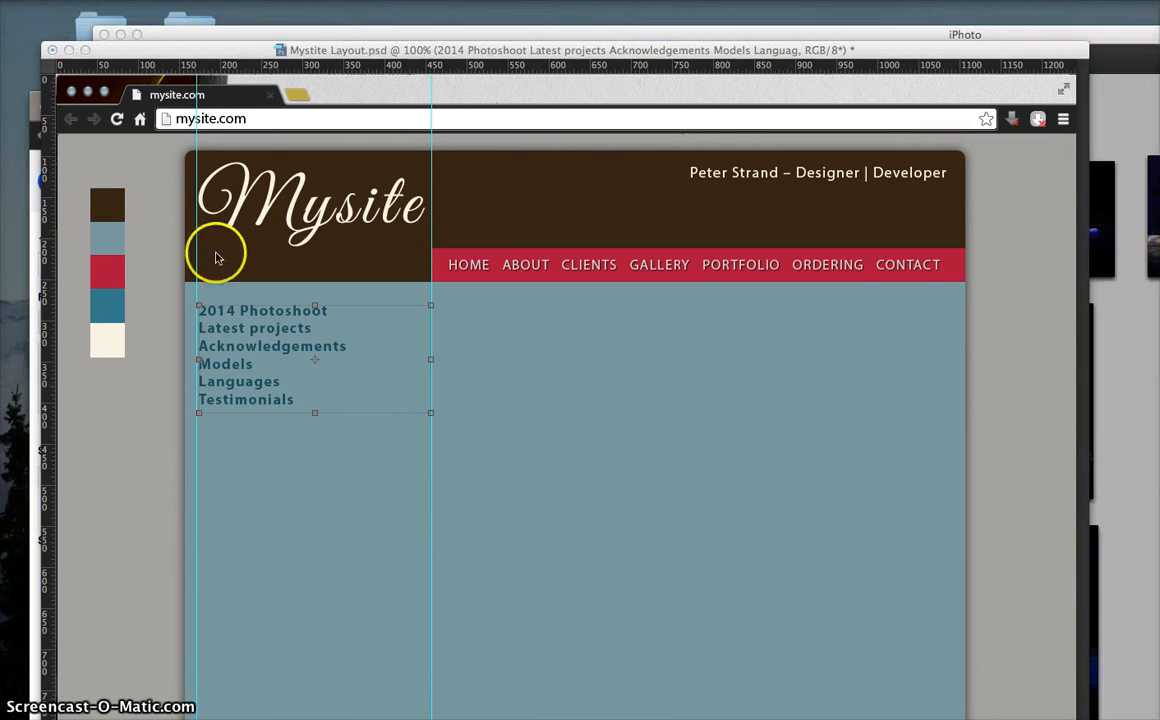
key(Tab)
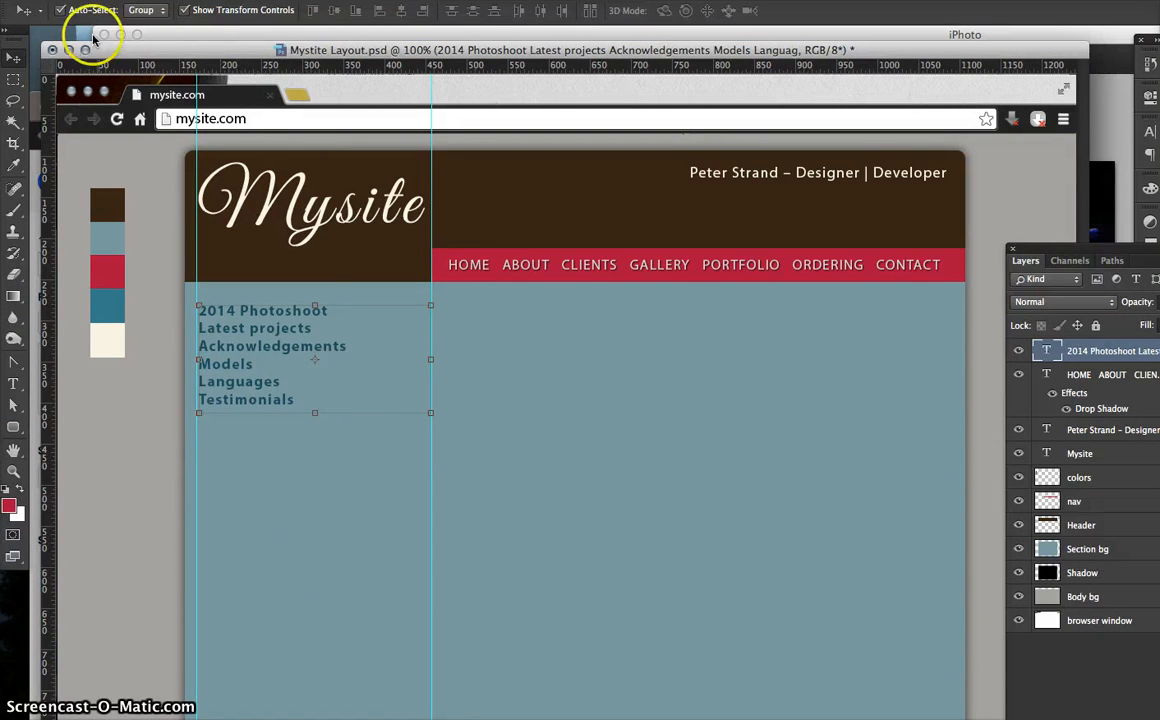
click(130, 0)
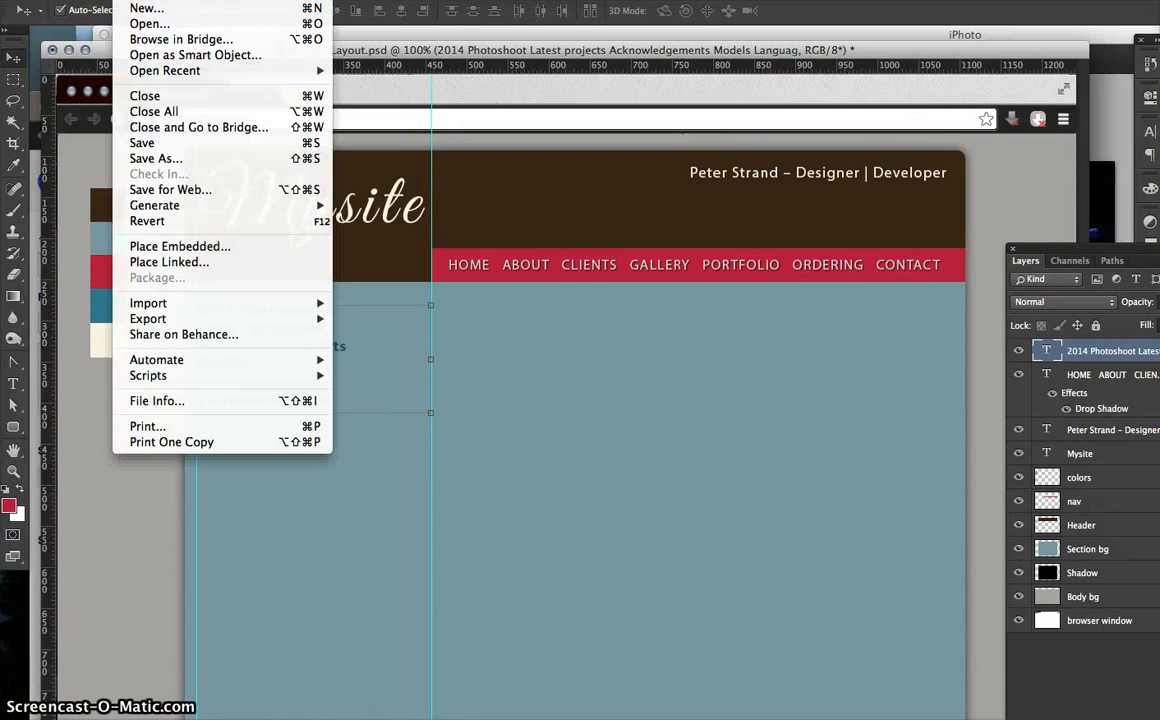
- Open DSC_2135.jpg from the Photoshop Example folder
click(148, 24)
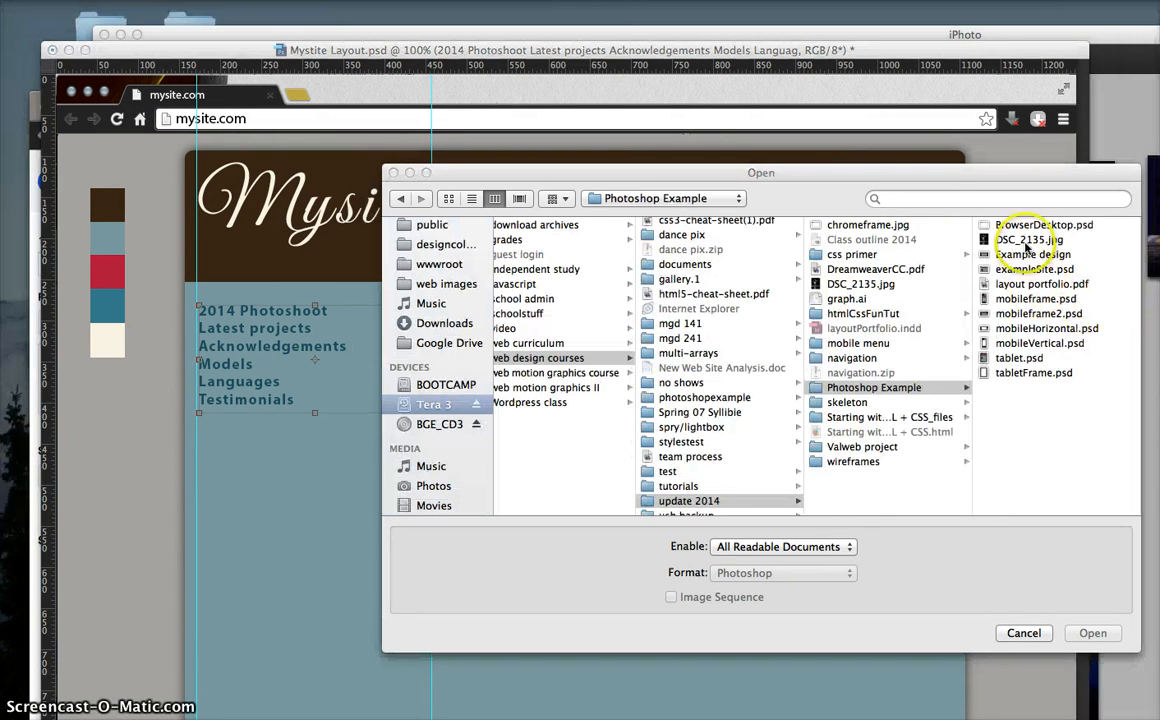
click(1022, 239)
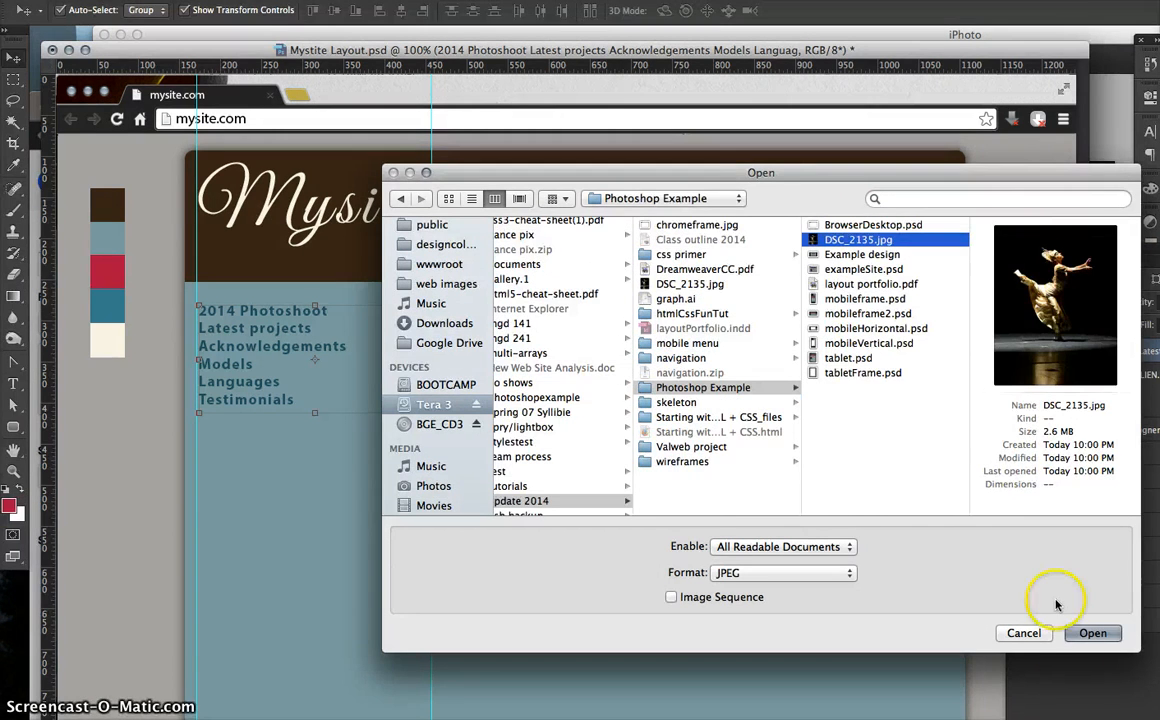
click(1112, 633)
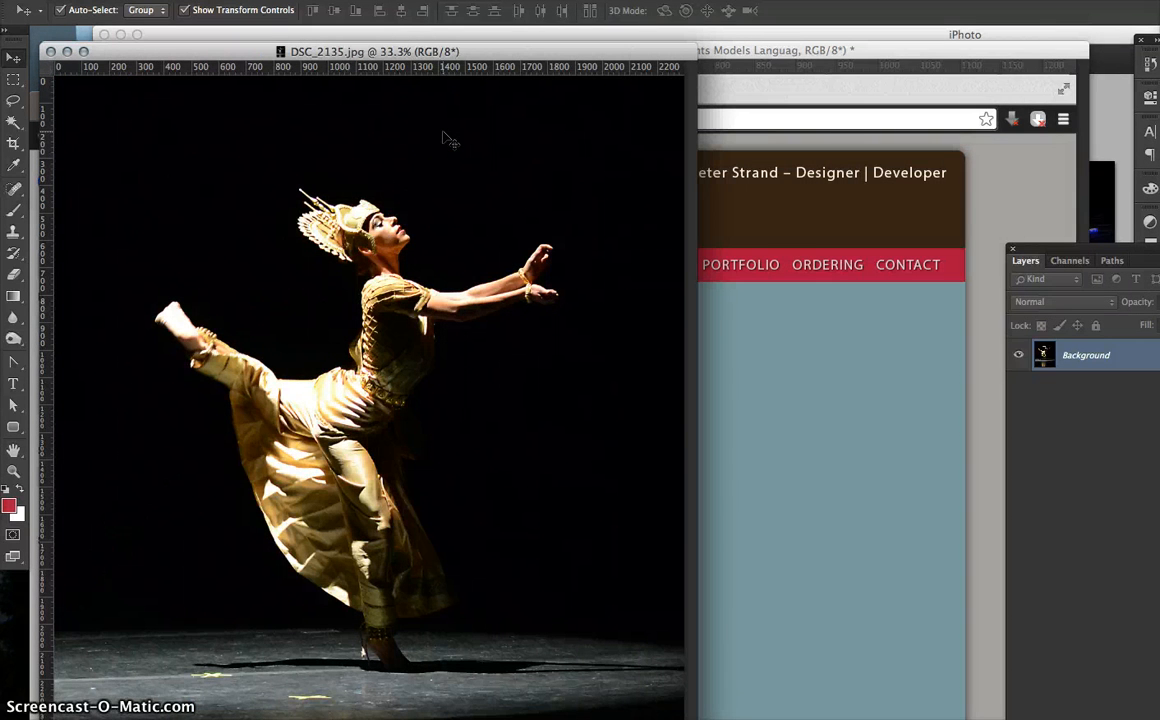
click(423, 107)
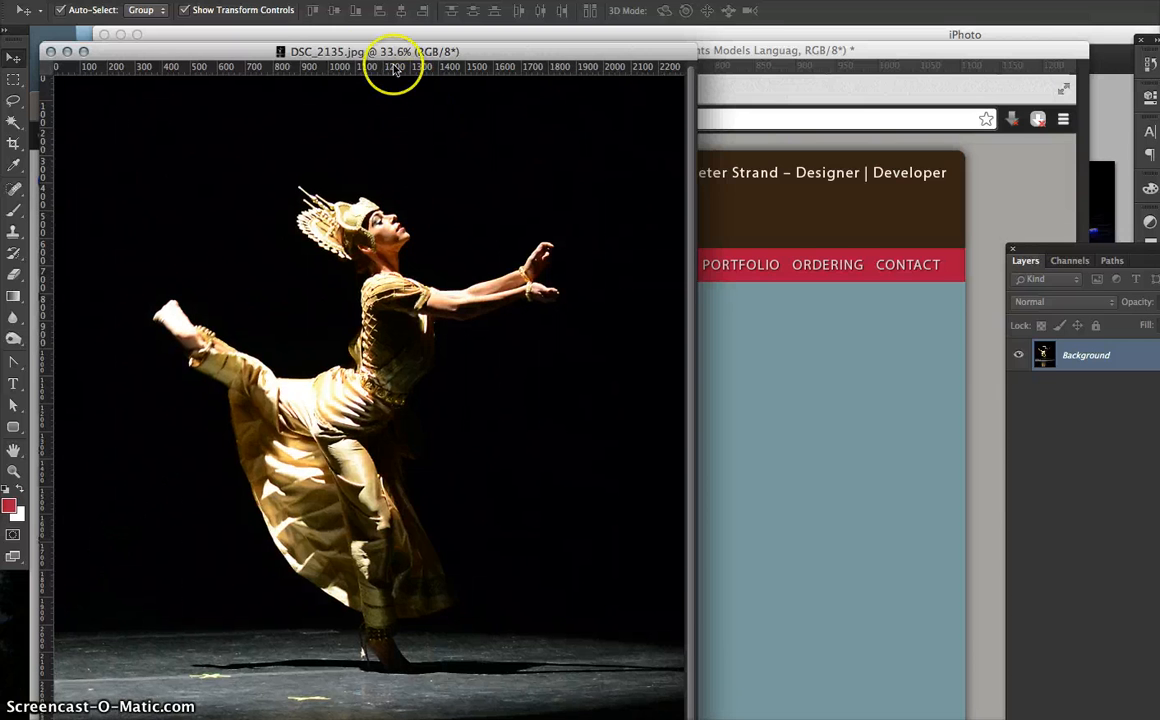
drag(388, 50, 827, 168)
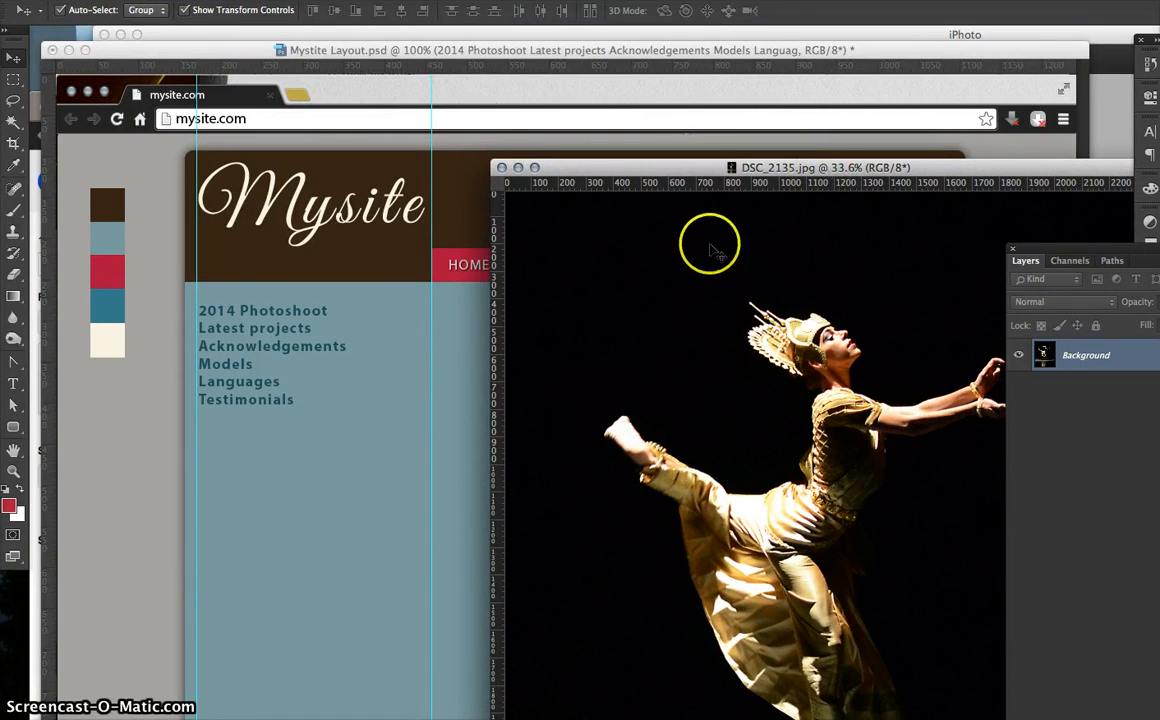
drag(519, 274, 340, 265)
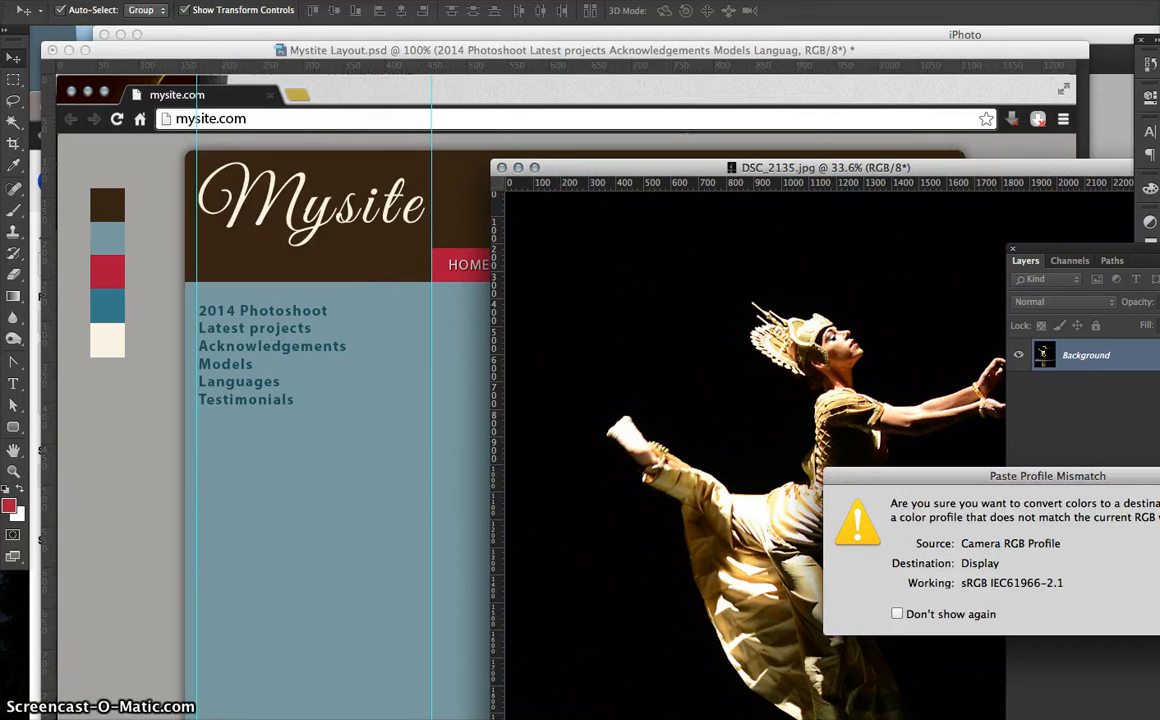
key(Return)
drag(680, 410, 528, 268)
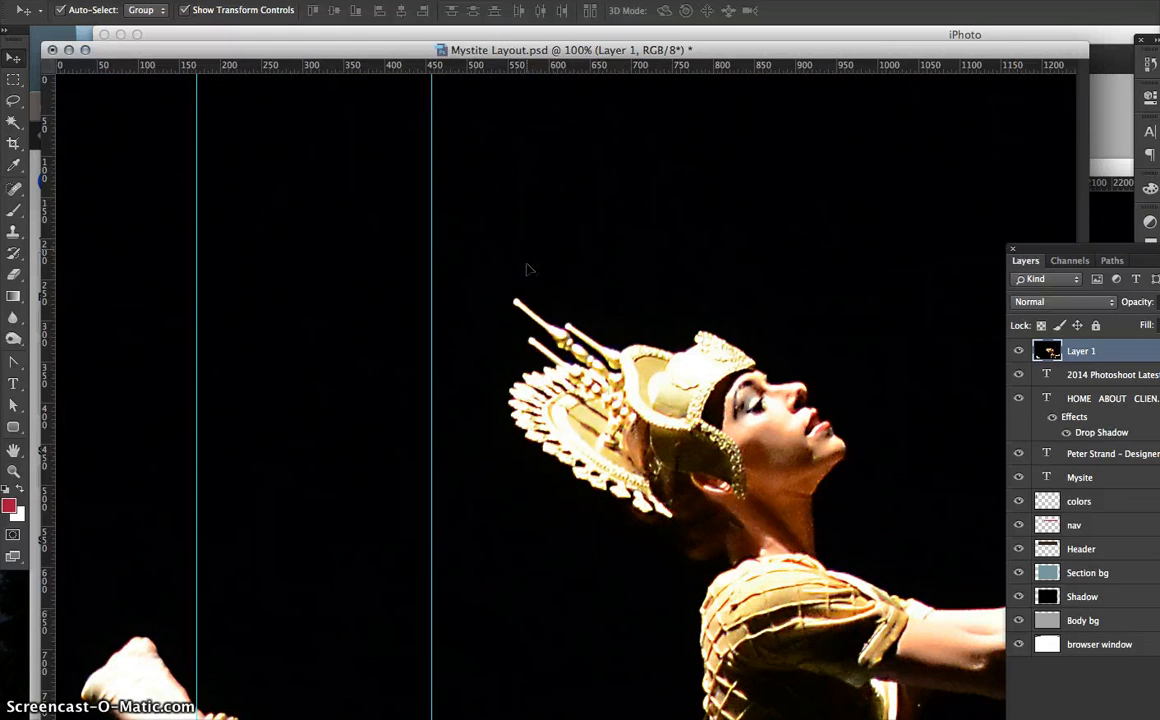
key(super+alt+z)
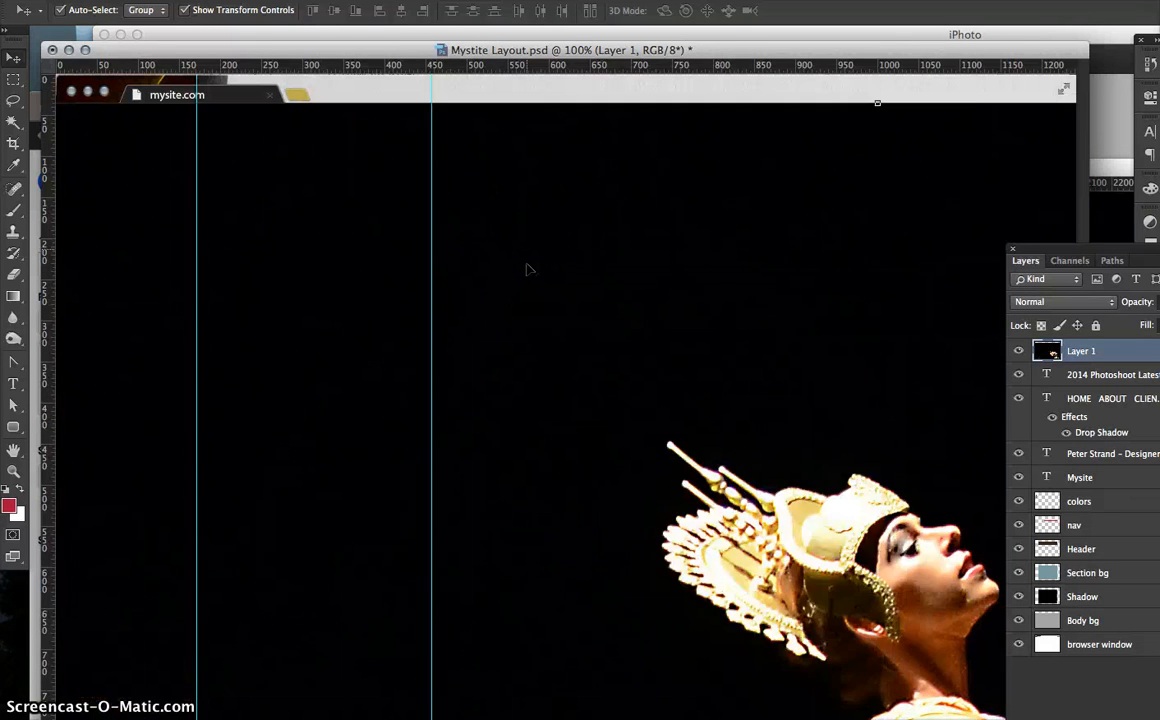
key(super+alt+z)
key(super+grave)
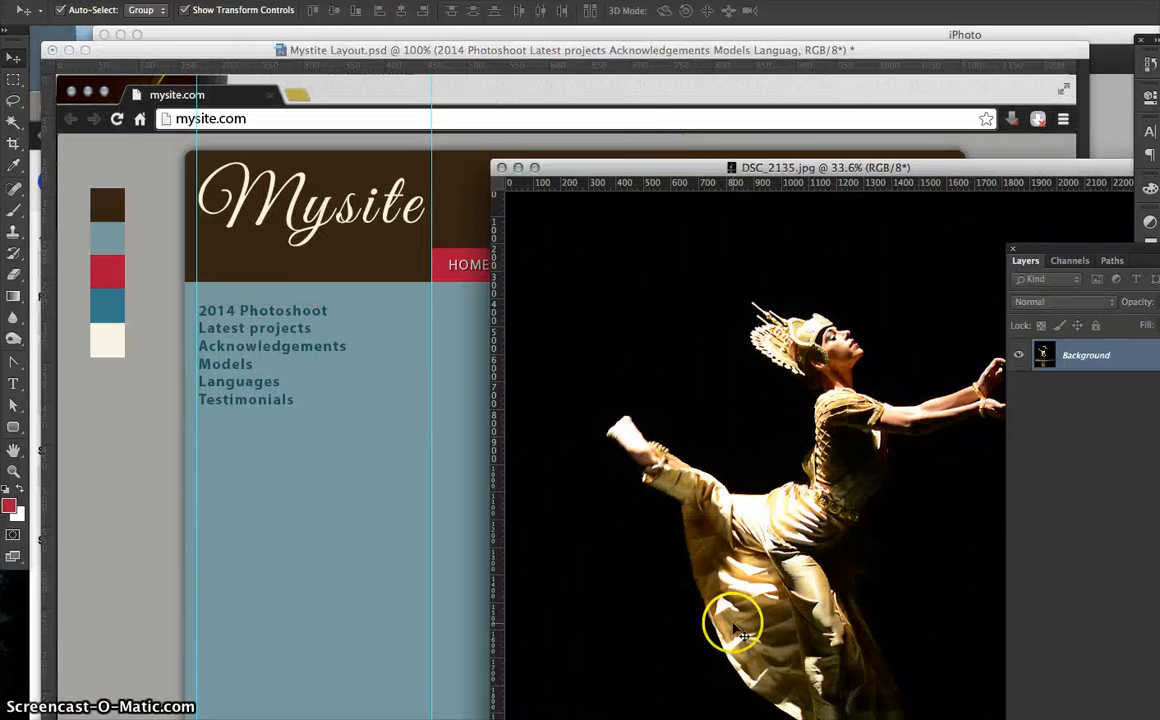
drag(673, 173, 511, 96)
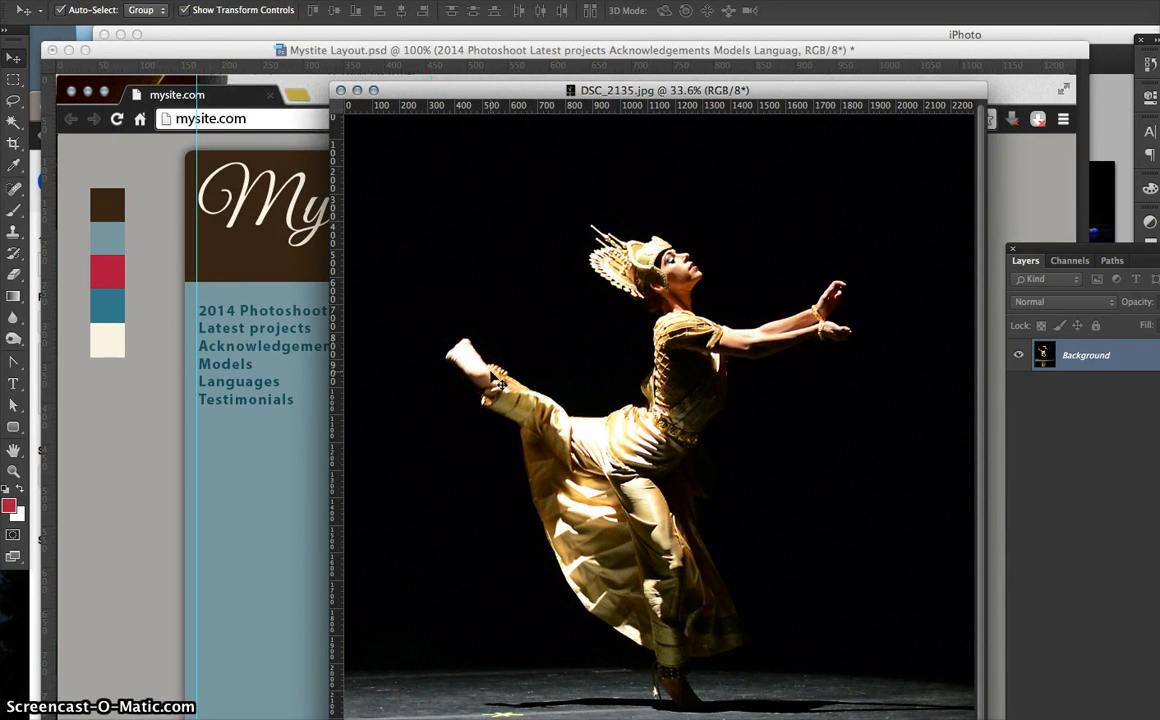
- Resample DSC_2135.jpg from 300 to 72 pixels/inch, making it 552 × 718 px
click(210, 1)
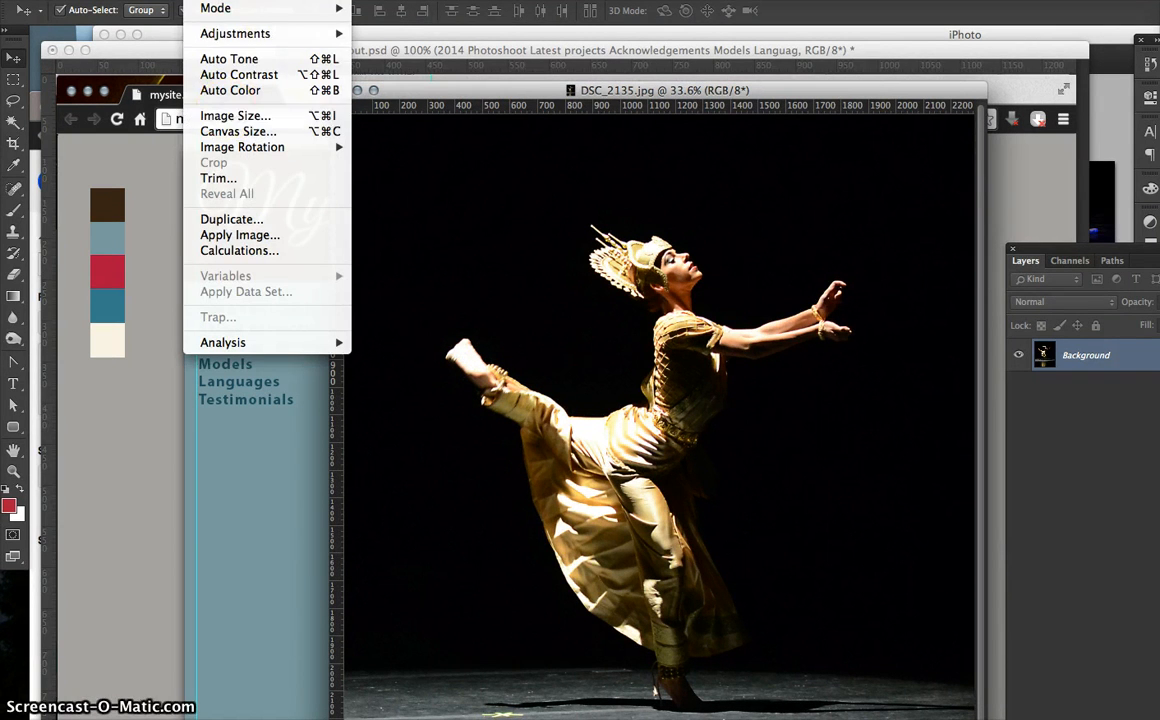
click(229, 115)
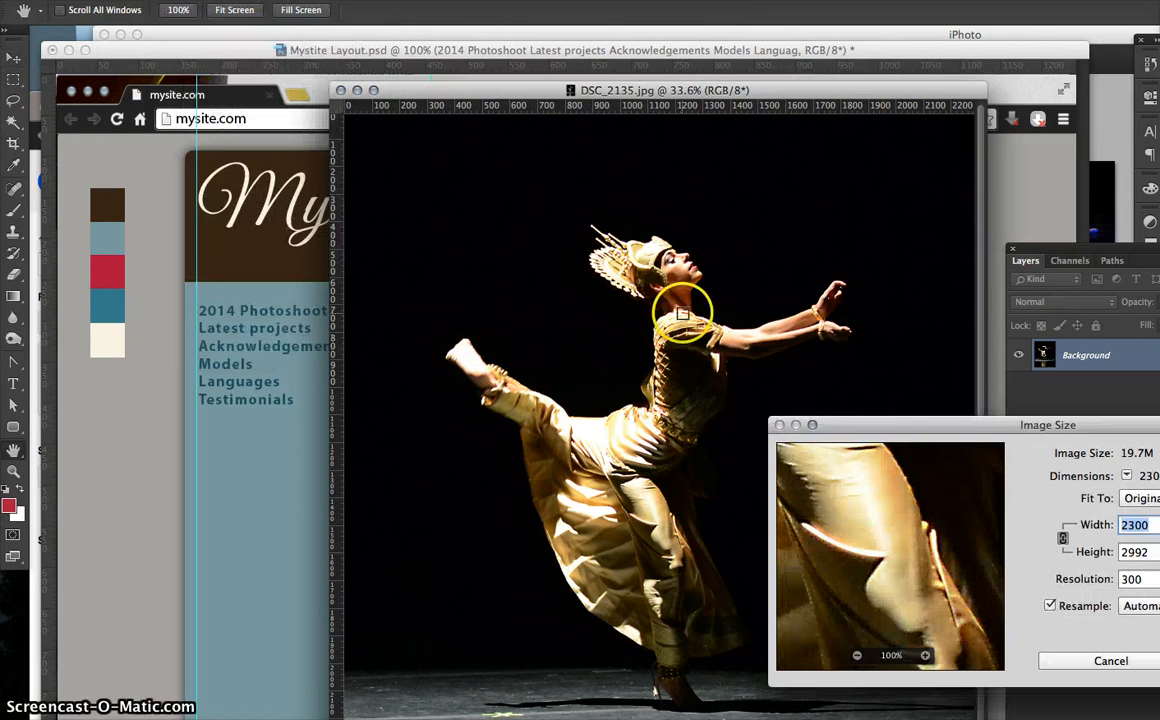
drag(898, 426, 642, 241)
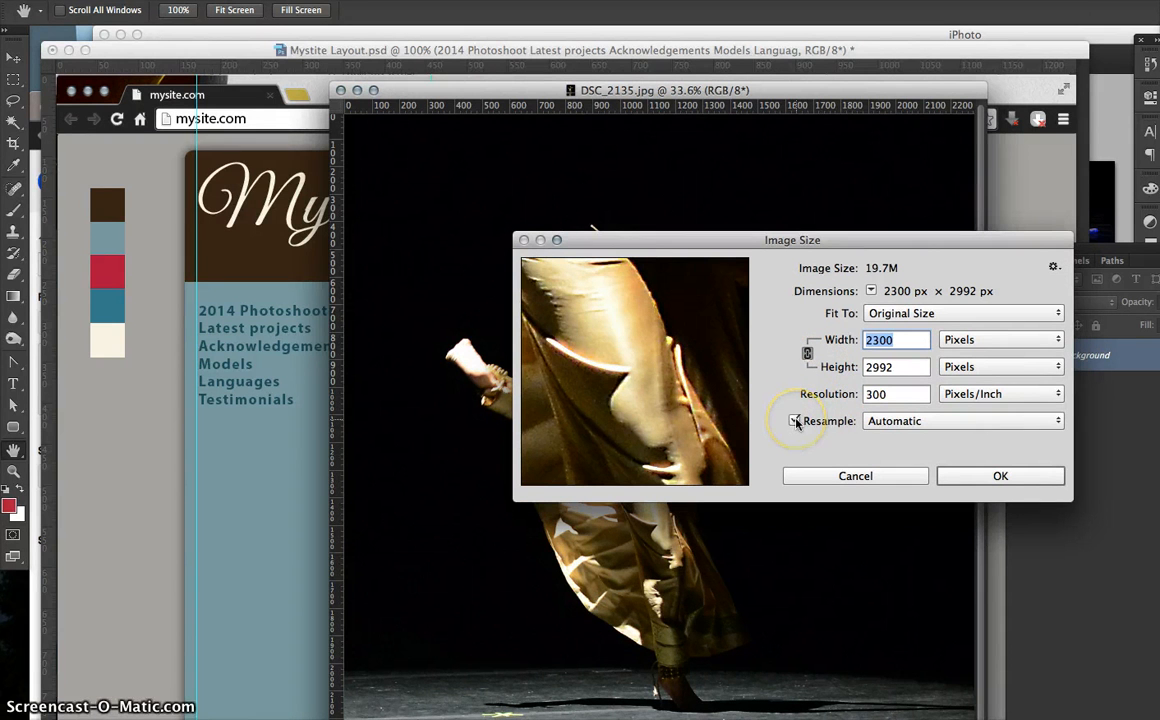
click(847, 394)
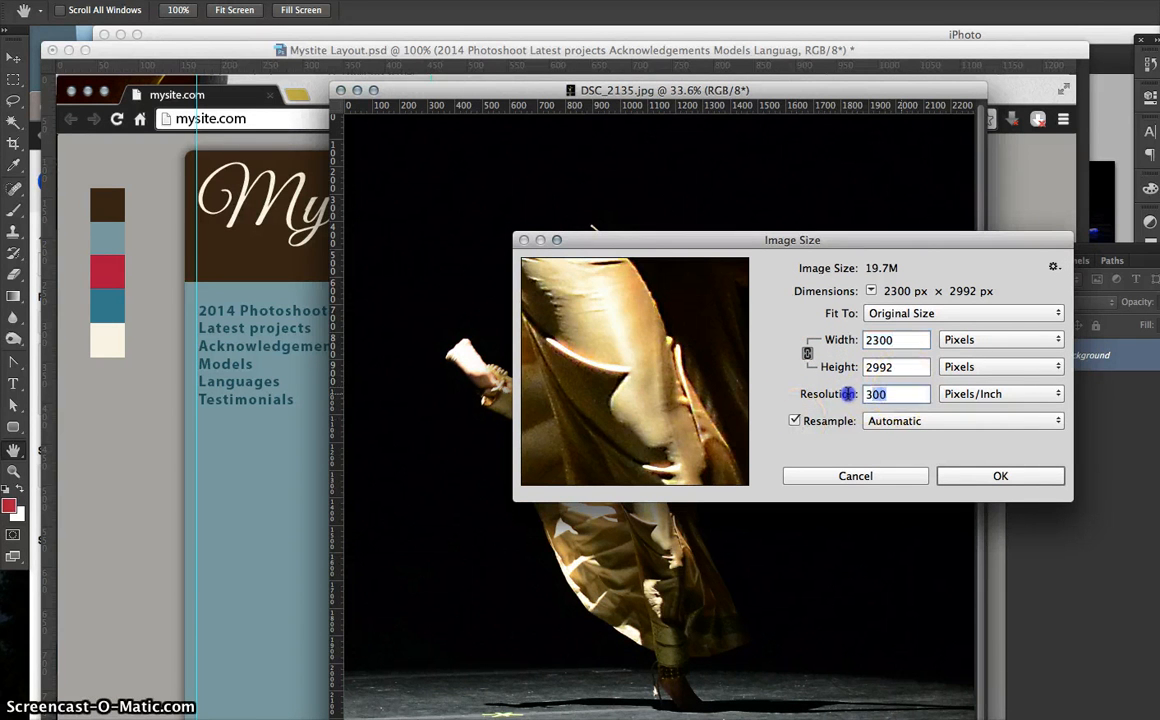
double_click(890, 400)
text(72)
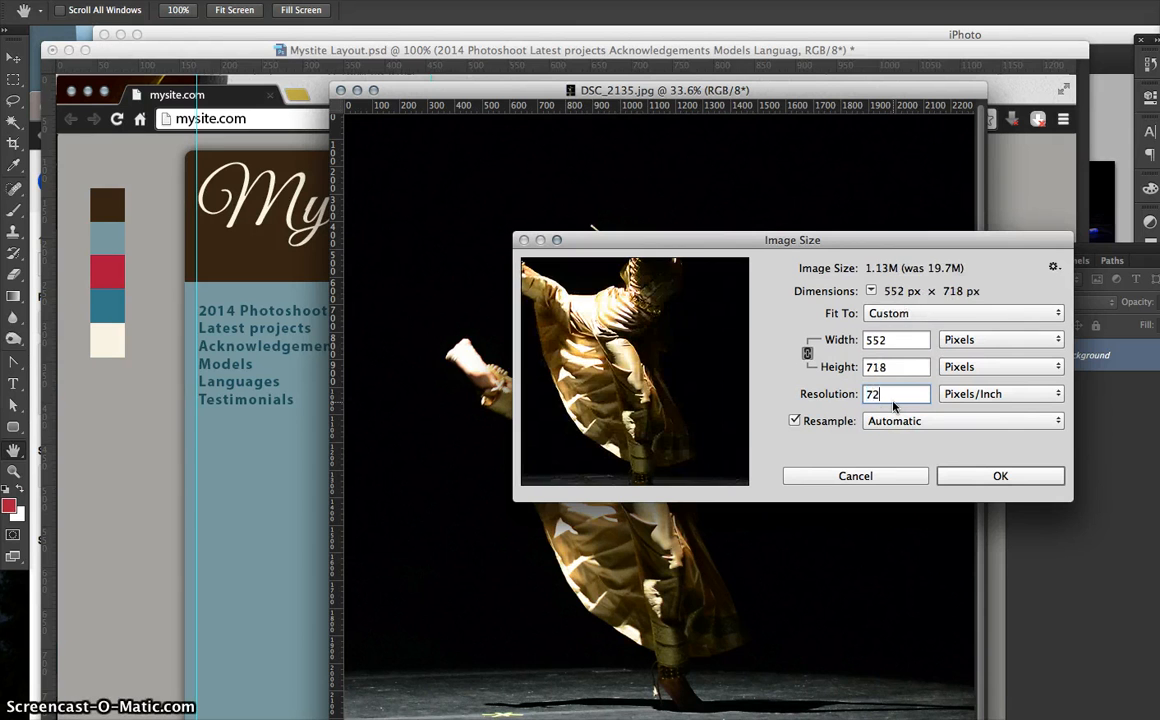
click(976, 474)
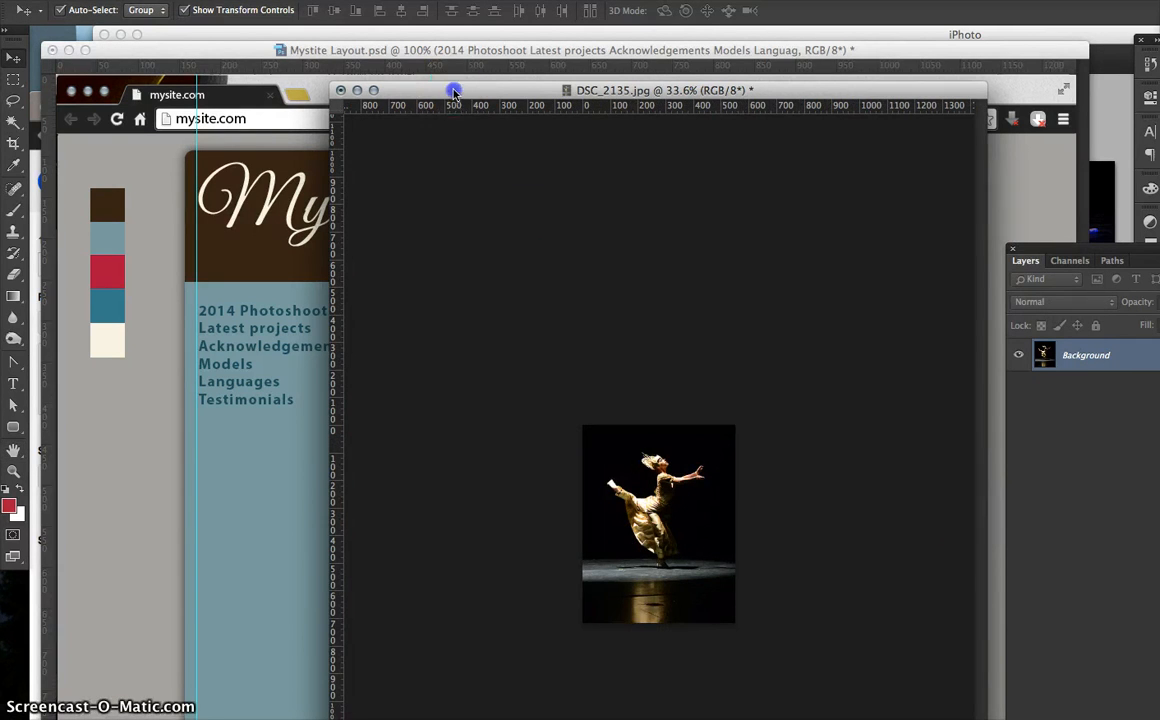
drag(452, 91, 500, 118)
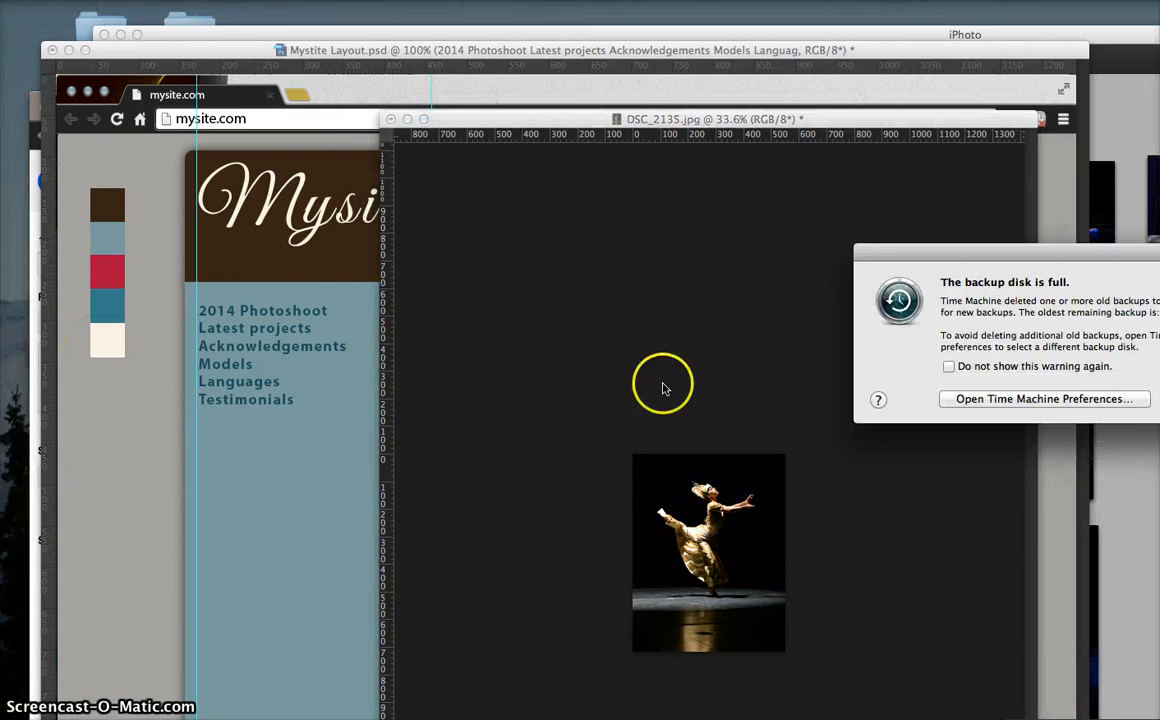
- Drag the resized dancer photo into Mystite Layout as Layer 1, accepting the profile conversion
click(1159, 399)
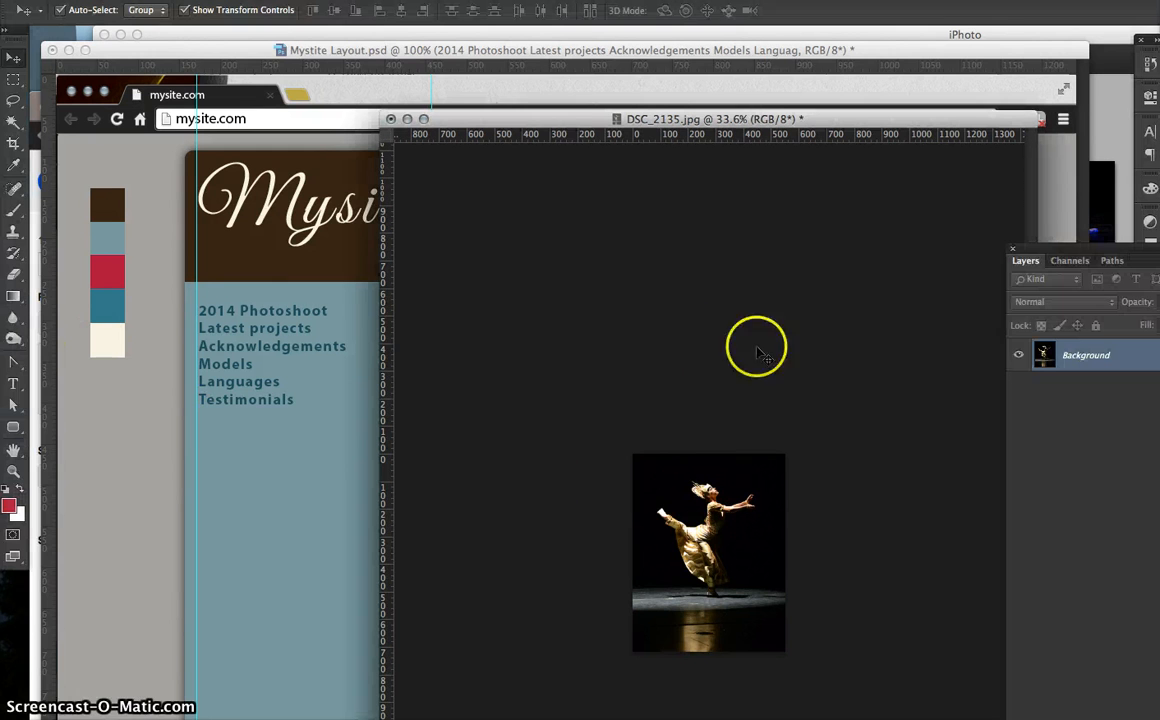
drag(555, 119, 520, 100)
drag(586, 526, 183, 525)
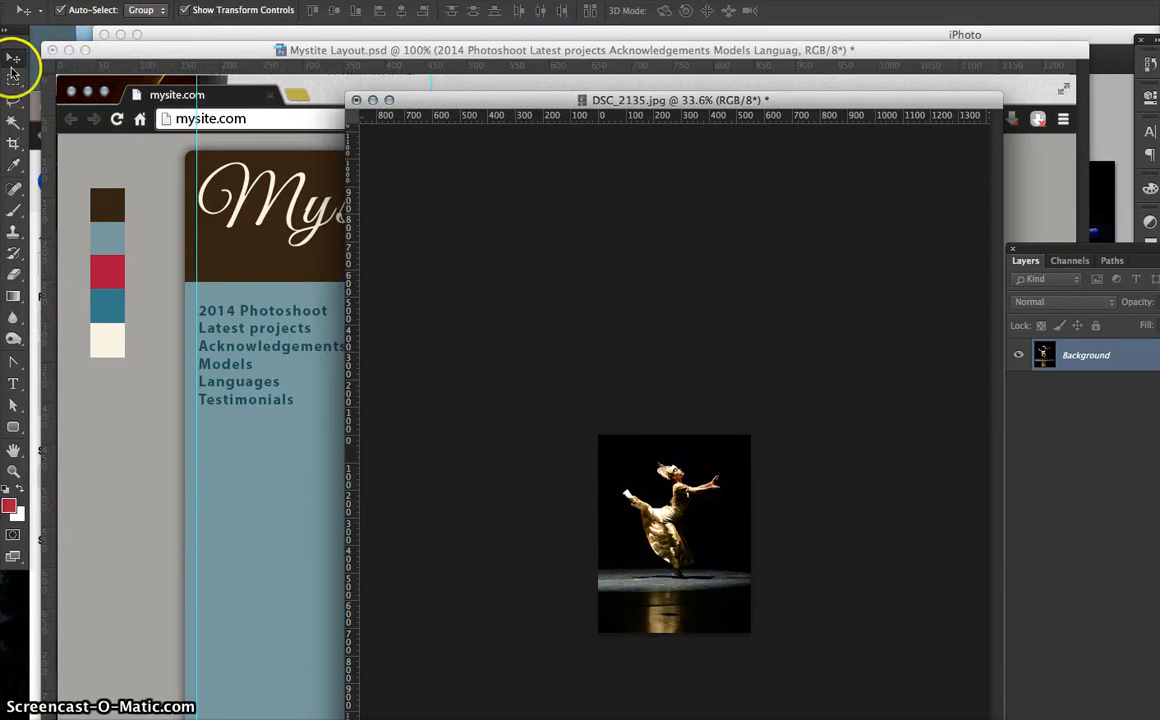
drag(695, 544, 306, 506)
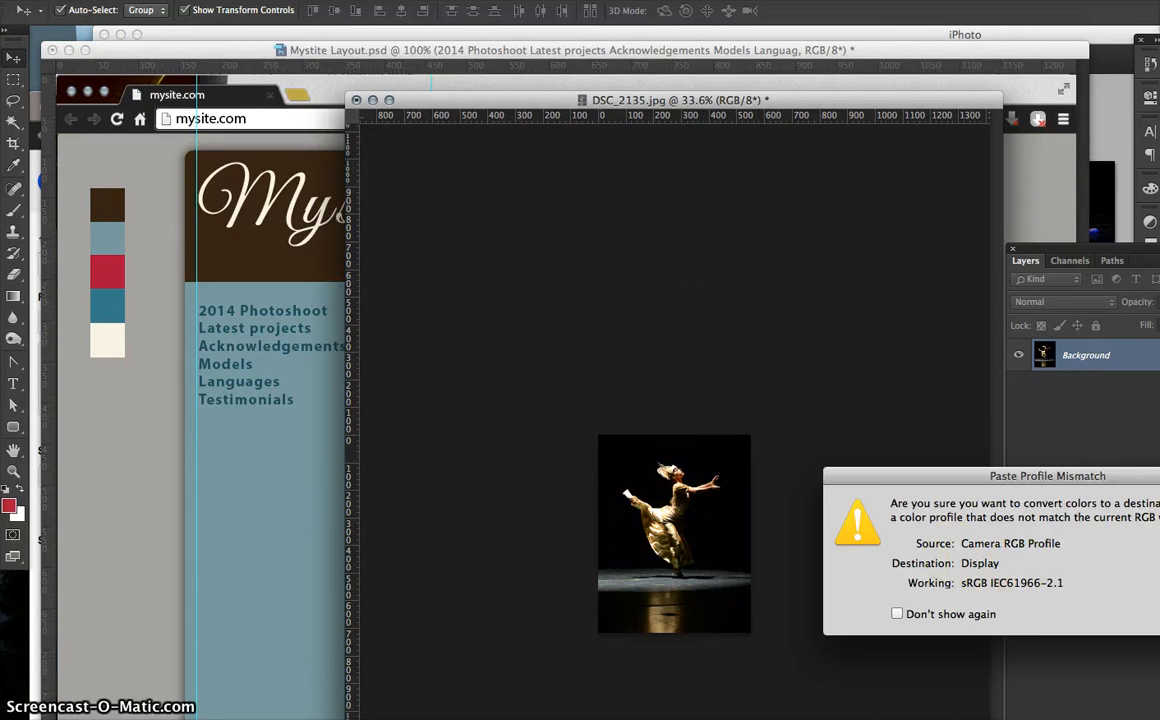
key(Return)
drag(308, 457, 528, 527)
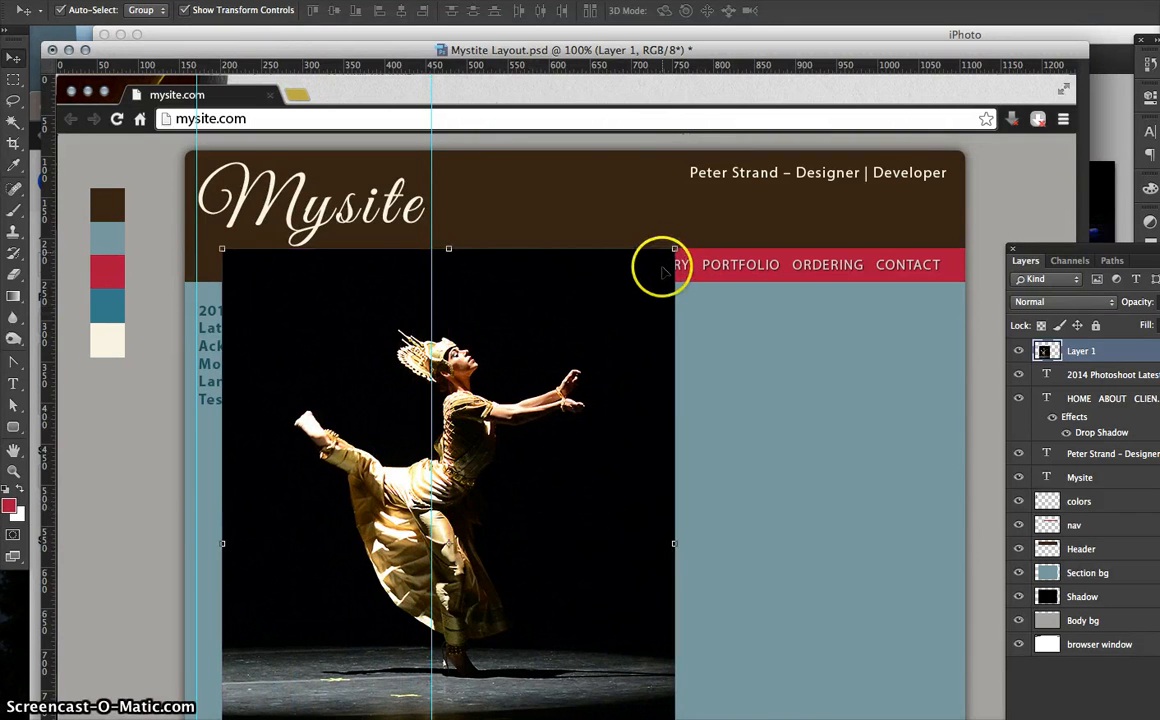
- Scale the dancer photo to about 282 × 367 px and fit it in the column below the links
drag(673, 248, 416, 548)
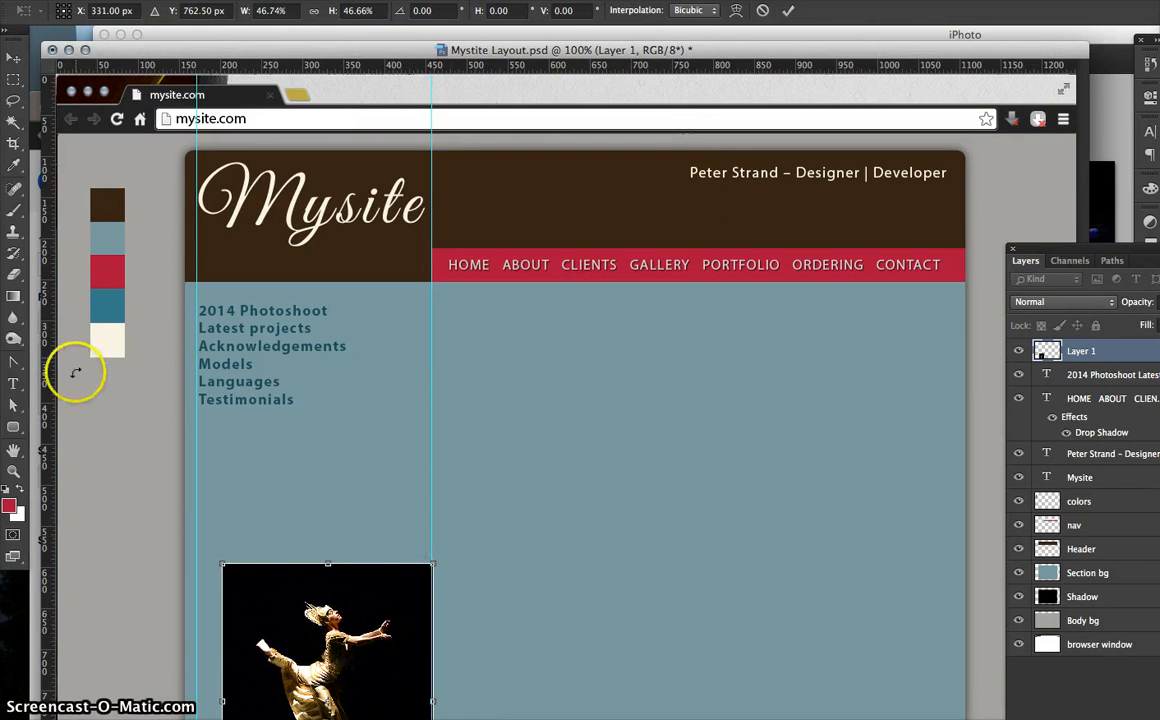
drag(298, 600, 291, 482)
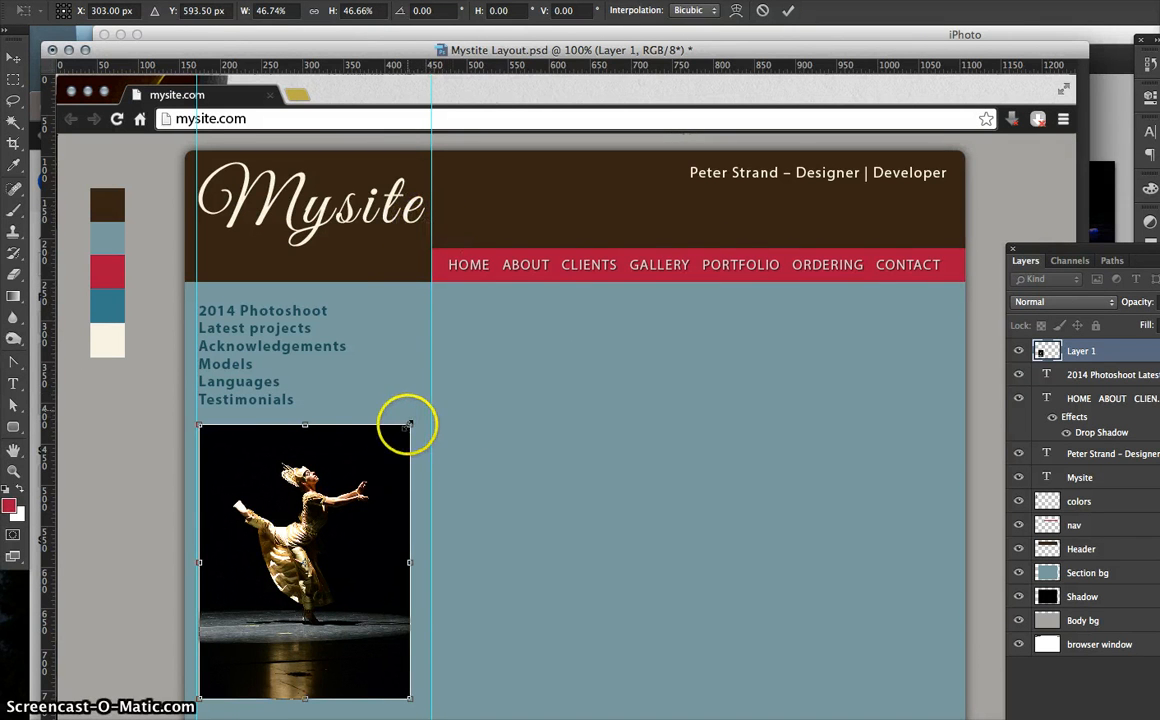
drag(410, 426, 416, 417)
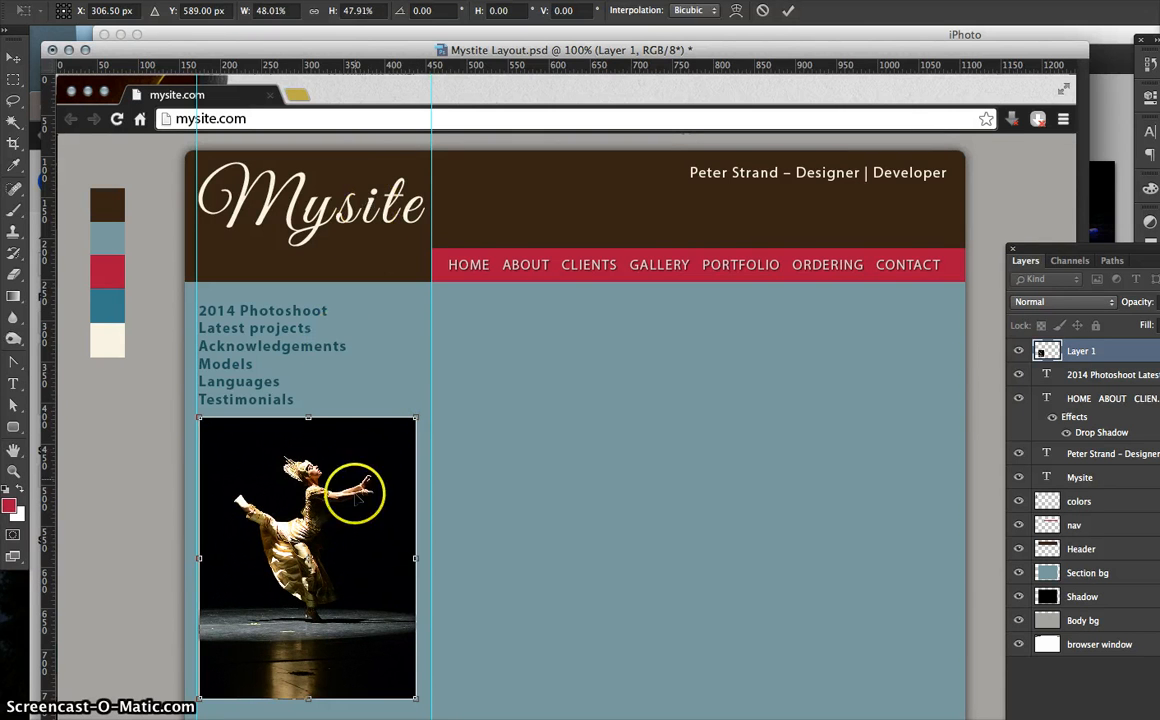
key(Return)
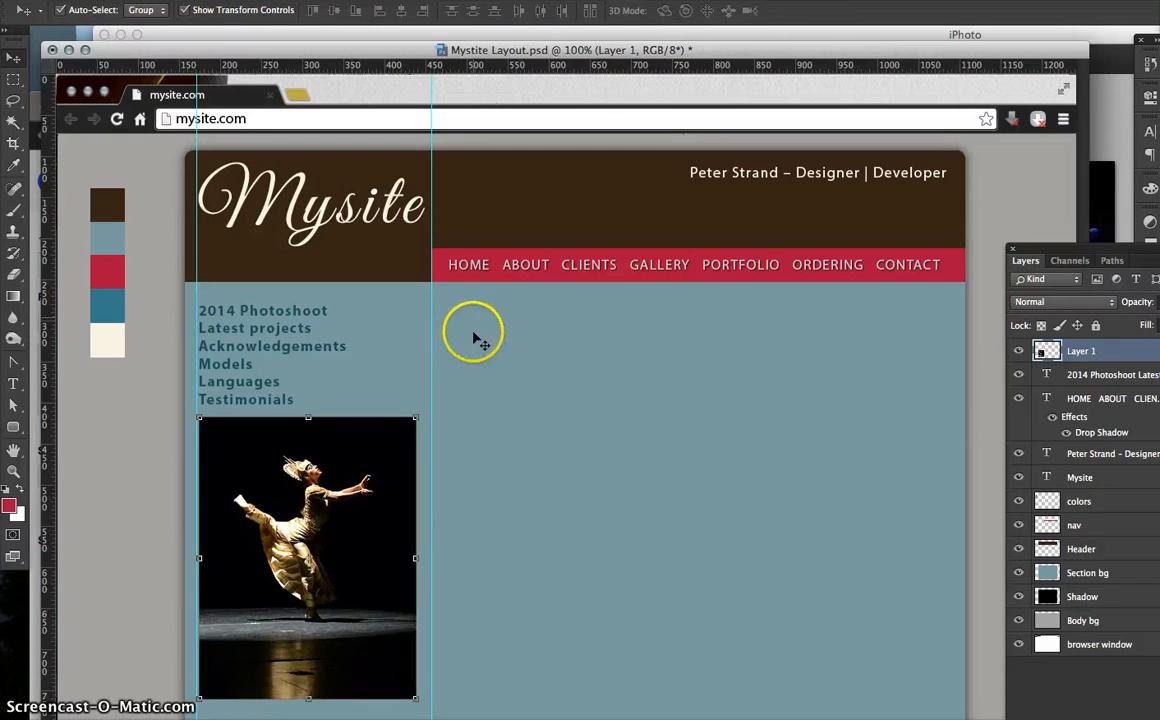
- Shrink the Mysite logo slightly
click(380, 228)
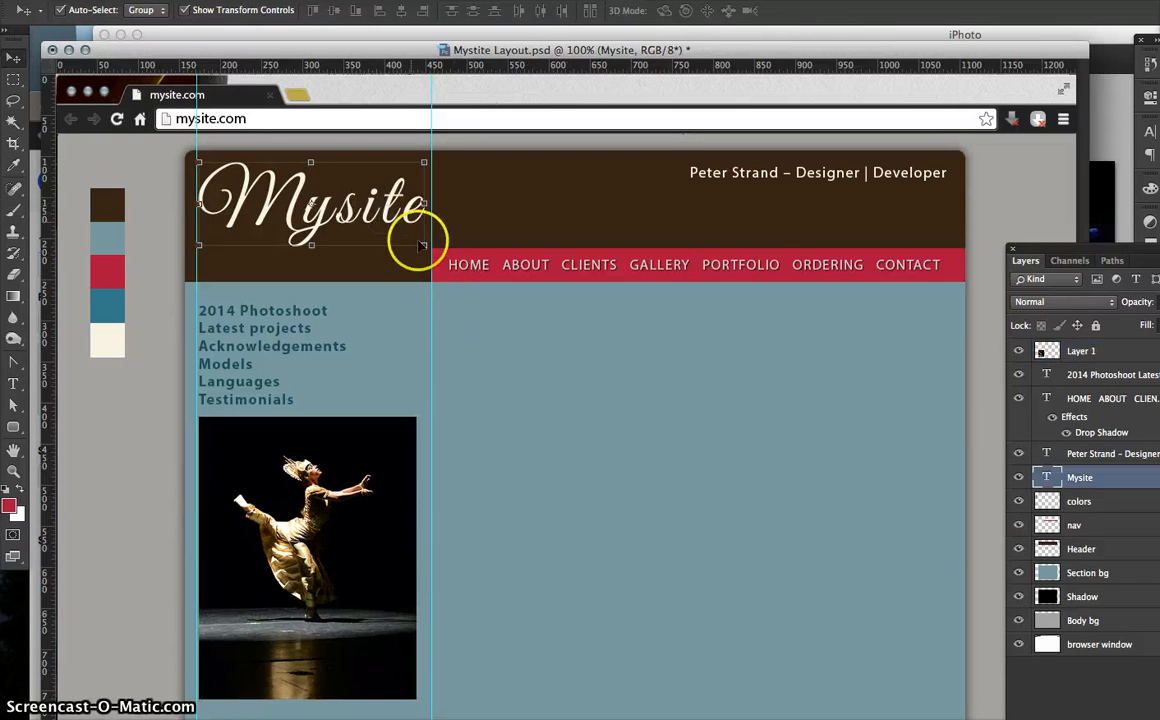
click(425, 245)
drag(425, 245, 416, 247)
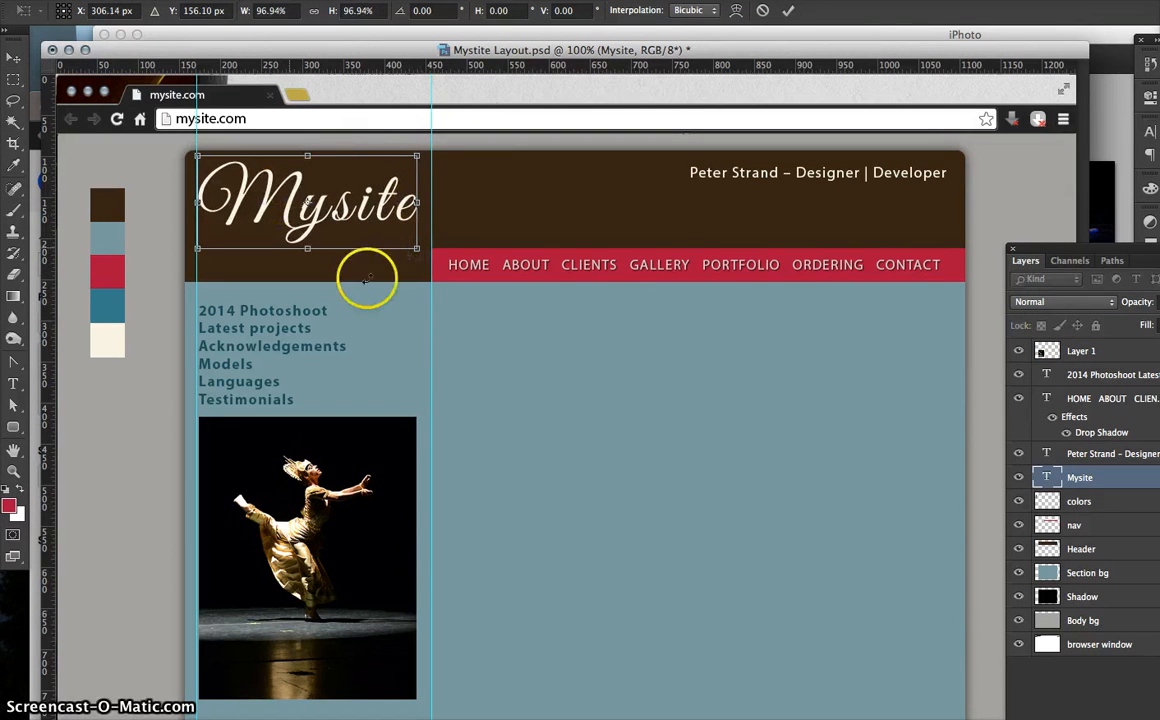
key(Return)
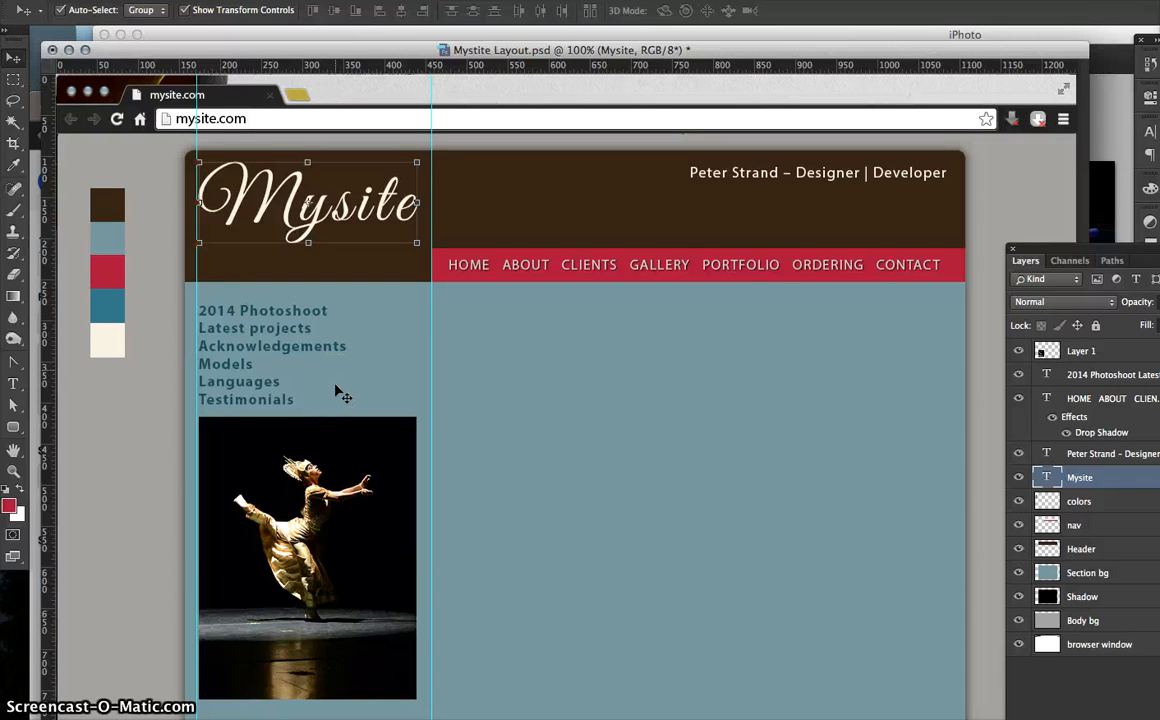
- Nudge the dancer photo down a few pixels beneath the Testimonials link
click(256, 463)
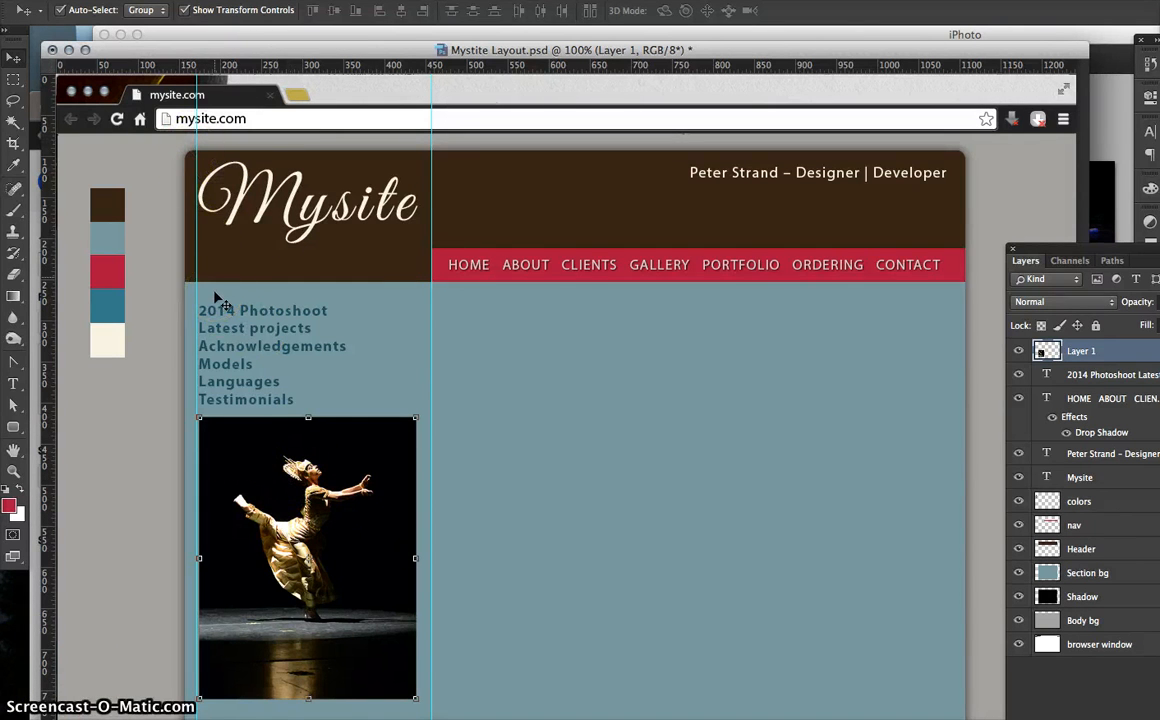
click(258, 461)
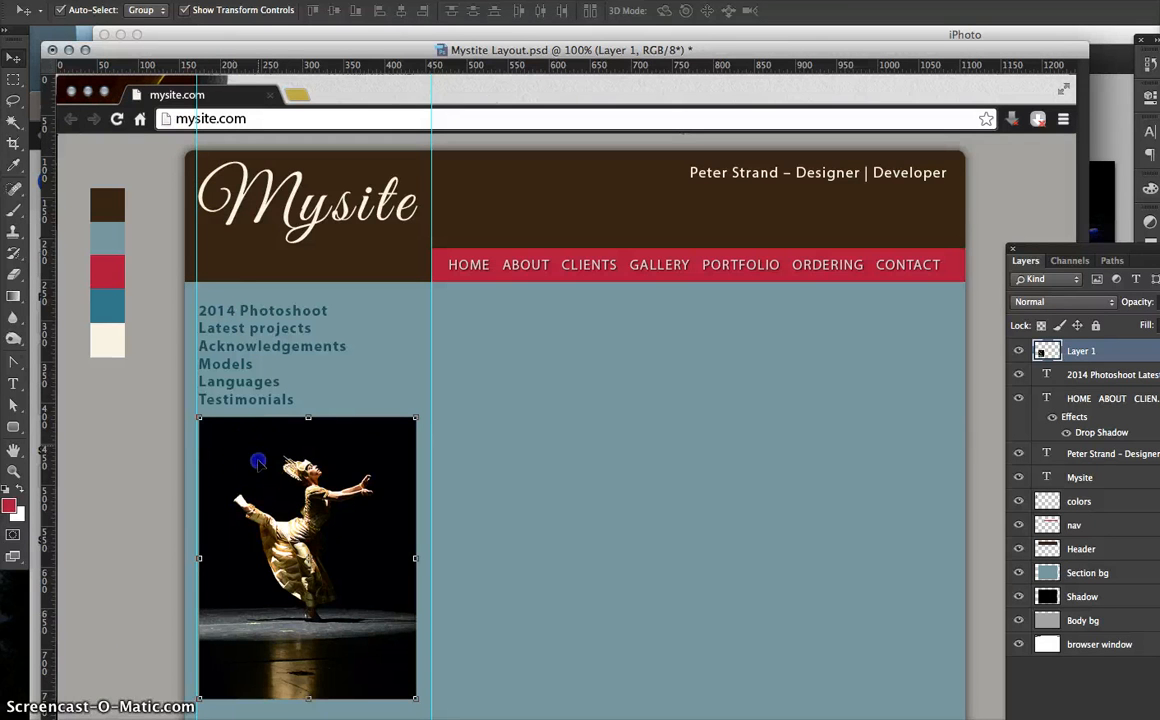
key(Down)
key(Down)
key(Down)
key(Down)
key(Down)
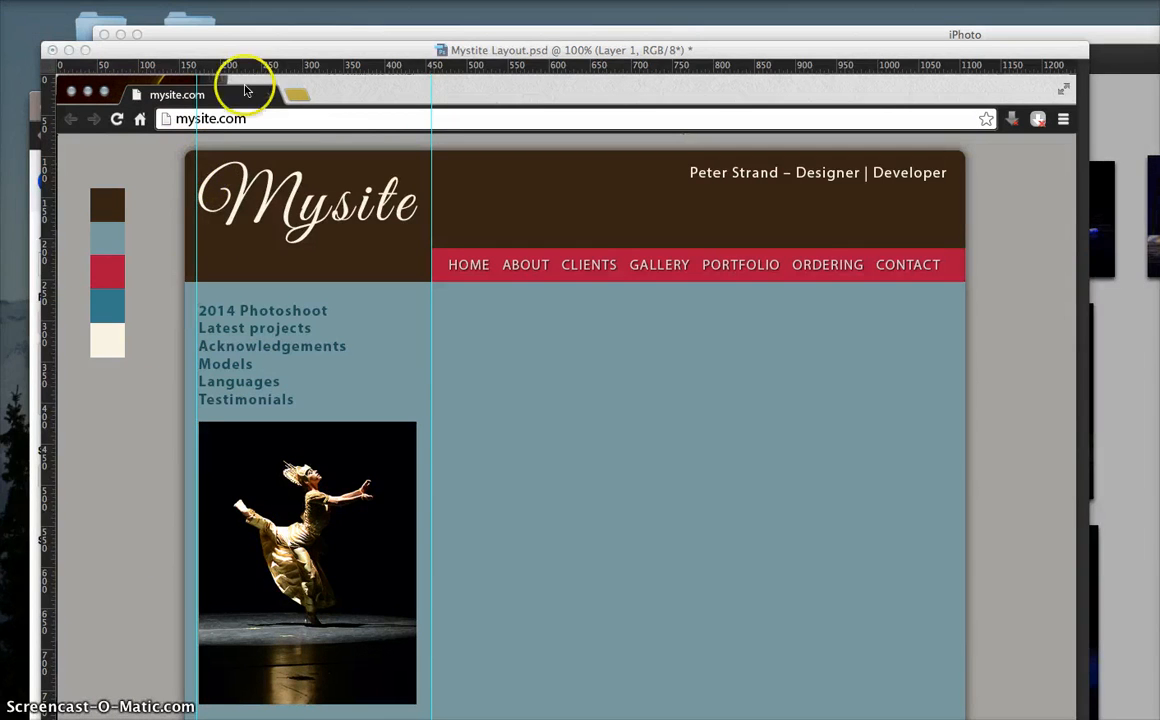
- Select the Rounded Rectangle tool set to Path mode
click(248, 66)
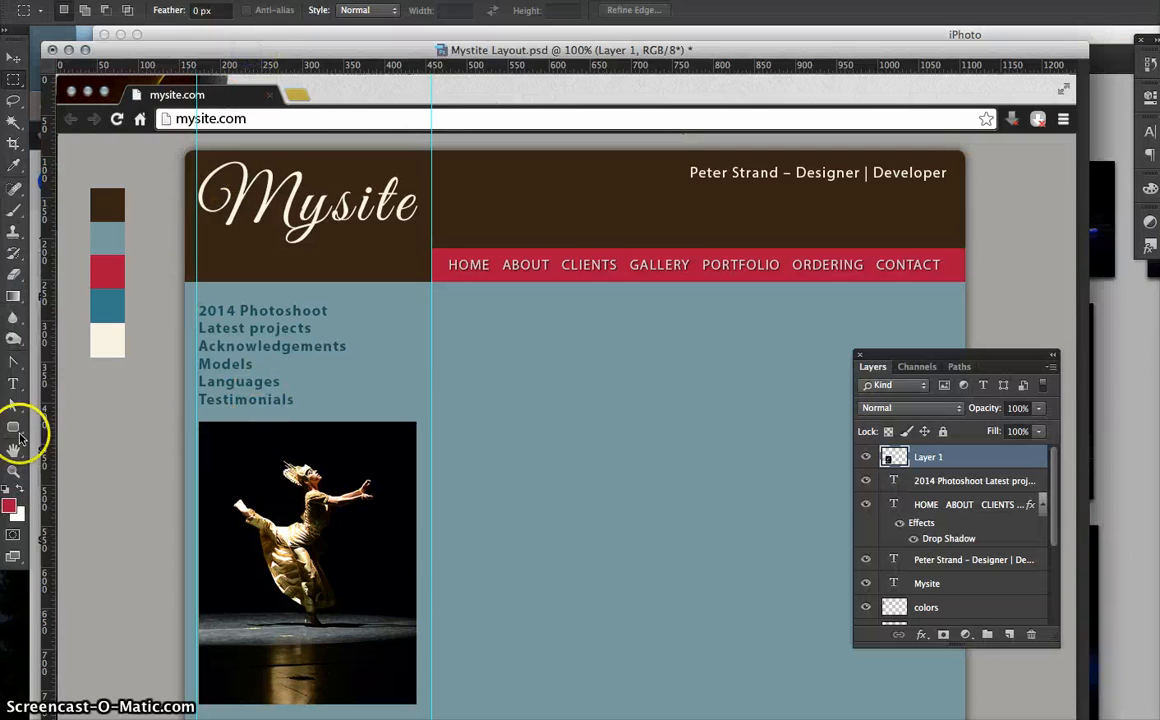
click(15, 430)
click(15, 430)
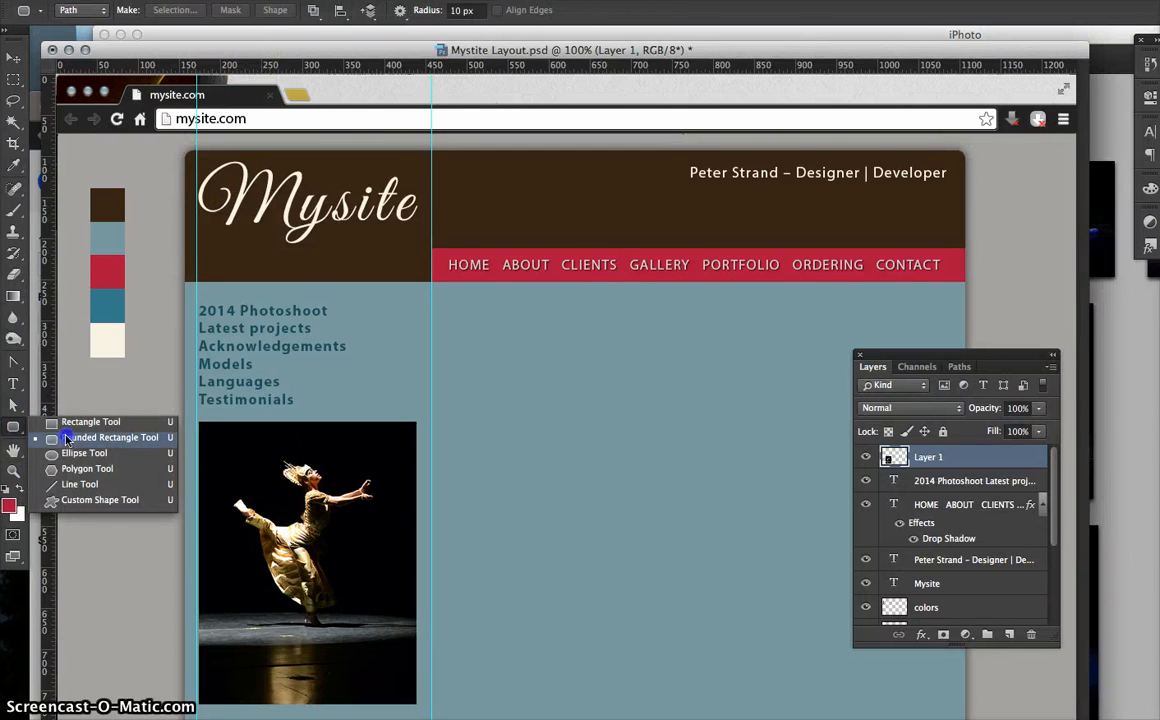
click(59, 438)
click(82, 10)
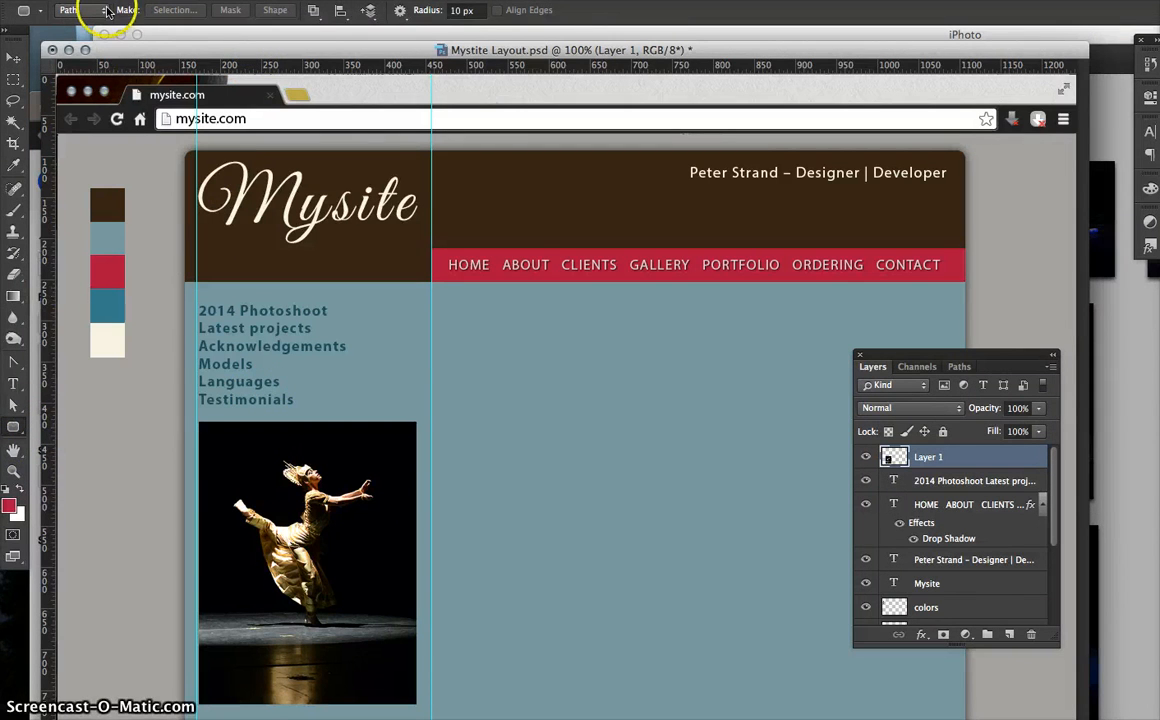
click(80, 25)
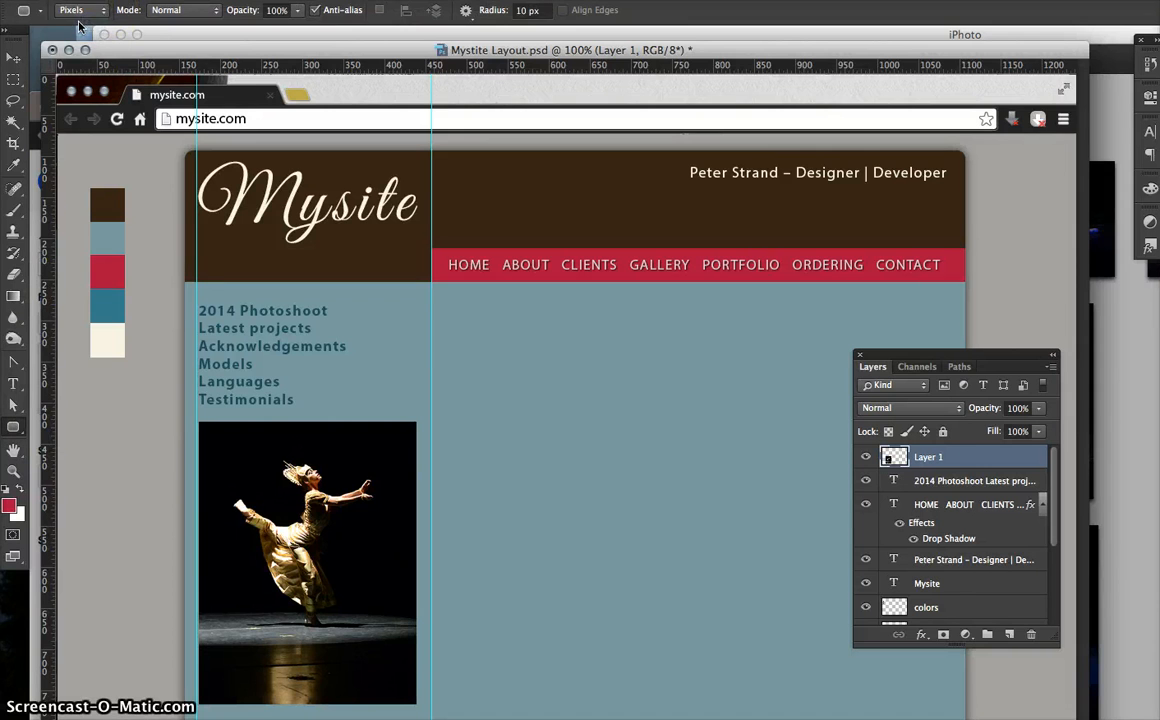
click(82, 10)
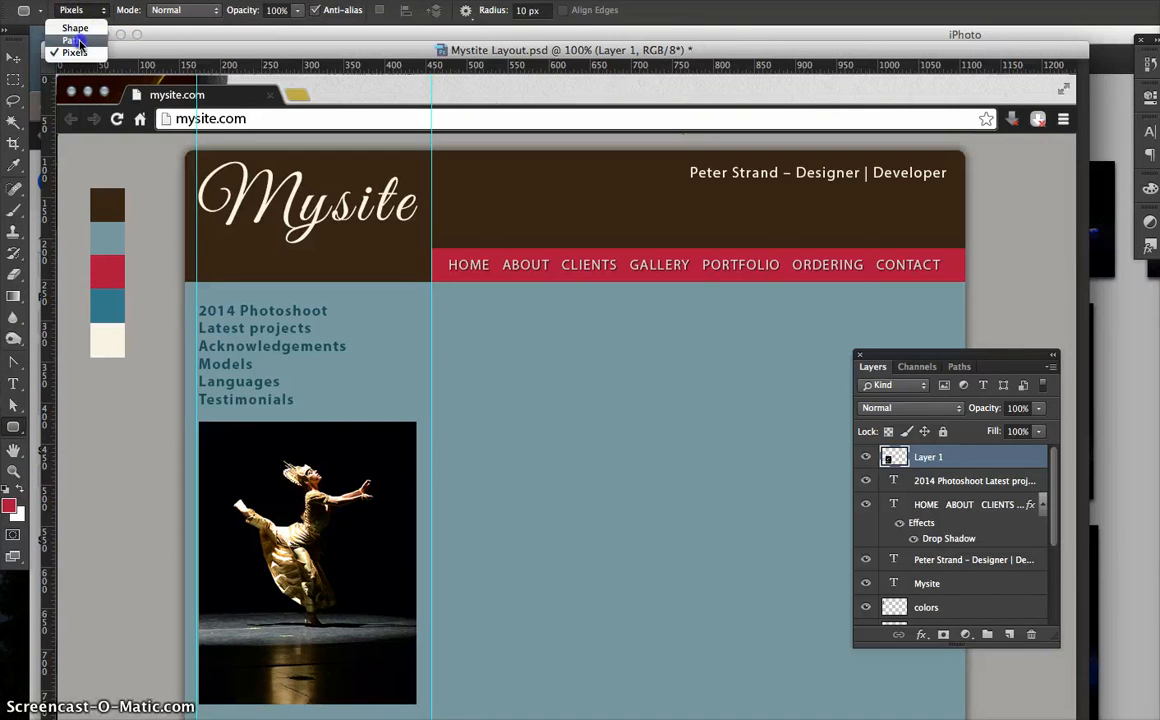
click(79, 44)
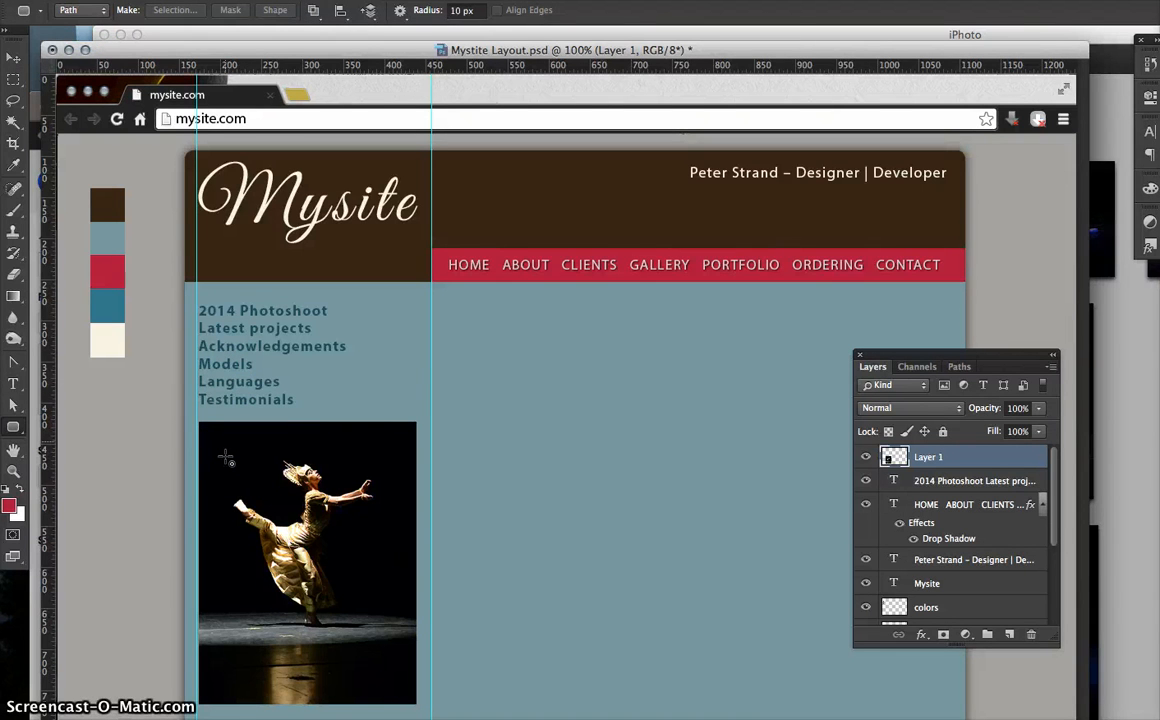
- Draw a 263 × 335 px rounded-rectangle path with 10 px corners over the photo
click(206, 424)
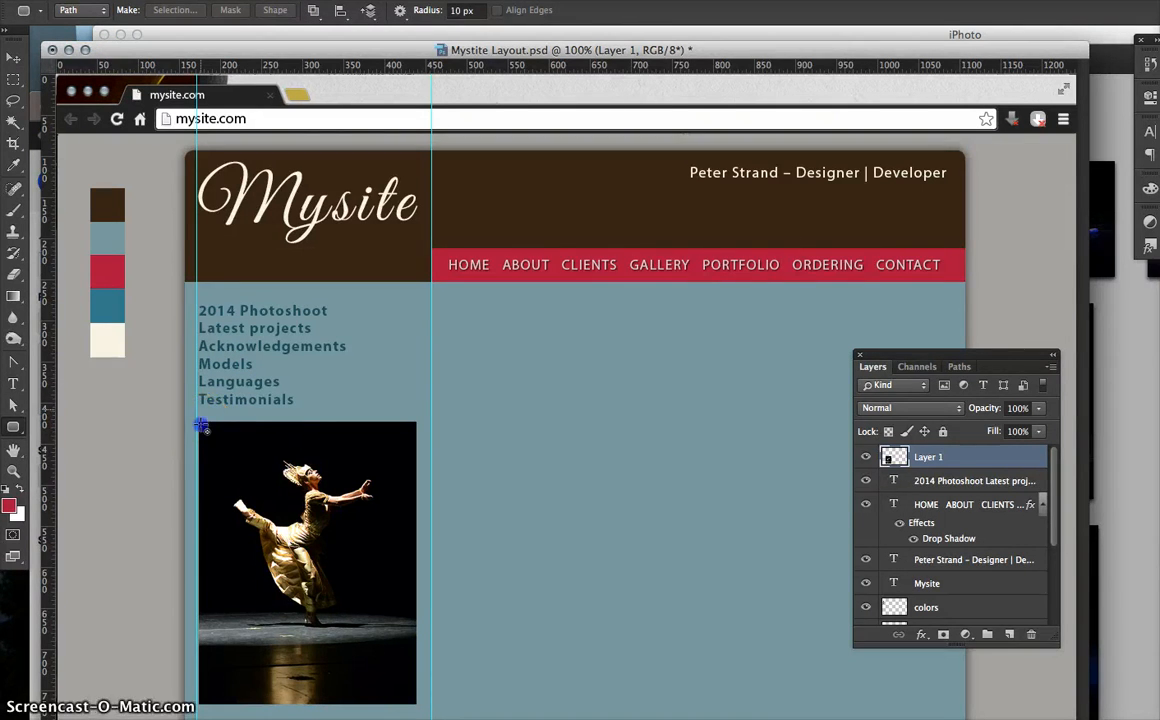
drag(204, 425, 412, 698)
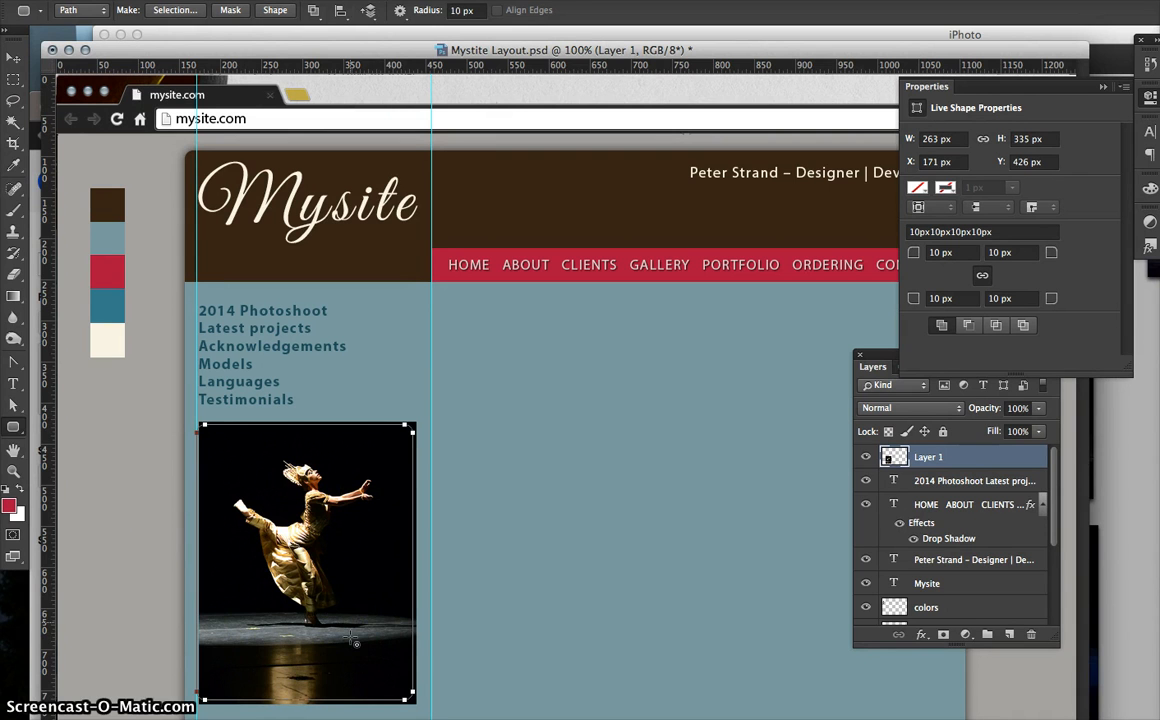
click(888, 355)
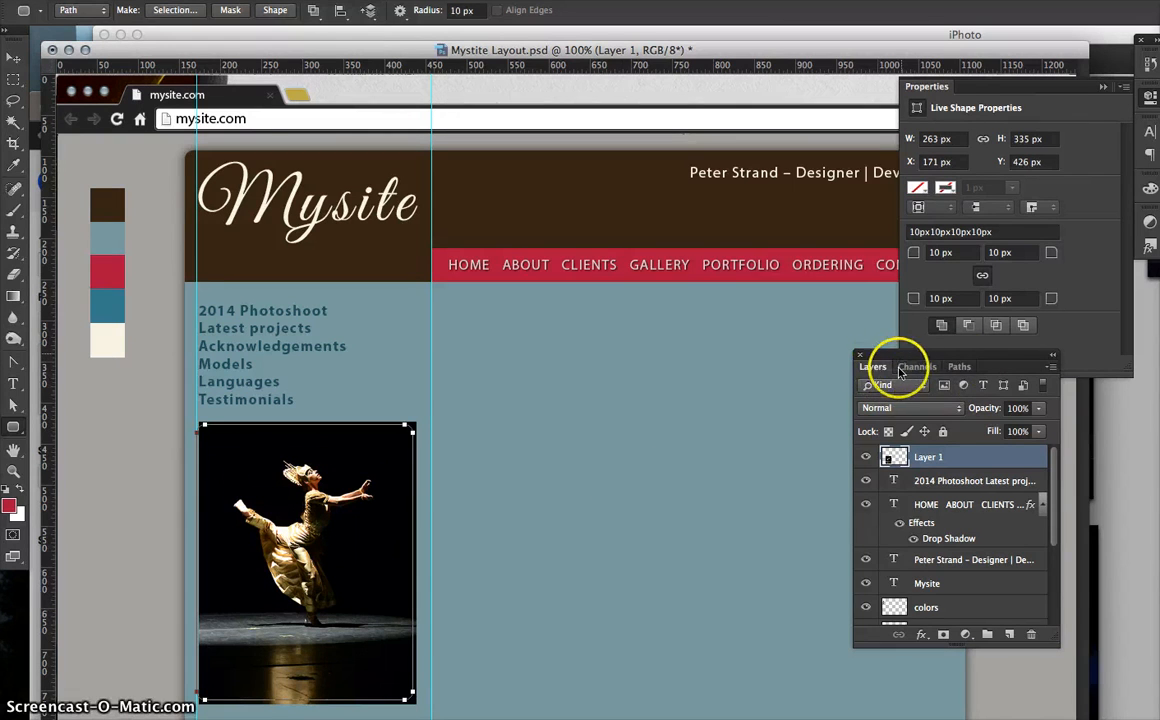
- Load the rounded work path as a selection from the Paths panel
click(960, 368)
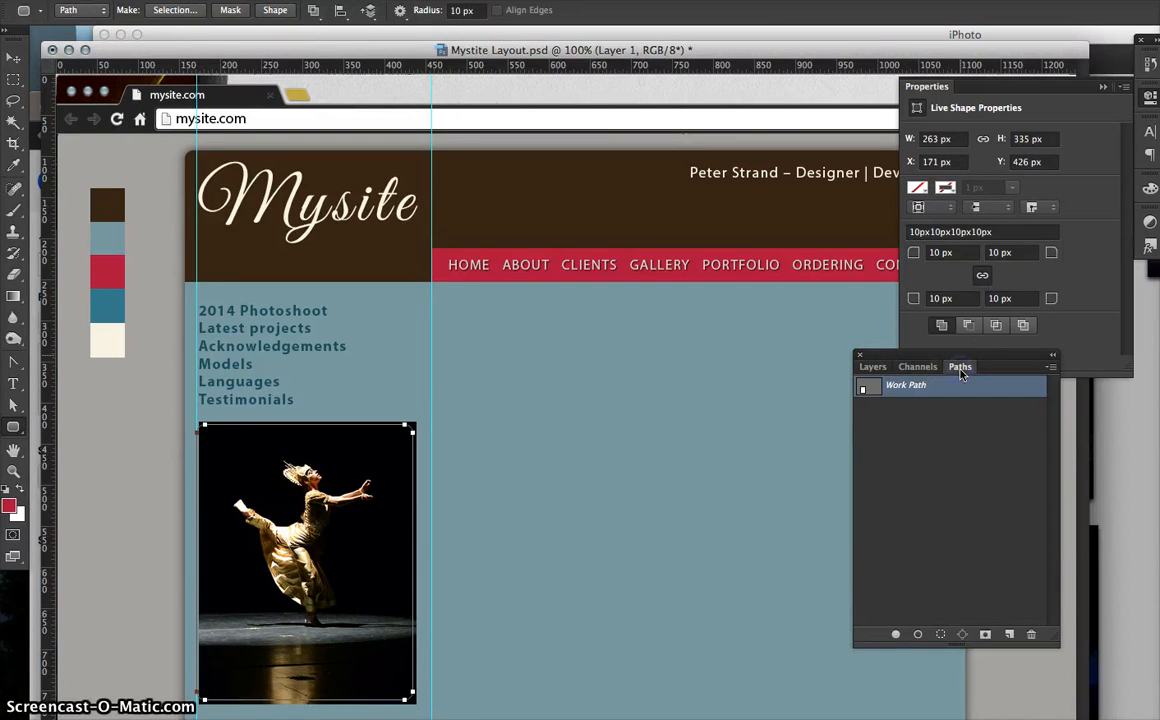
click(941, 634)
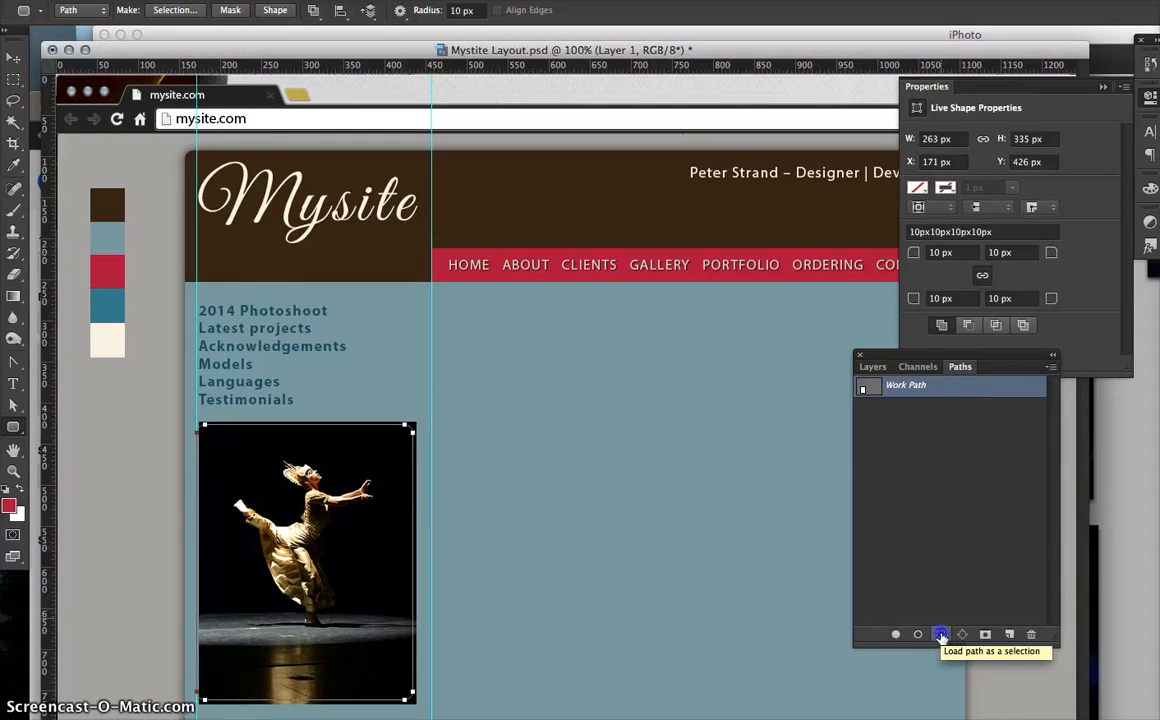
click(941, 634)
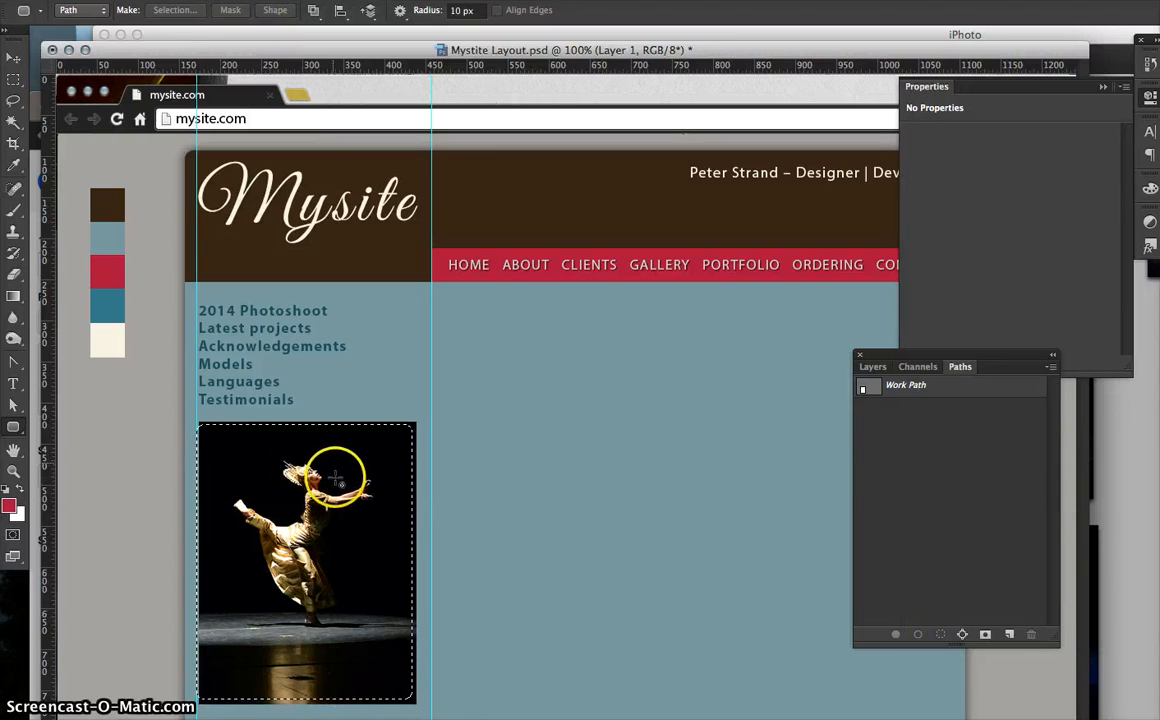
click(13, 80)
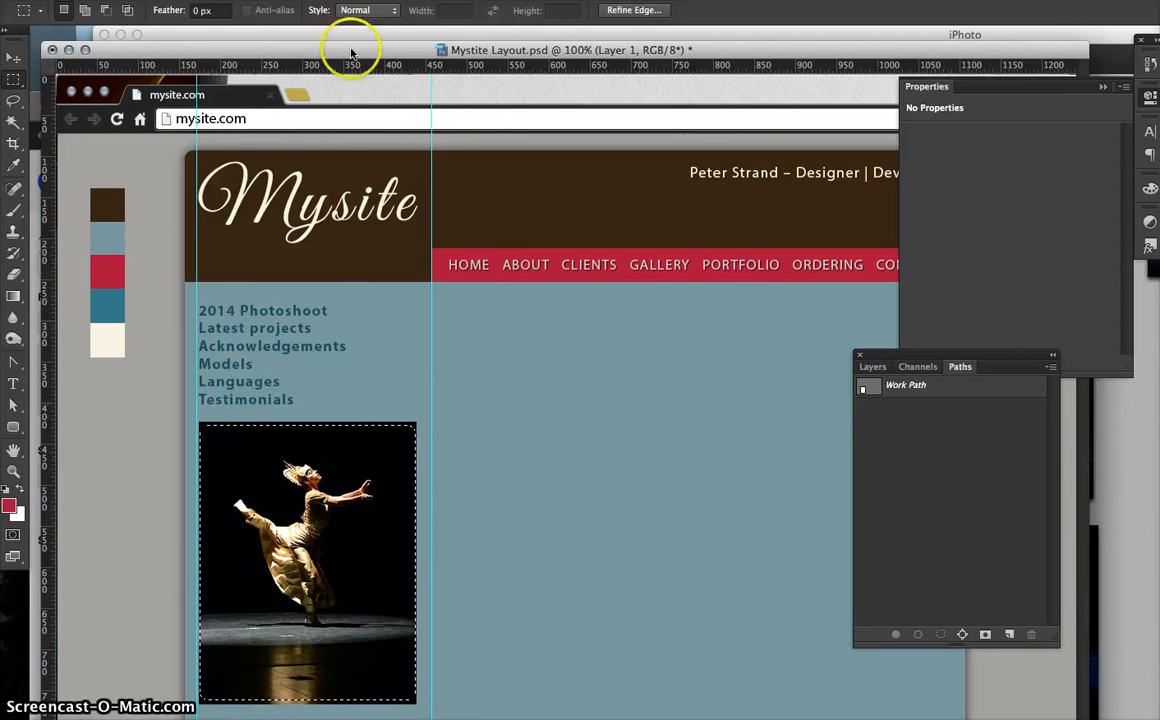
- Invert the selection, delete the photo's corners outside it, and deselect
click(340, 1)
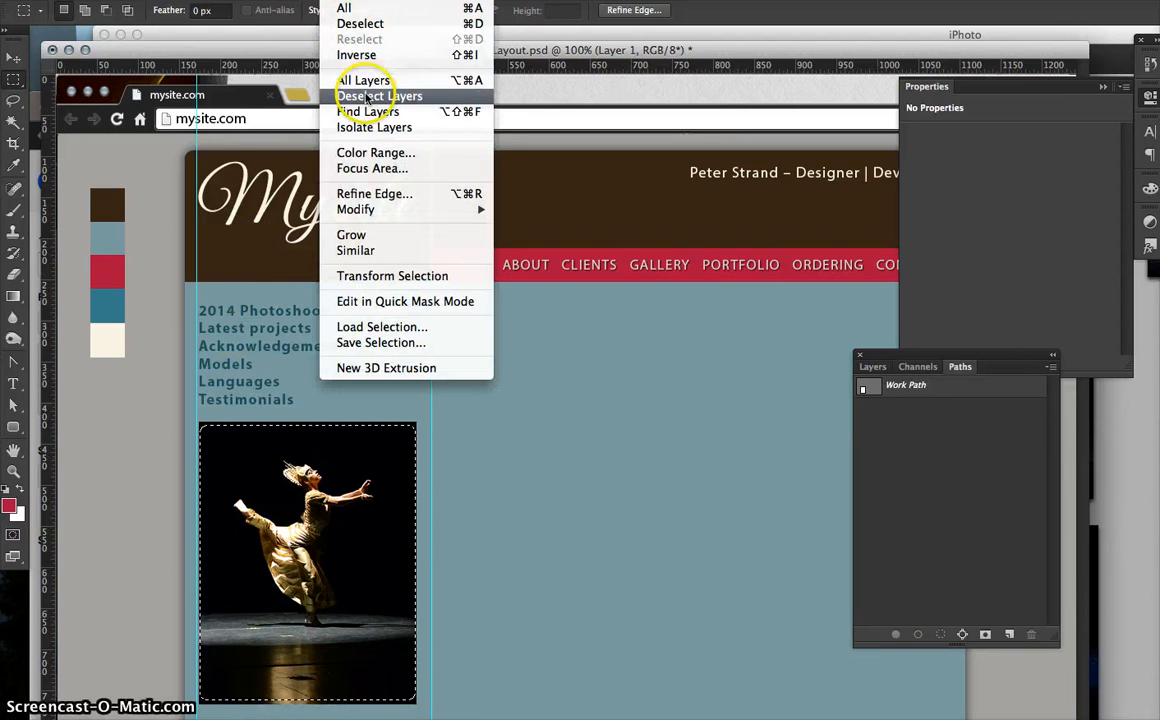
click(358, 56)
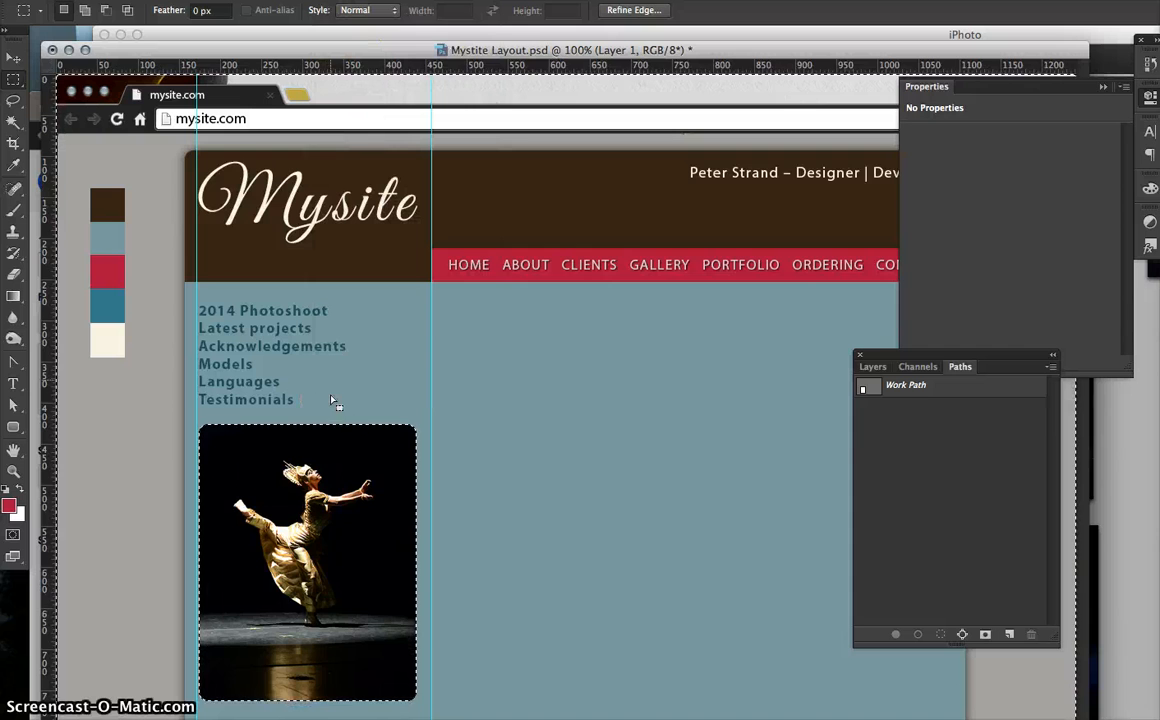
key(Delete)
key(super+d)
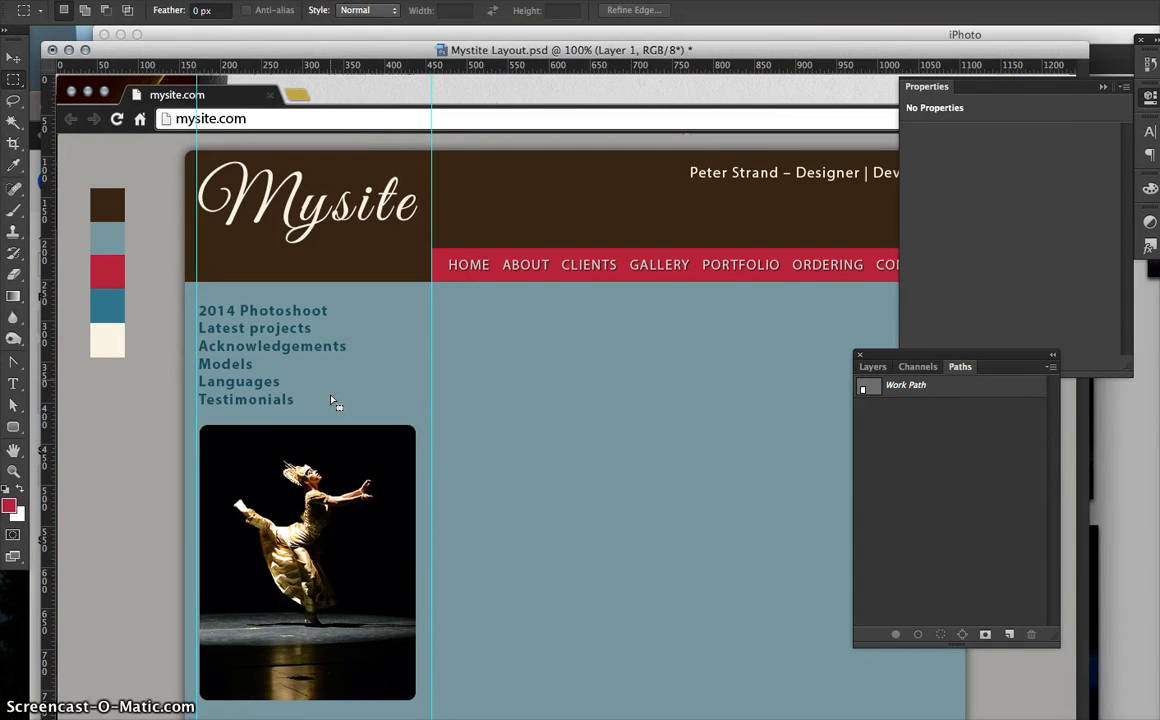
click(254, 558)
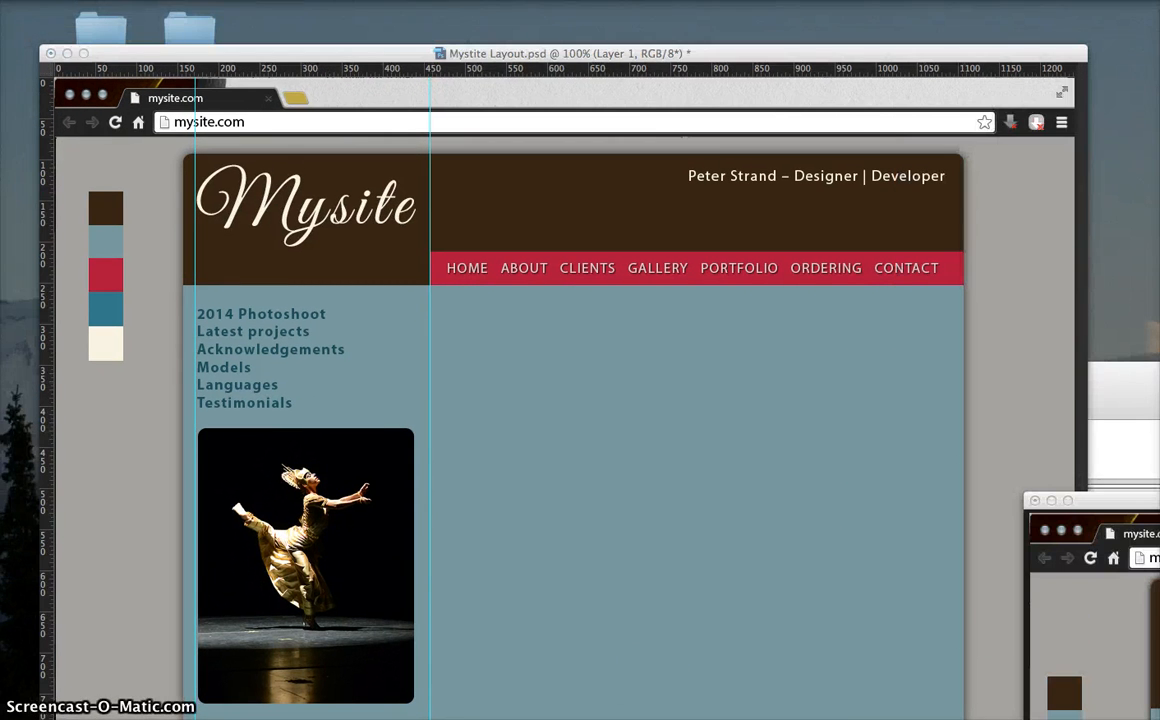
key(Tab)
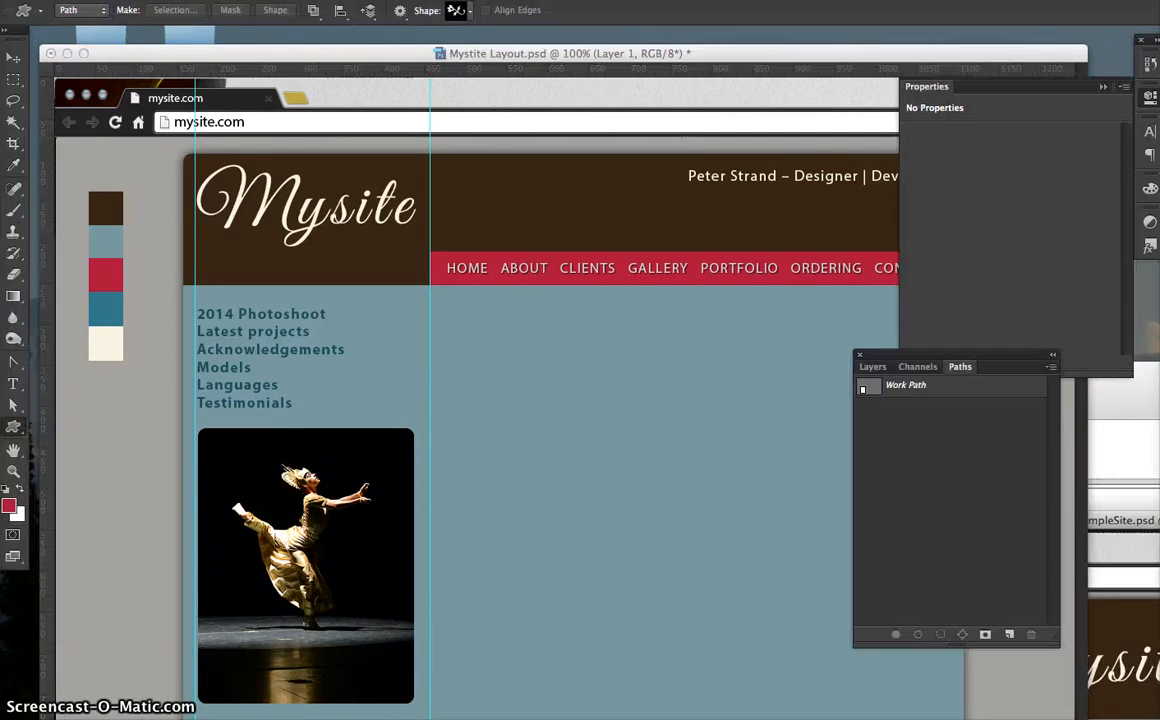
drag(1159, 460, 920, 32)
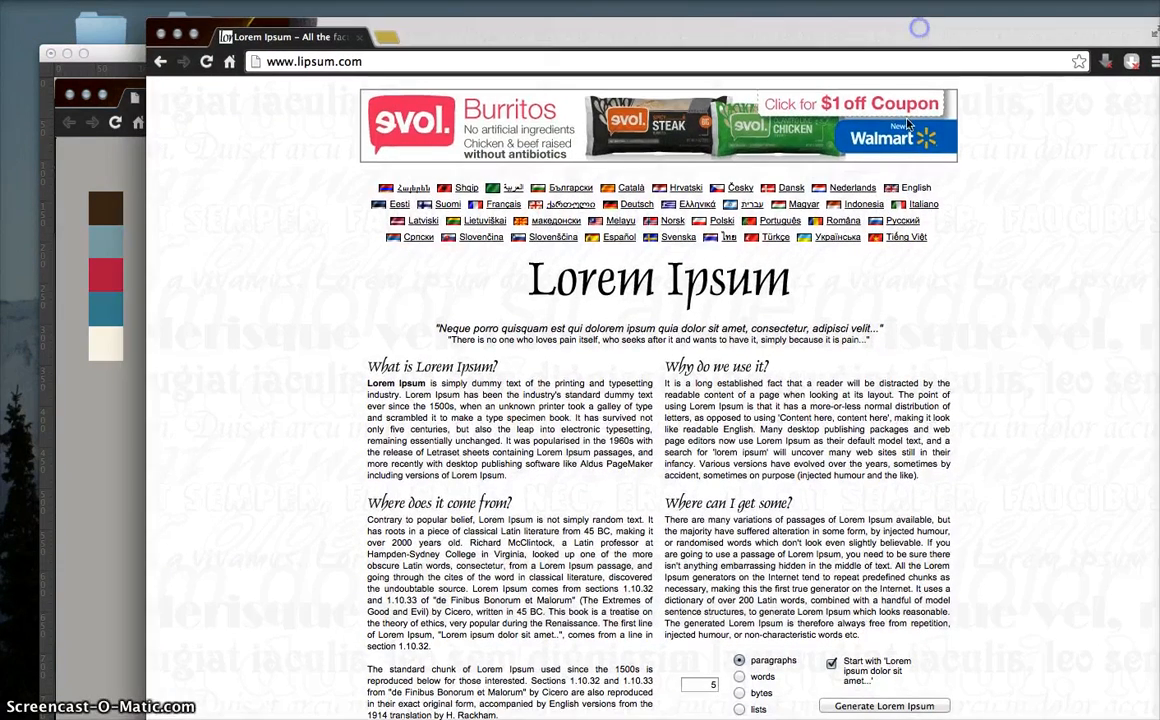
drag(838, 475, 701, 394)
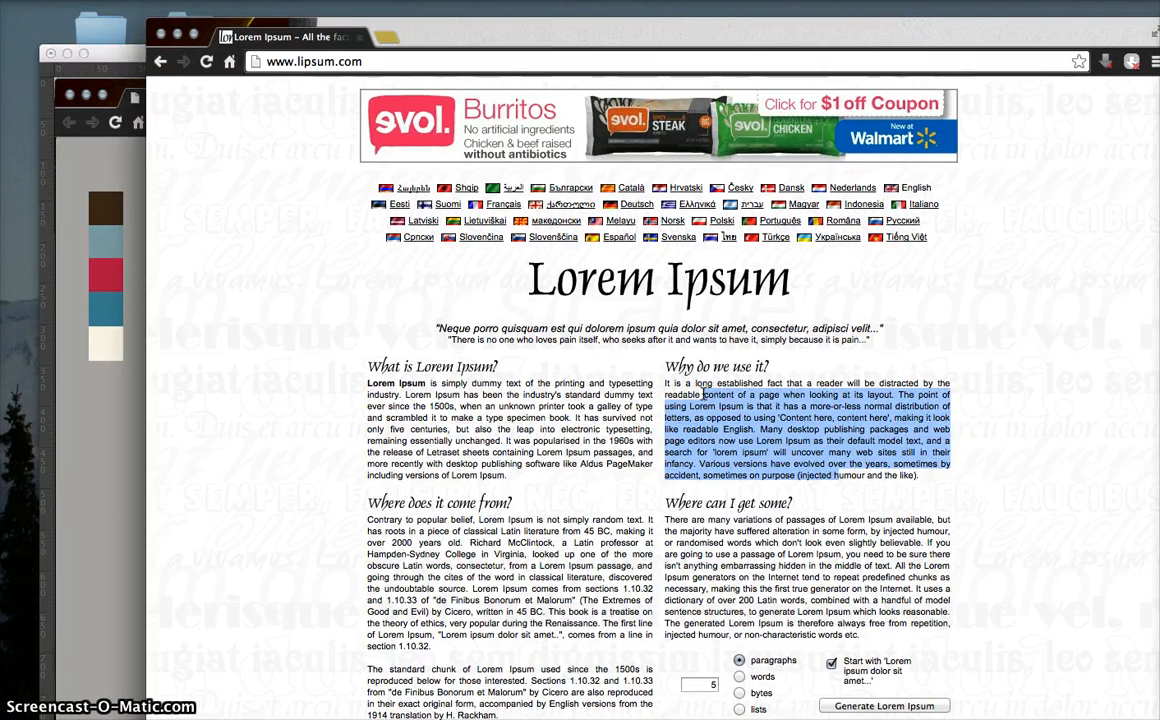
click(678, 419)
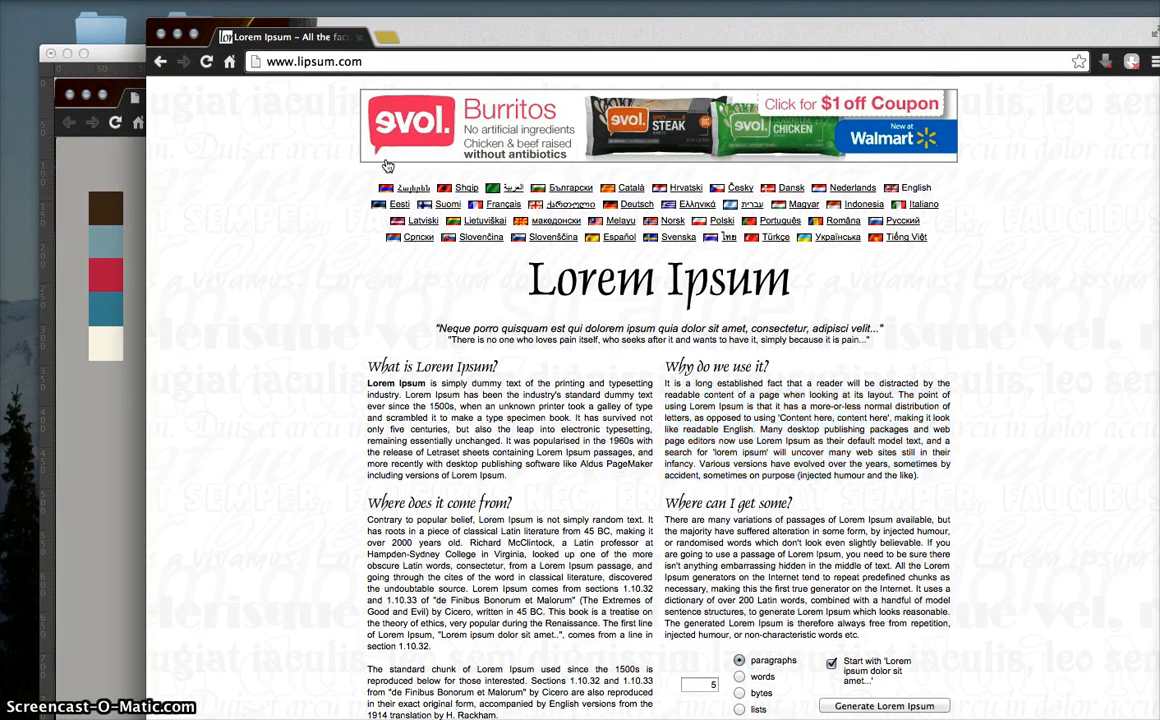
drag(474, 28, 1159, 325)
drag(1159, 533, 490, 116)
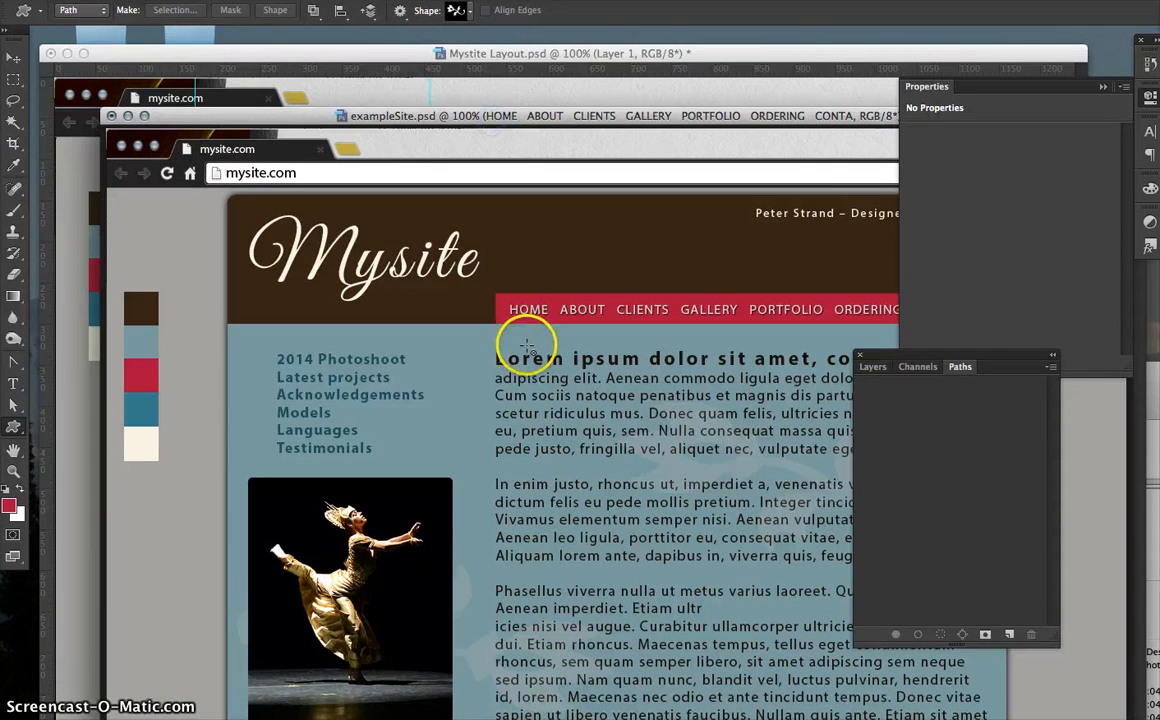
- Select all the Lorem ipsum body text in exampleSite.psd, then return to Mystite Layout.psd
click(13, 381)
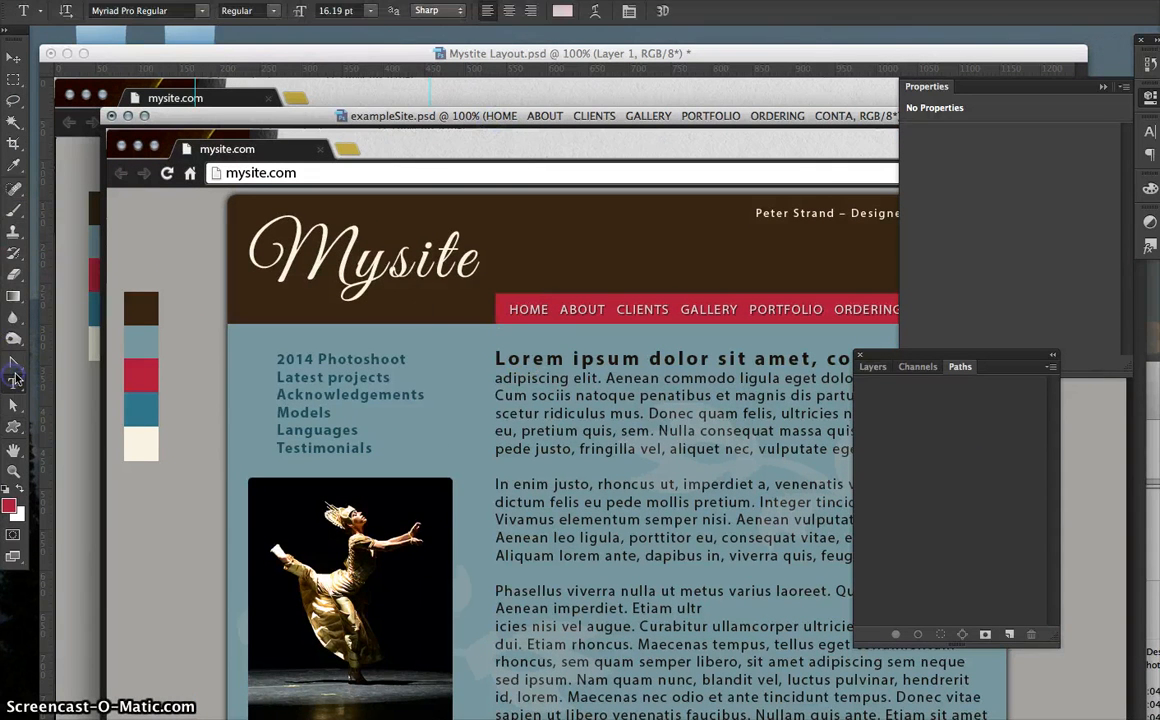
click(496, 358)
drag(496, 358, 780, 719)
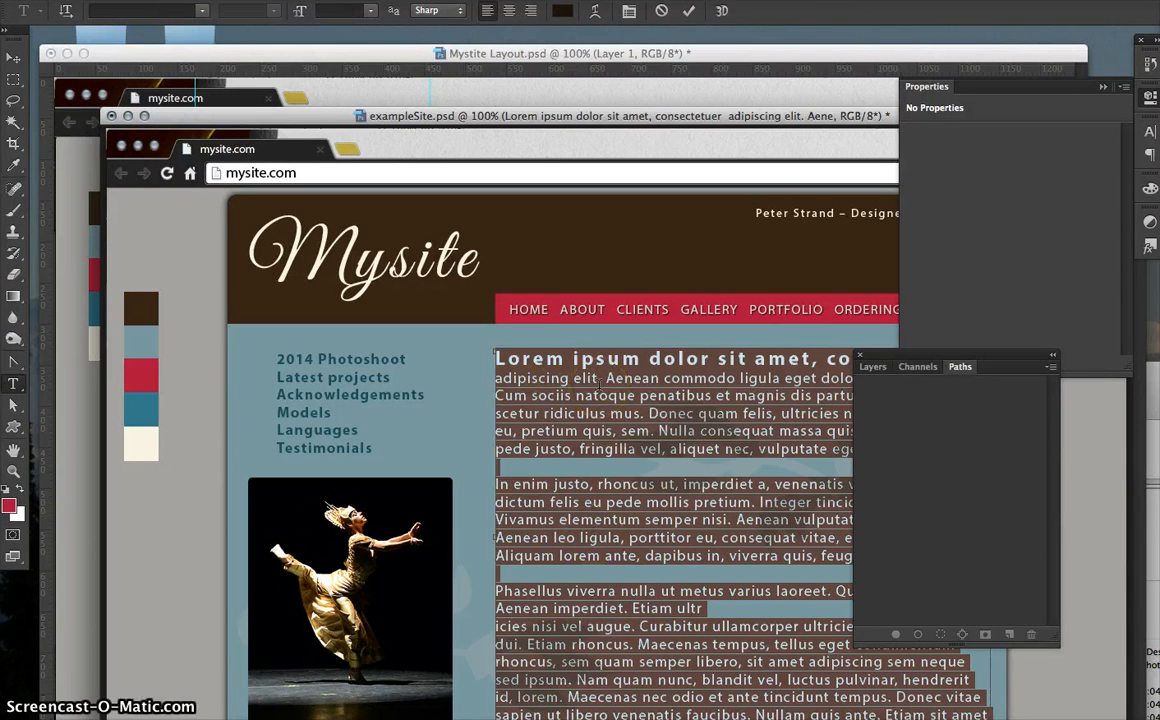
click(130, 102)
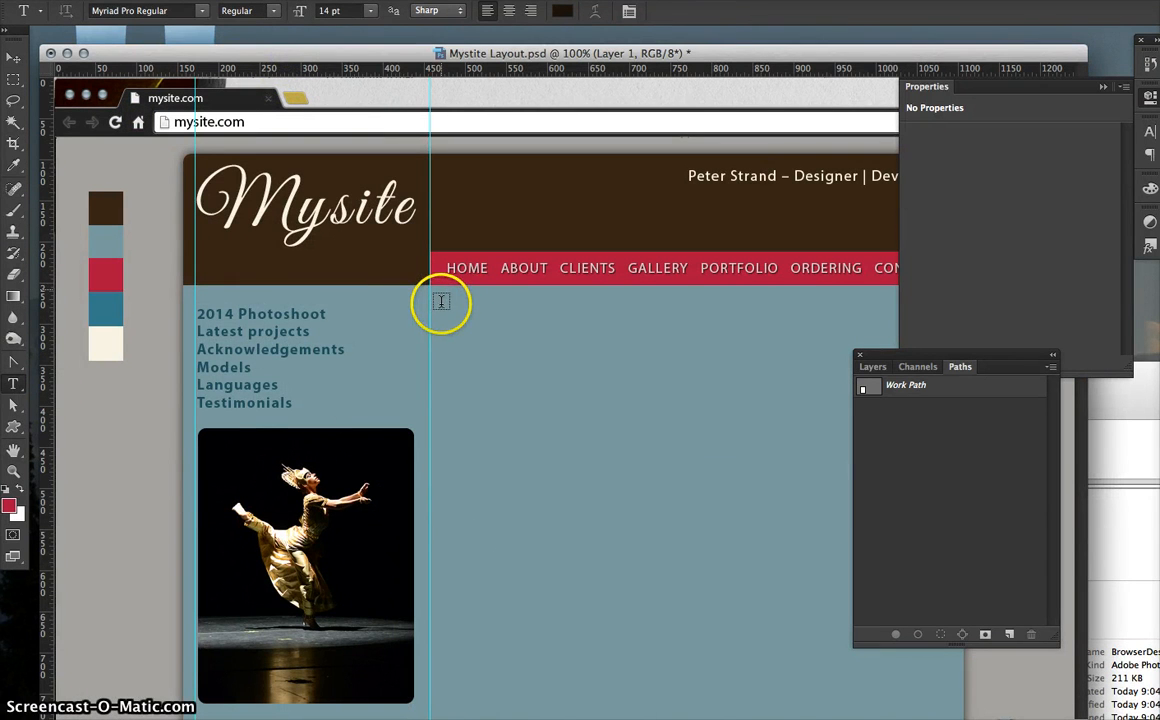
- Draw a text box in the main content area and paste the Lorem ipsum body text into it
drag(441, 301, 940, 689)
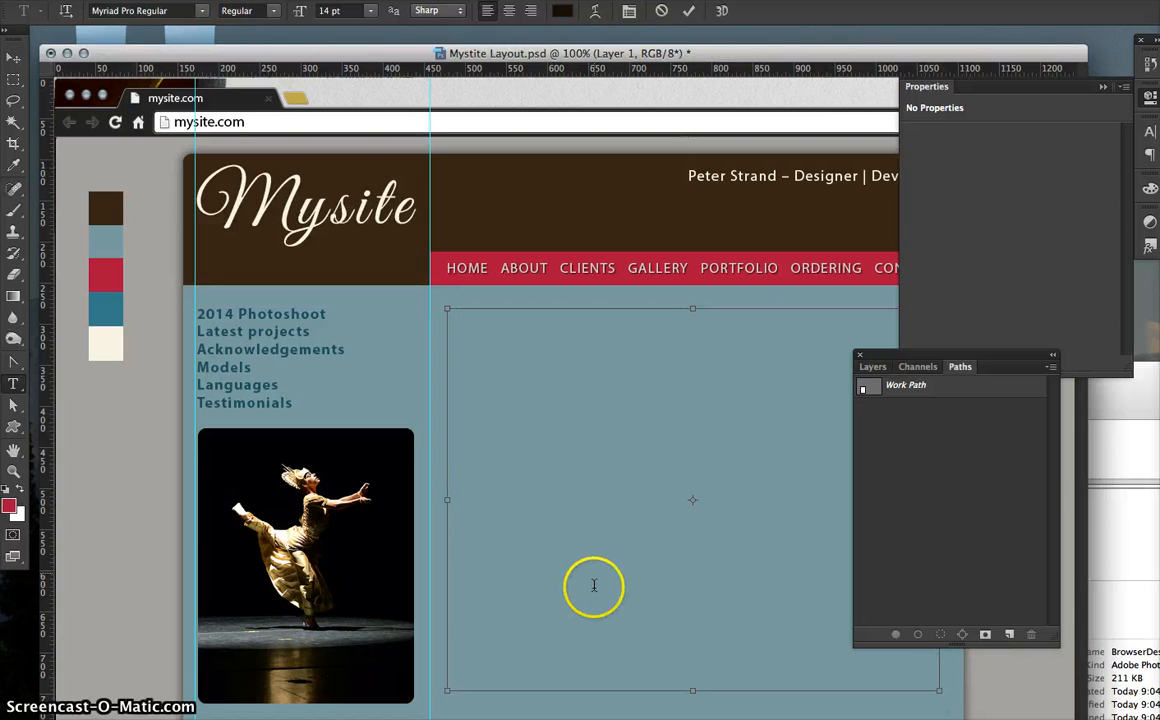
key(super+v)
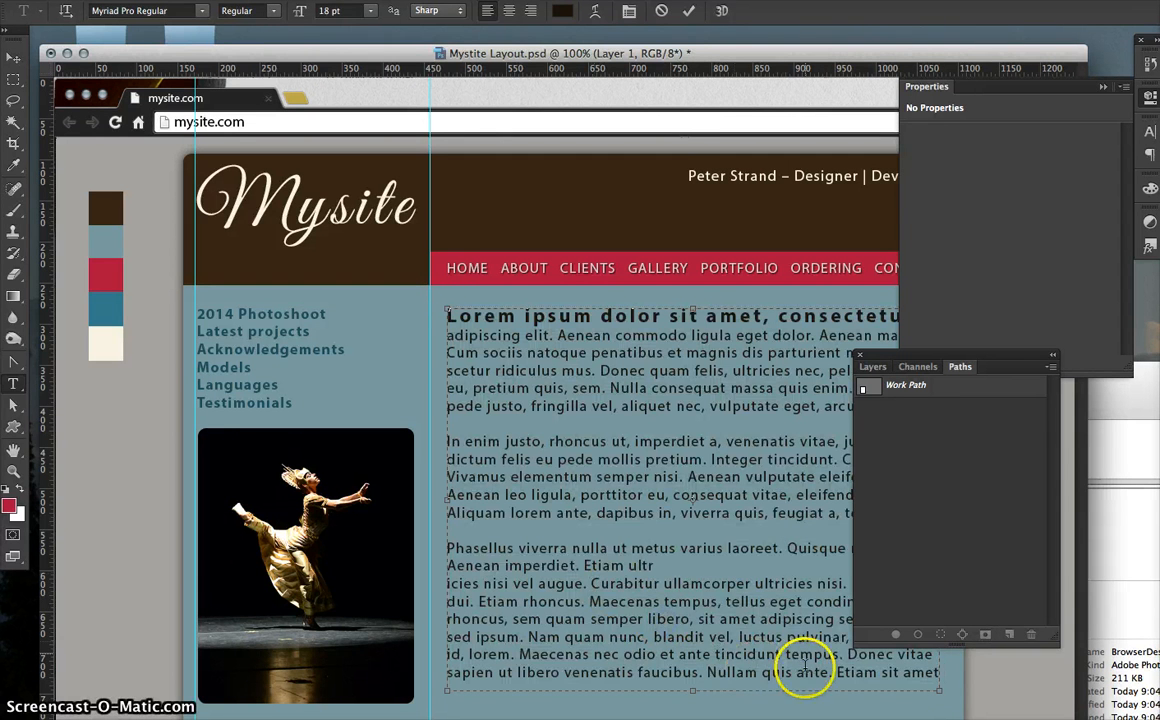
drag(806, 672, 650, 524)
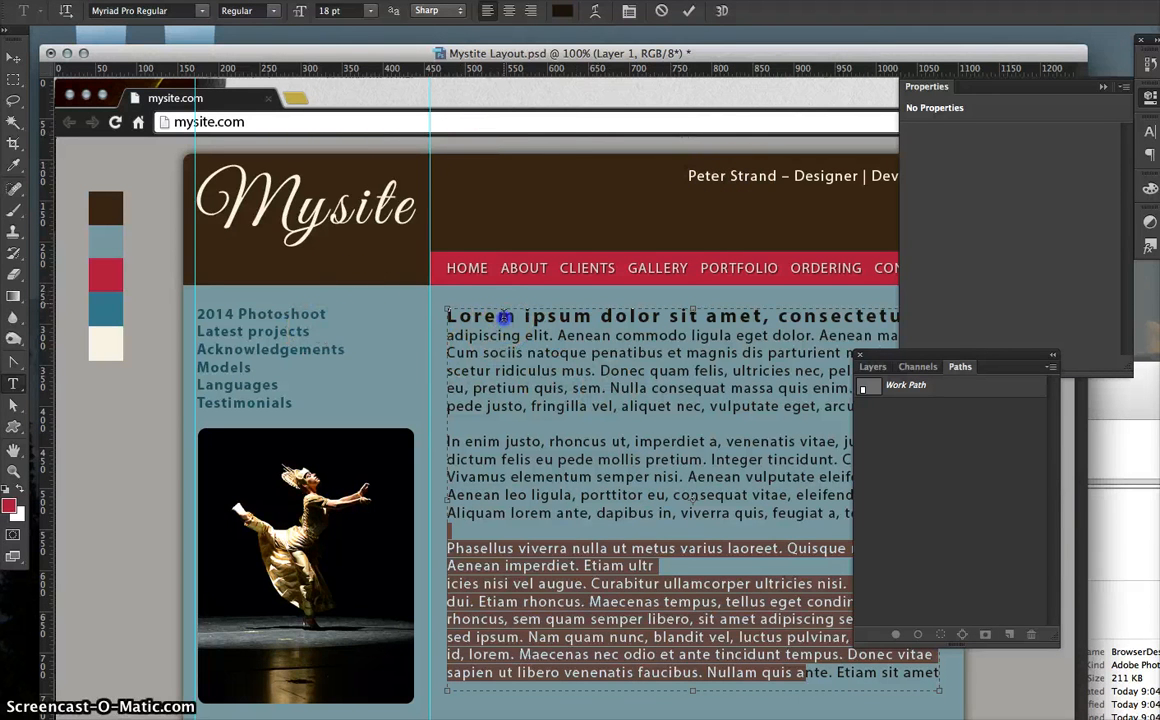
- Collapse Properties, dock the Layers panel at the right edge, and select the Lorem ipsum heading line
click(505, 315)
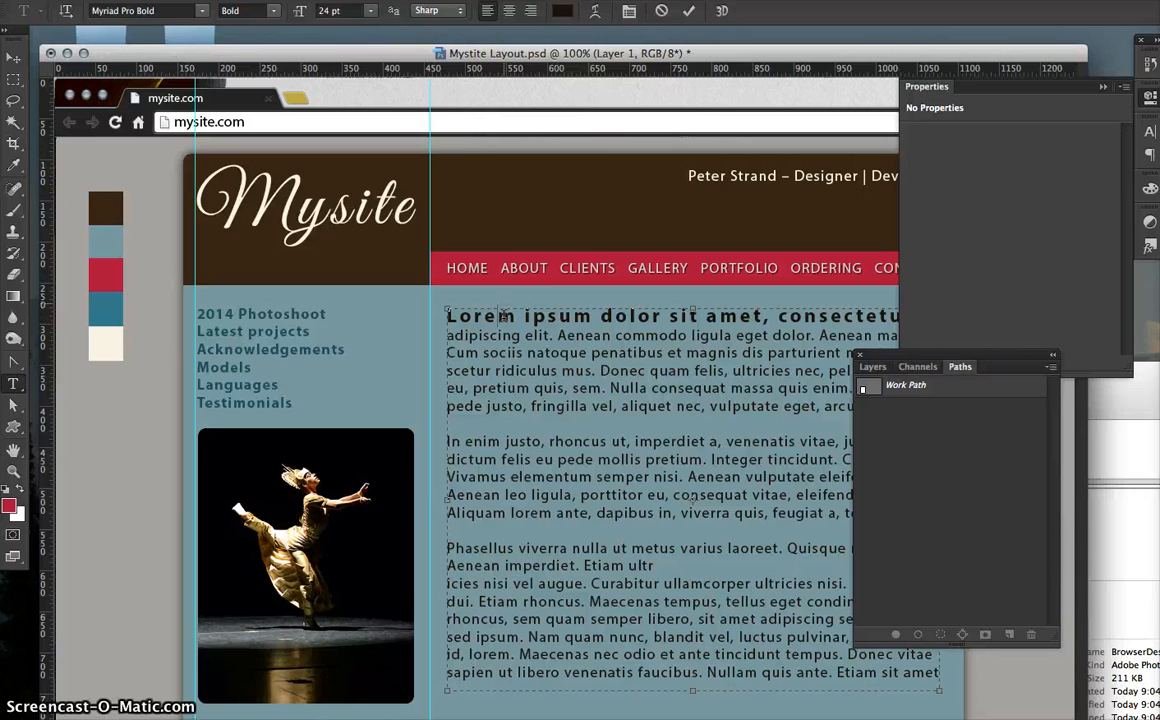
drag(763, 316, 449, 316)
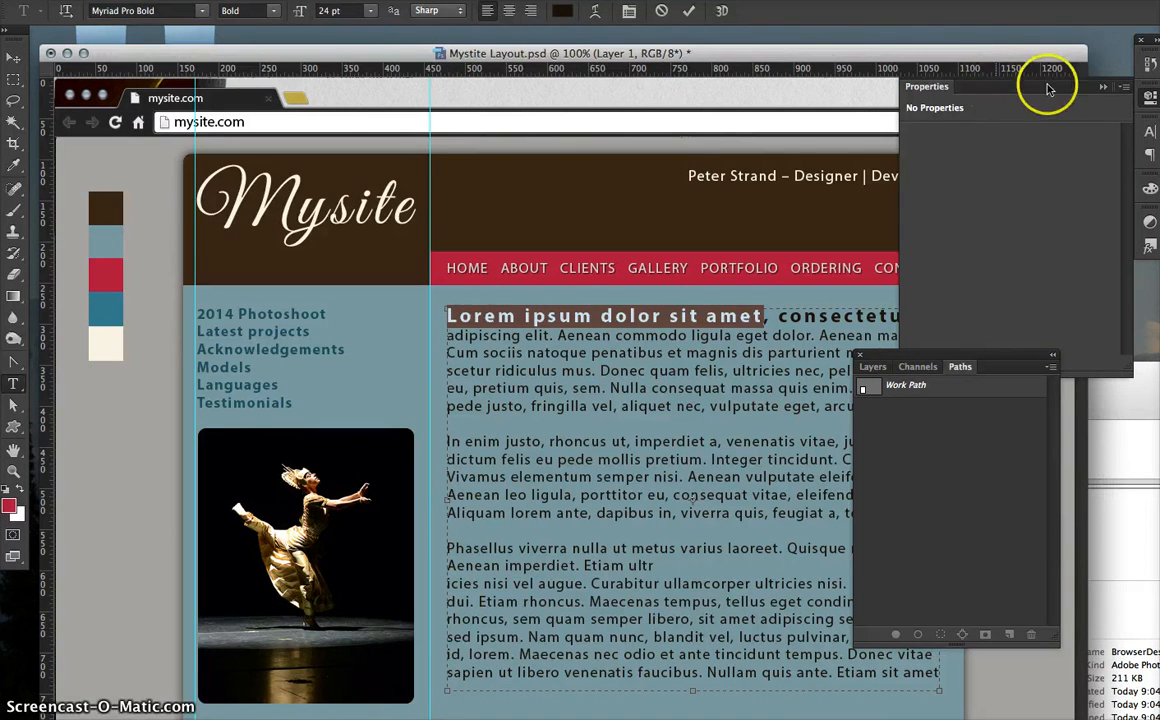
click(1104, 88)
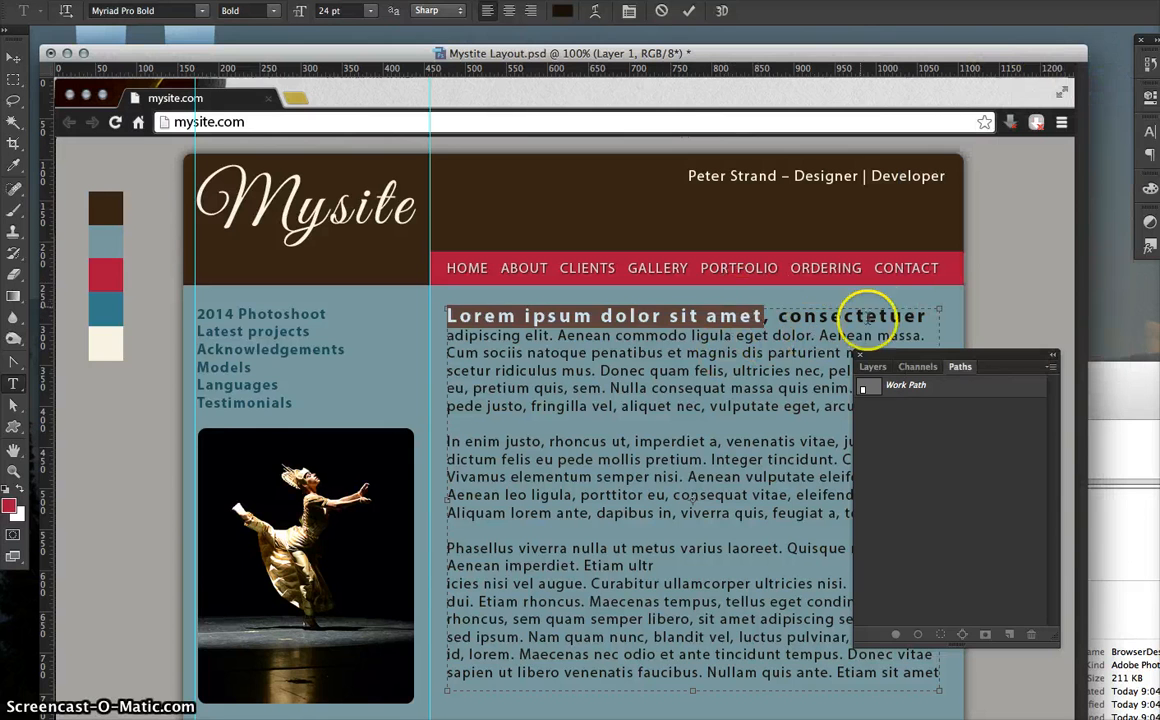
drag(878, 314, 735, 307)
click(872, 367)
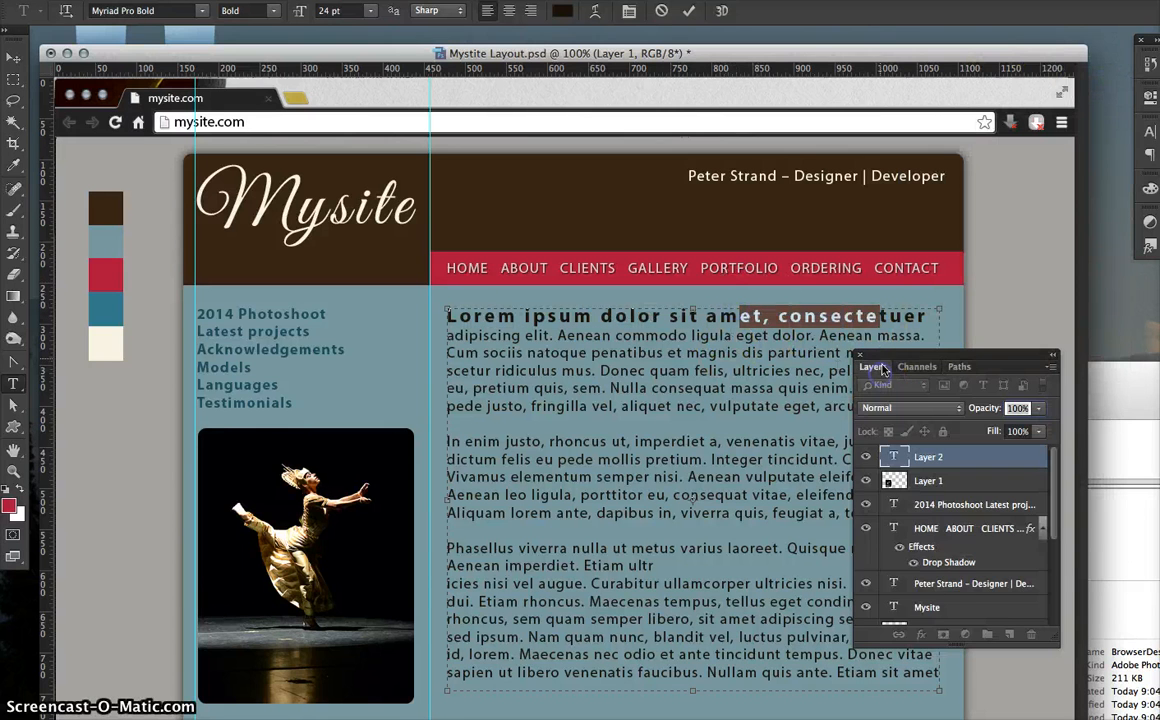
drag(893, 357, 1080, 356)
click(823, 317)
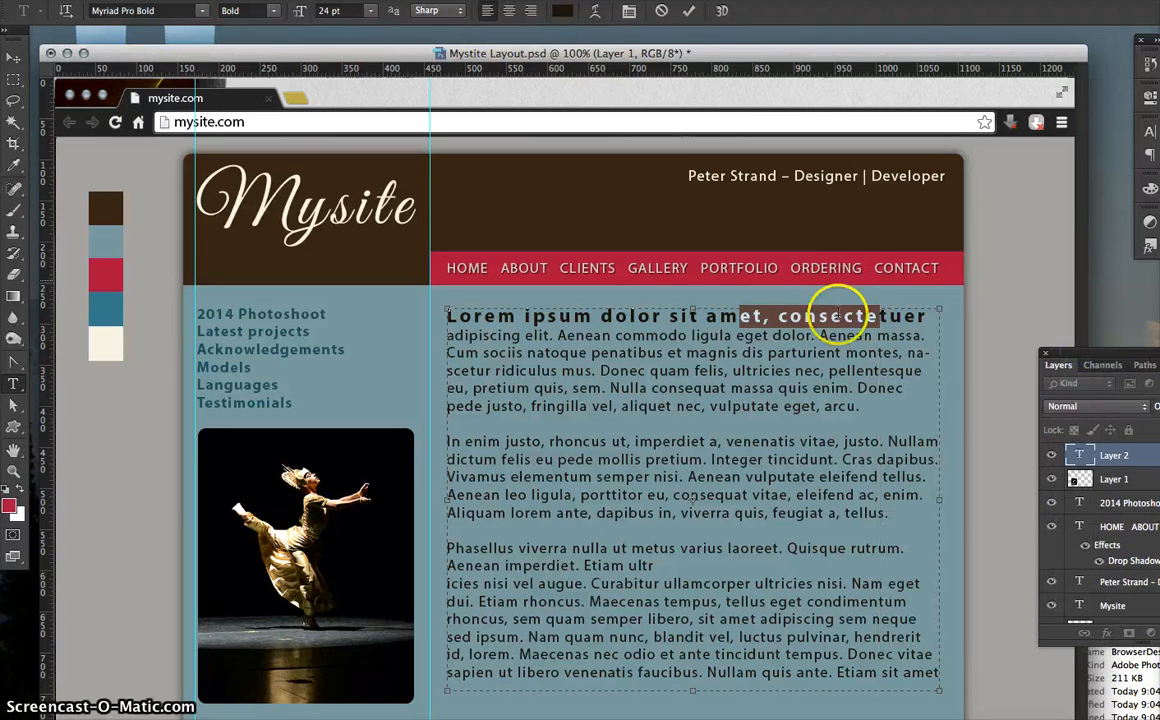
drag(934, 320, 458, 316)
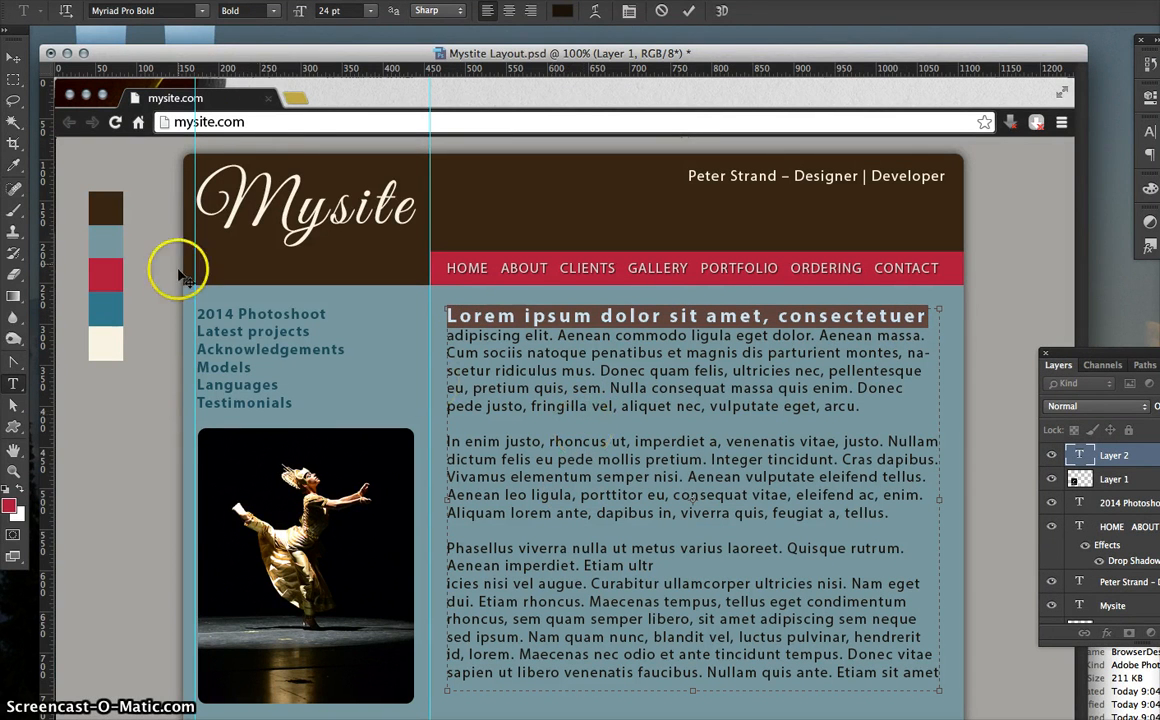
- Add a horizontal guide at the heading's top and highlight exampleSite's callout text
drag(253, 68, 272, 301)
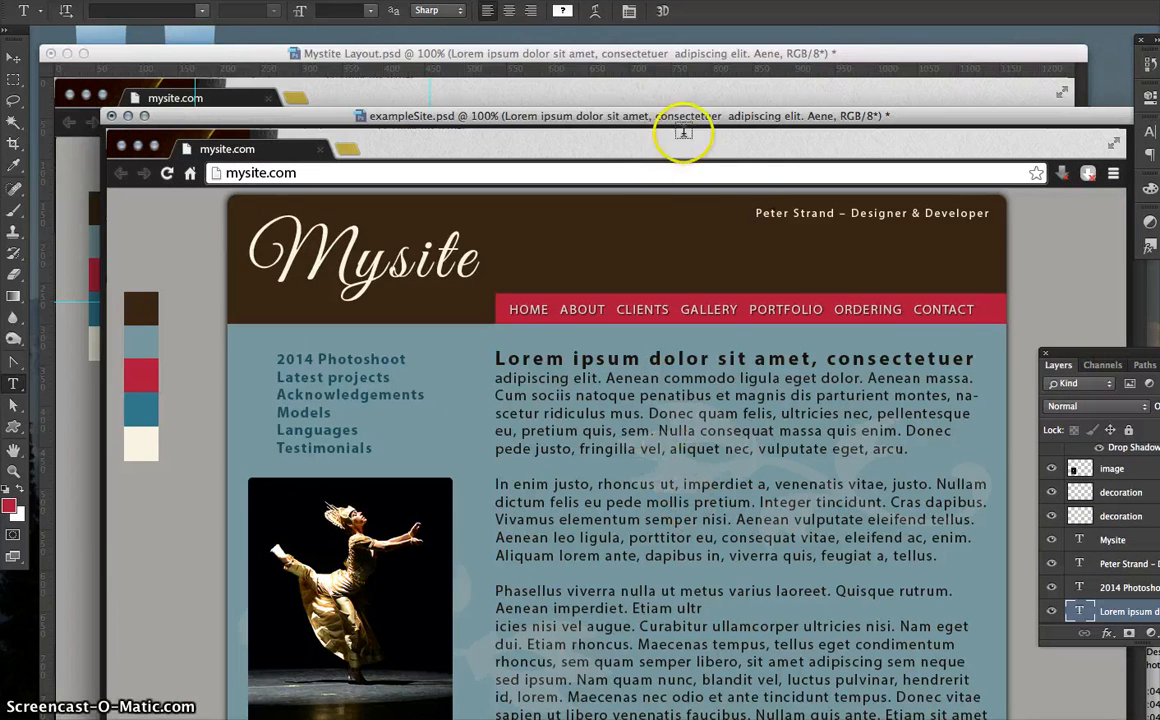
drag(657, 52, 653, 31)
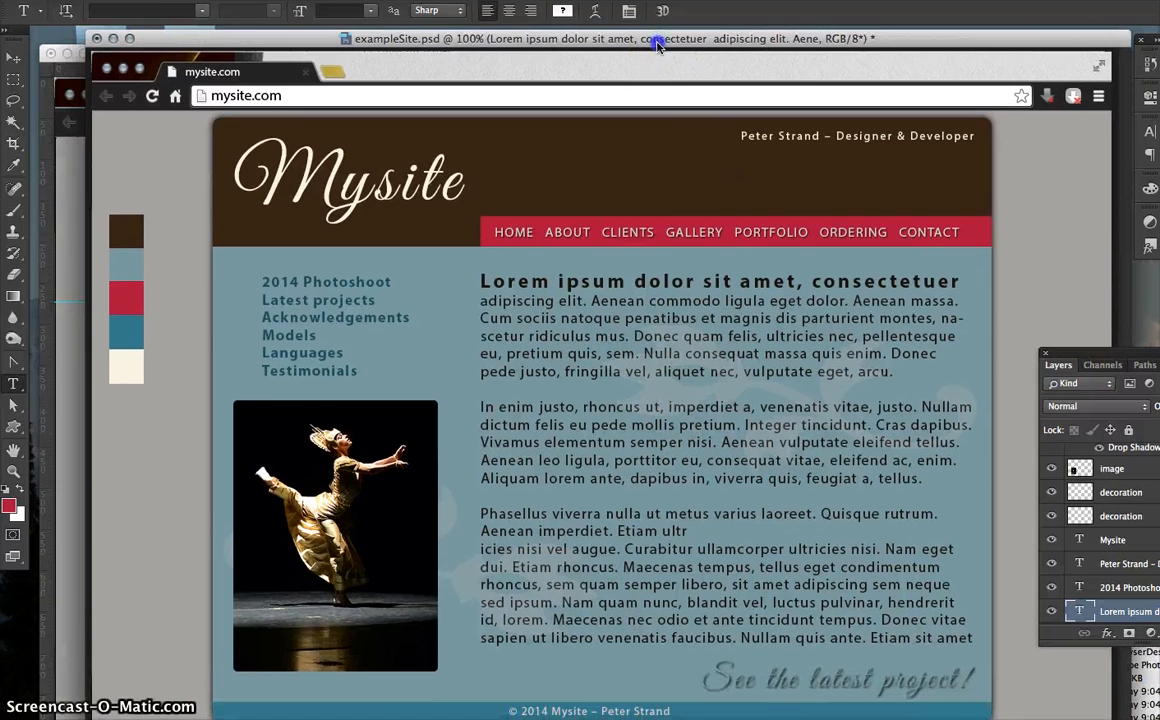
click(737, 678)
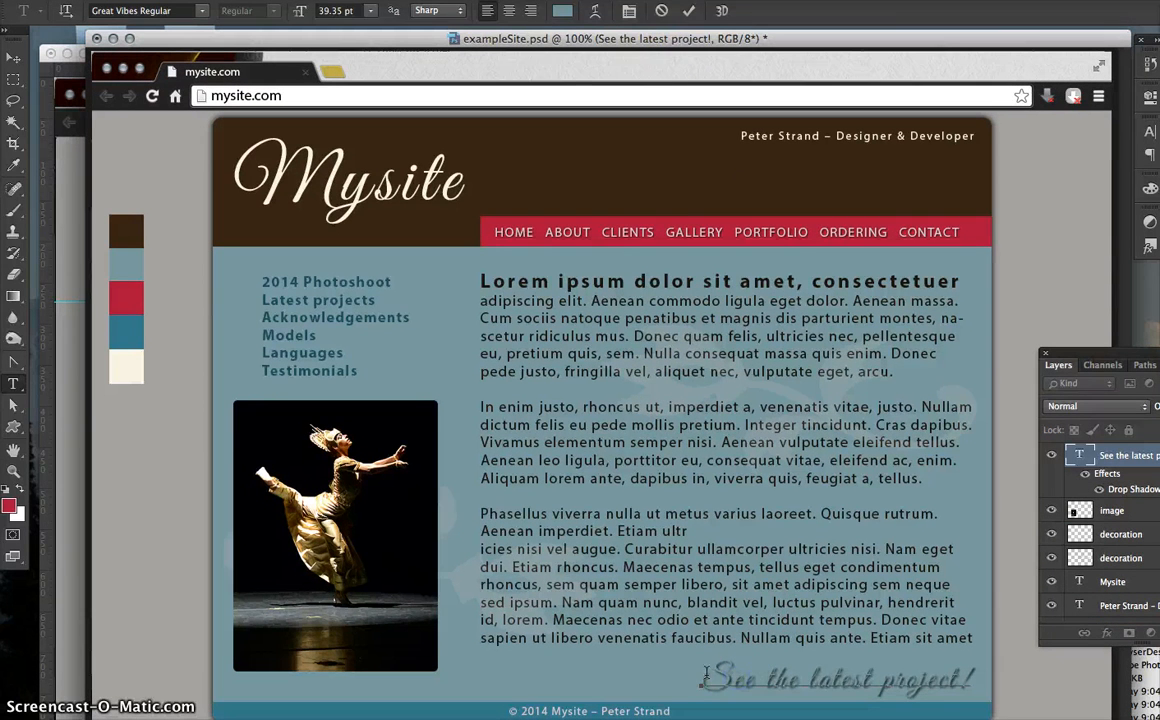
drag(701, 680, 830, 683)
- Check the 'See the latest project!' Great Vibes settings, then close exampleSite.psd
click(948, 681)
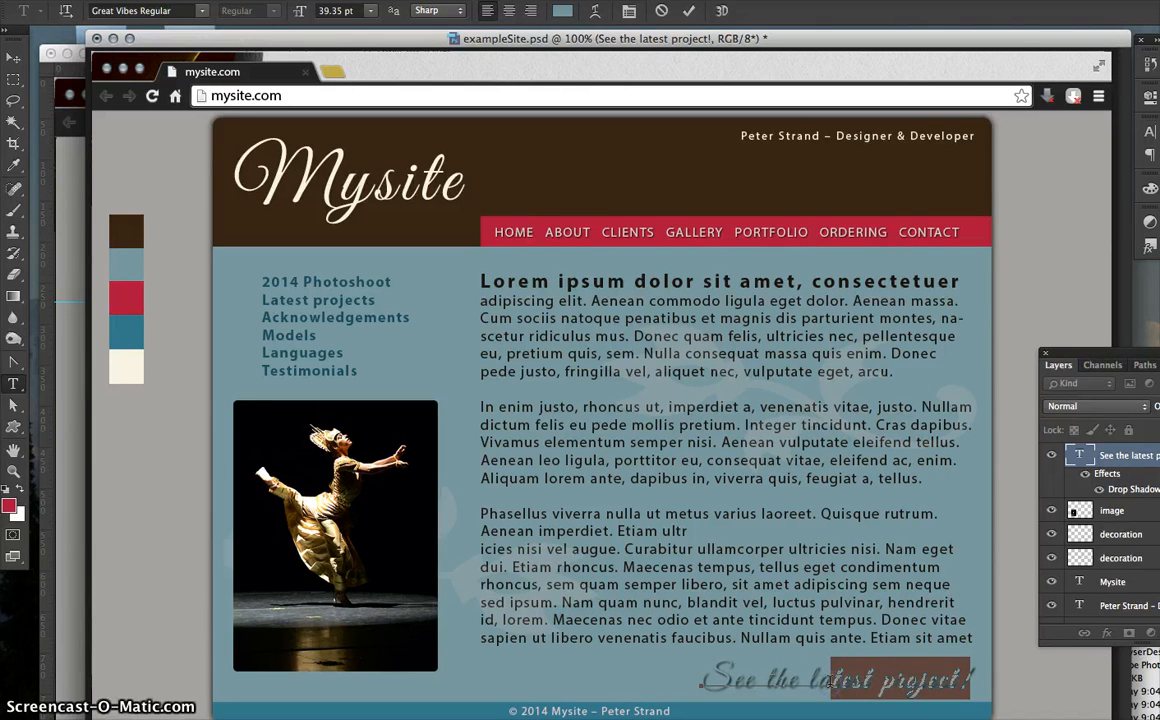
drag(733, 680, 970, 690)
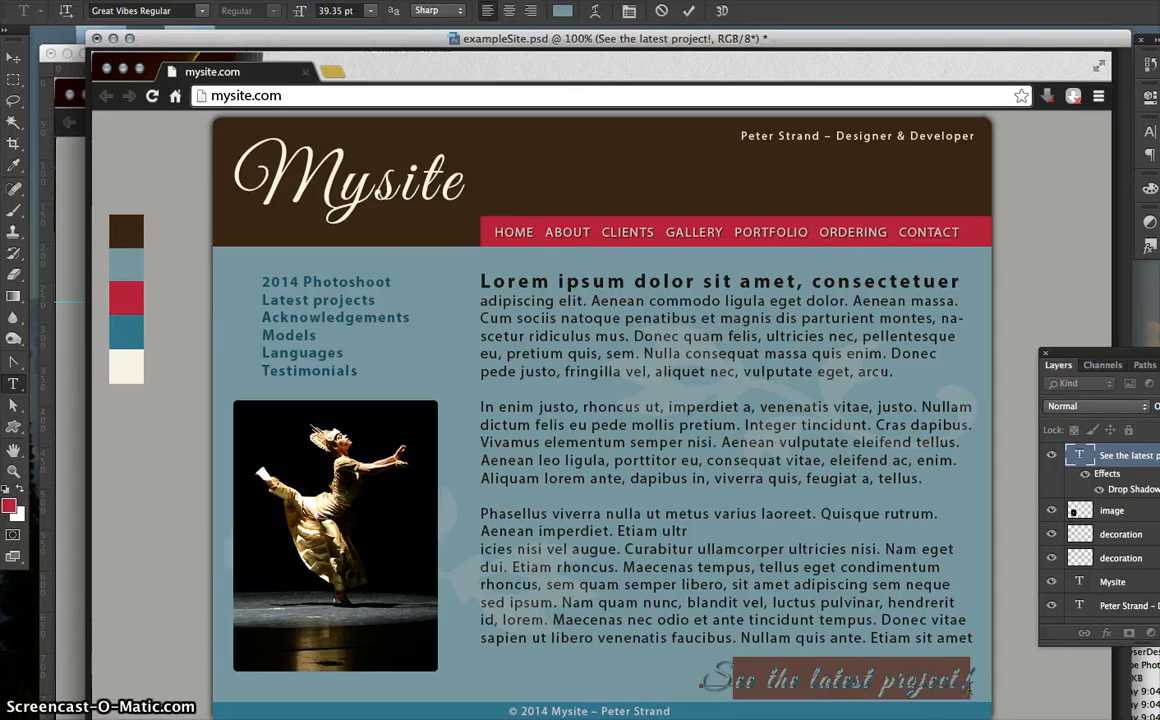
click(960, 683)
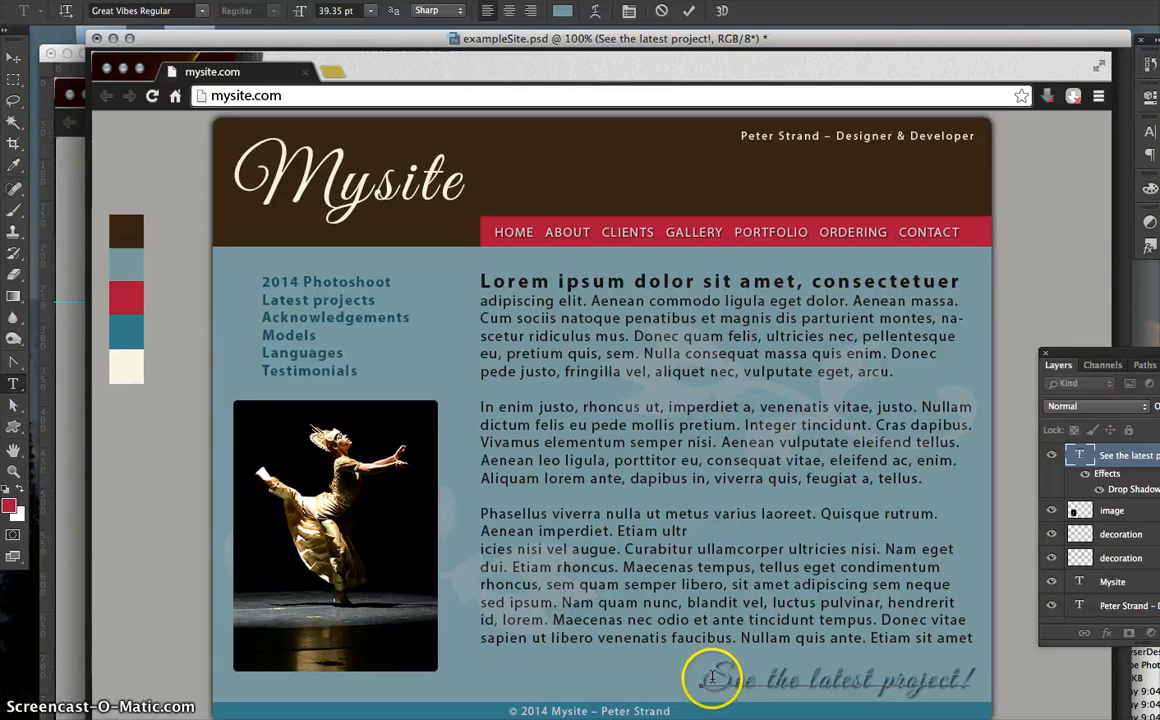
drag(711, 679, 975, 681)
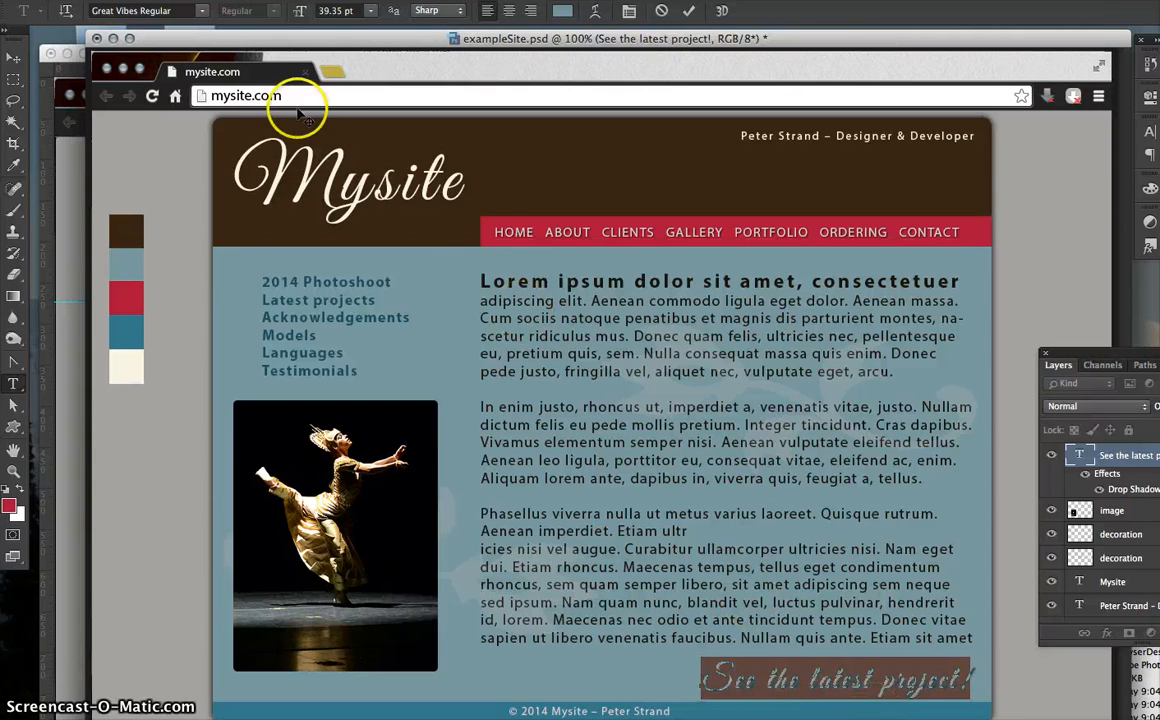
click(119, 68)
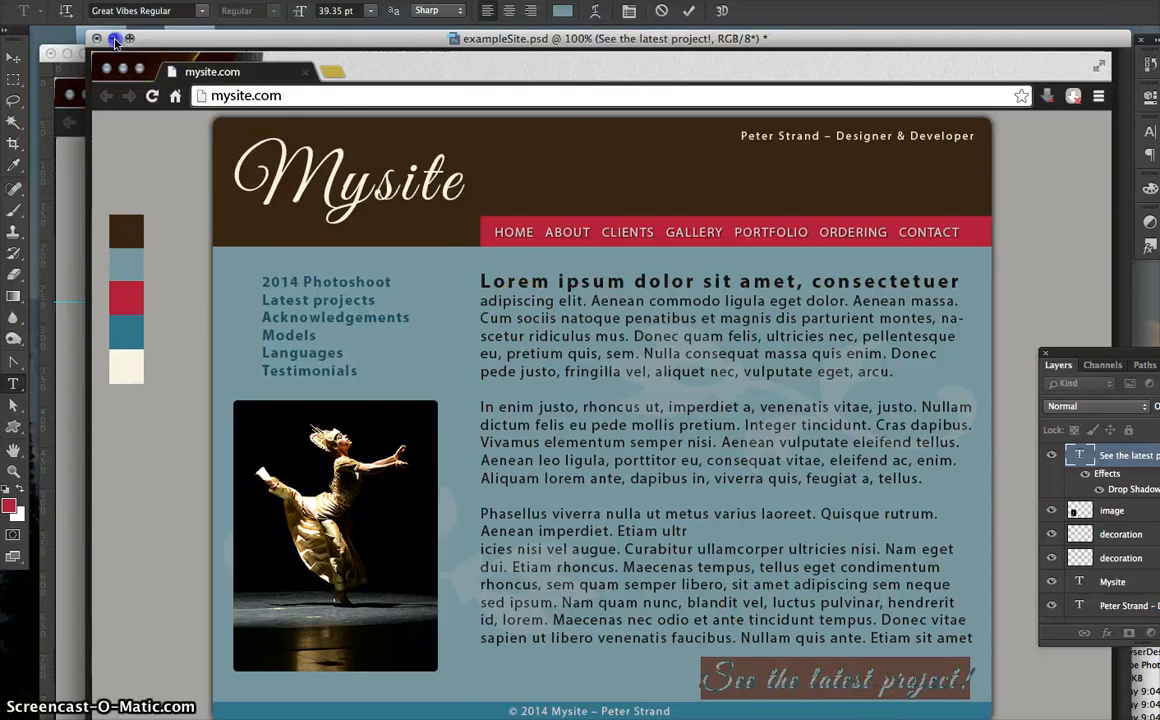
click(114, 39)
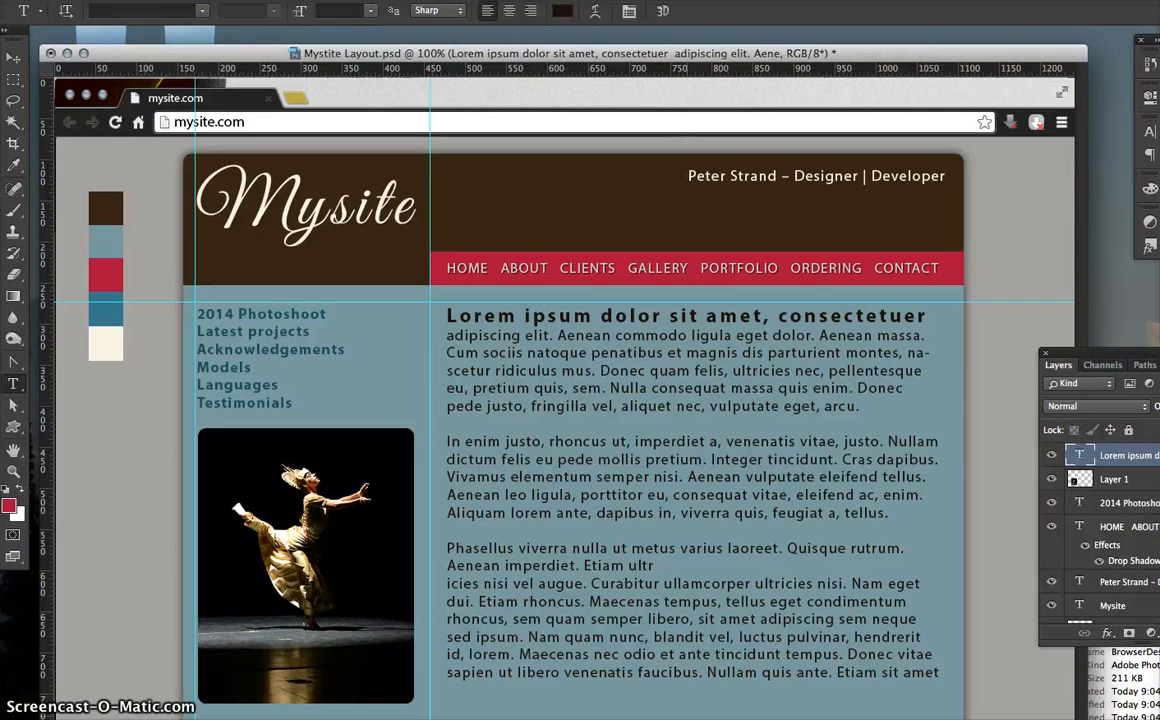
- Type 'See the latest project!' below the body text in 18 pt Great Vibes, coloured cream
click(659, 716)
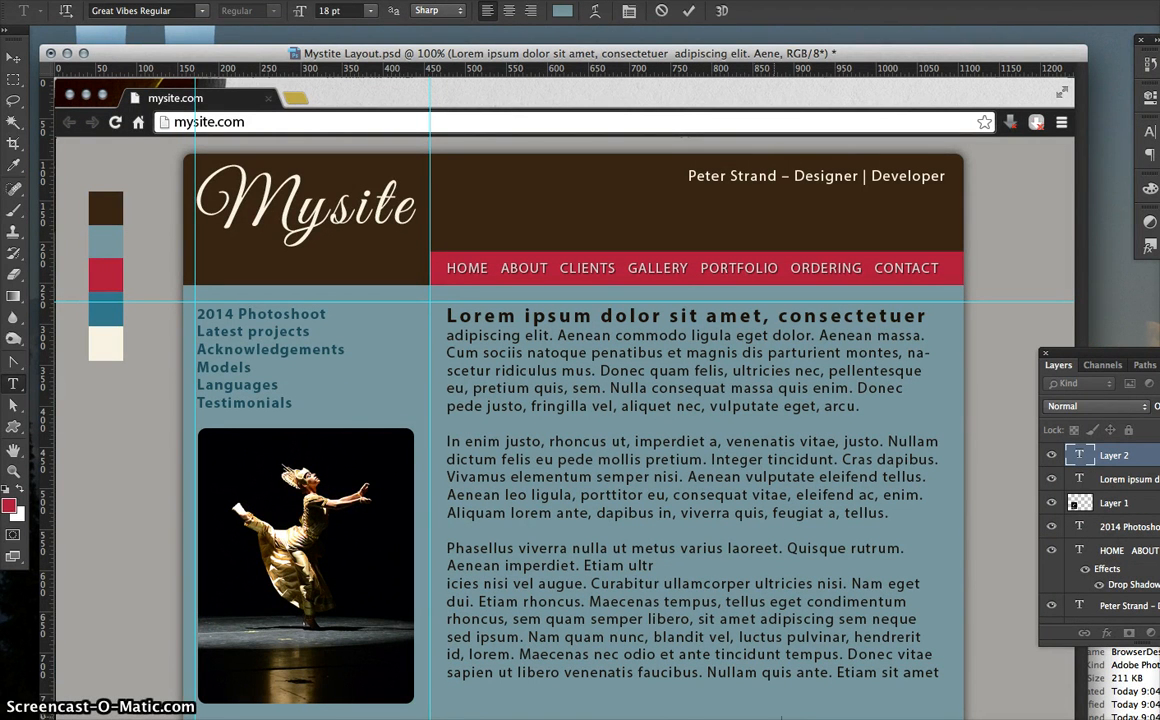
drag(655, 714, 610, 712)
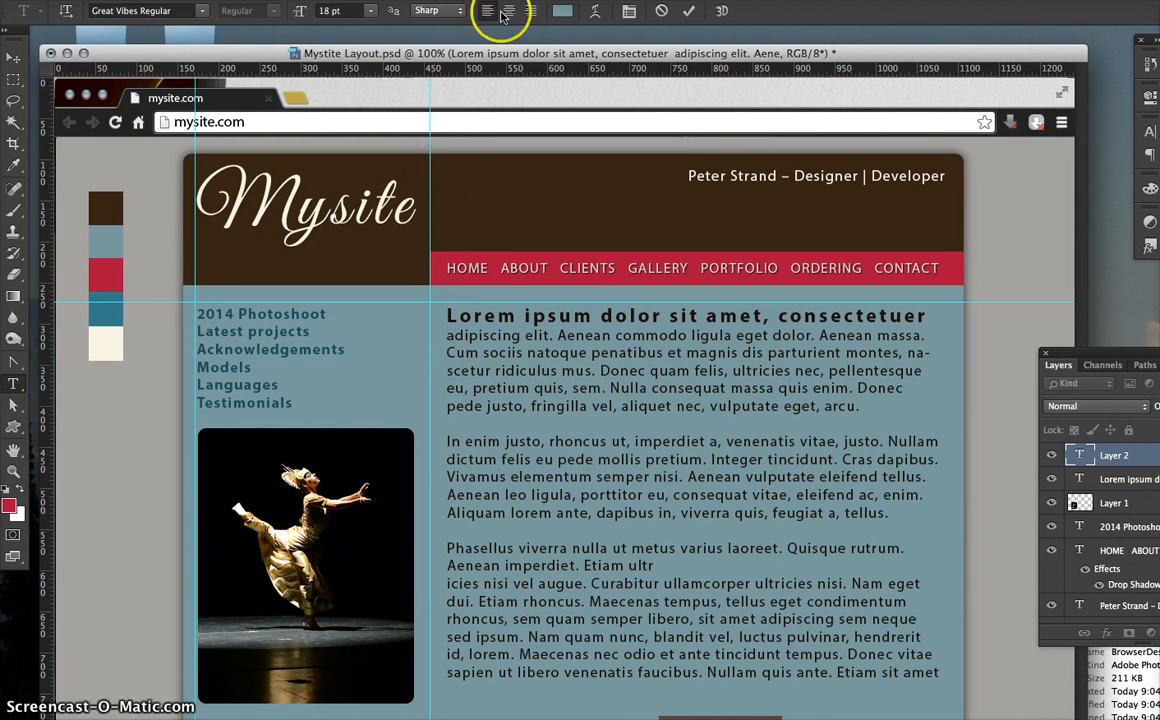
click(13, 384)
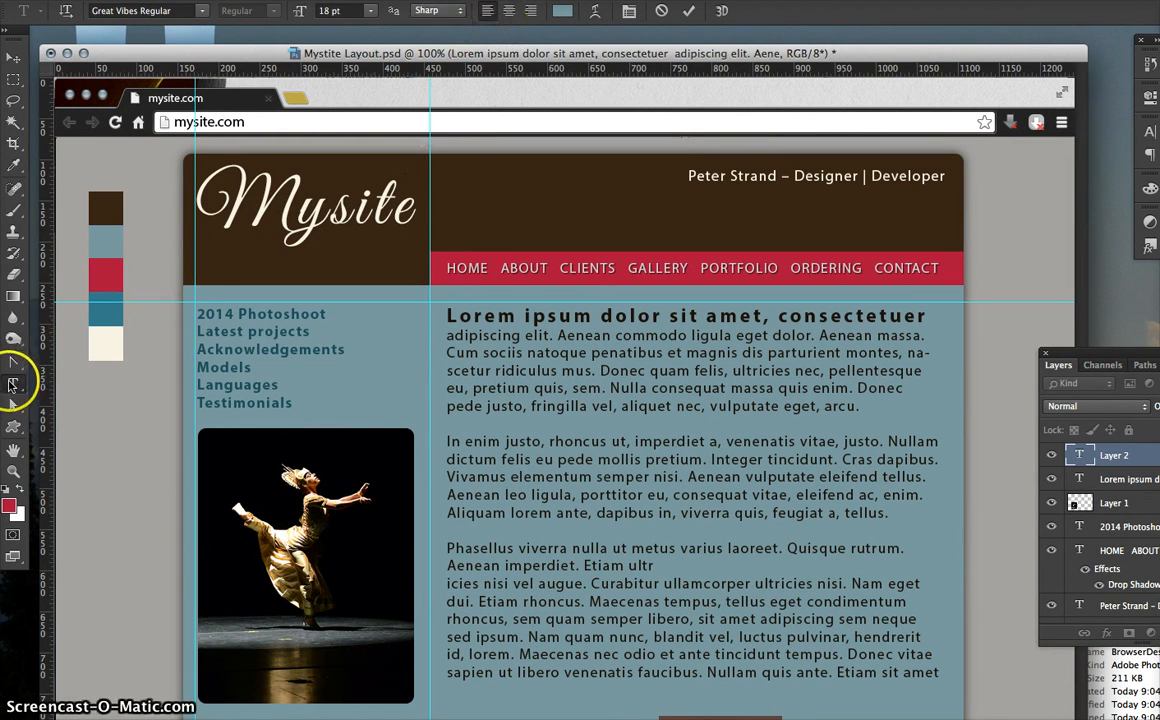
click(563, 17)
click(110, 340)
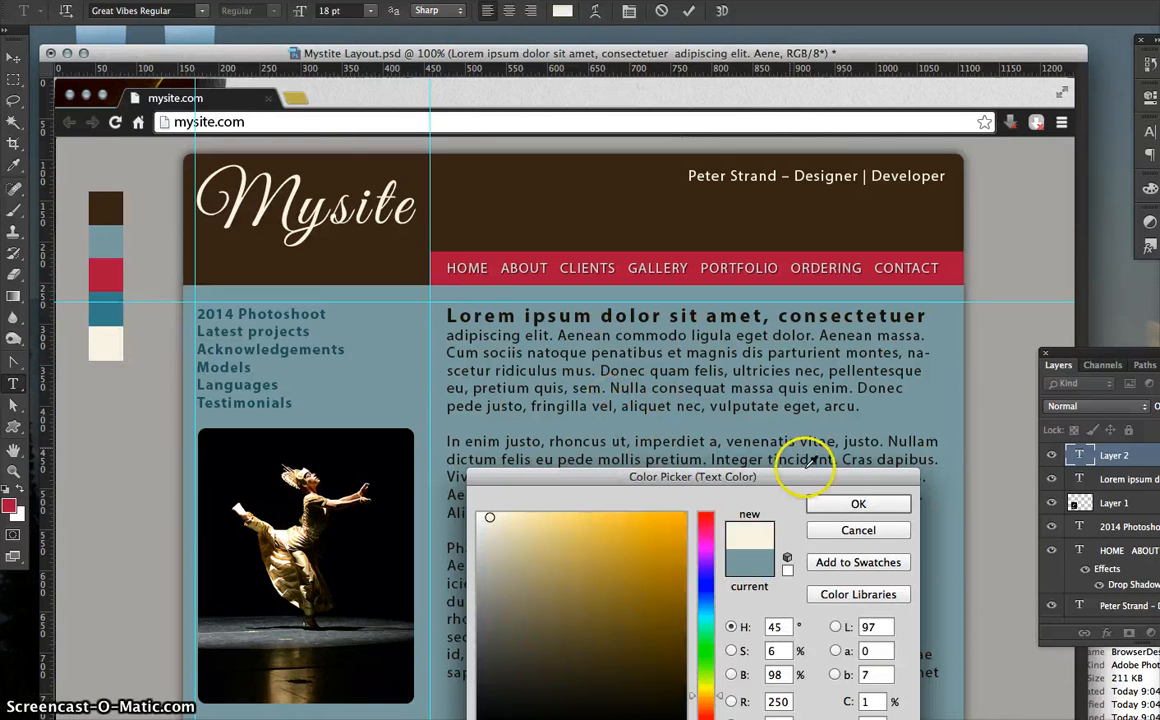
click(836, 502)
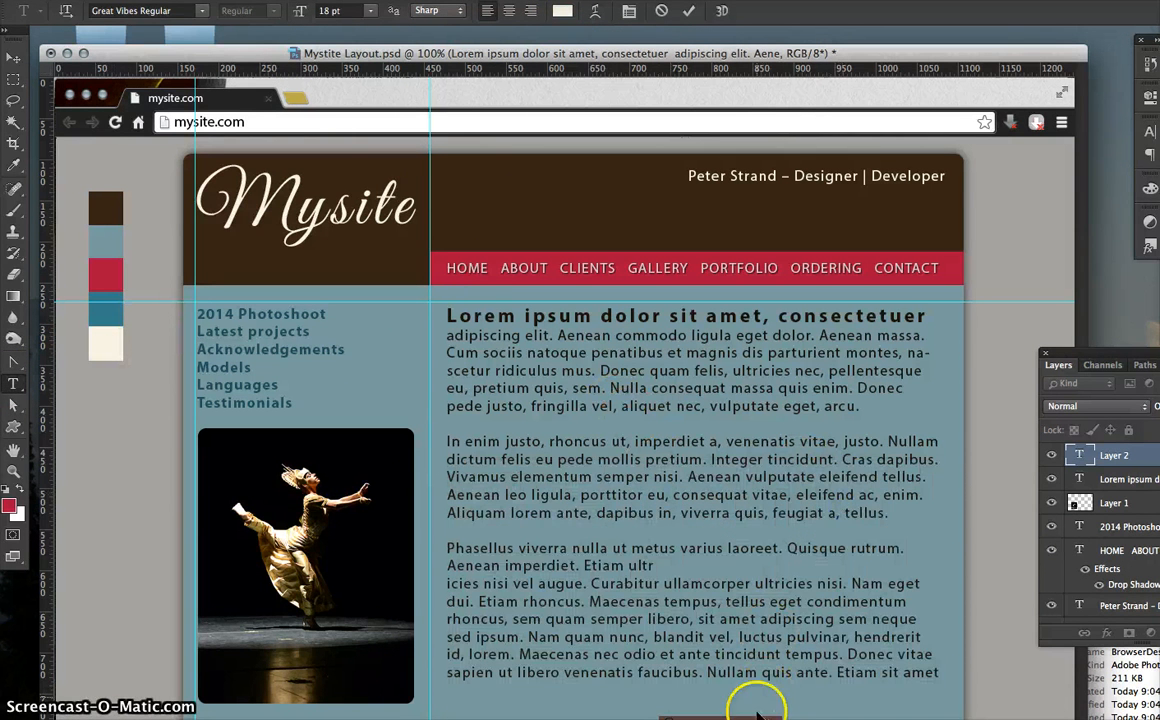
click(13, 57)
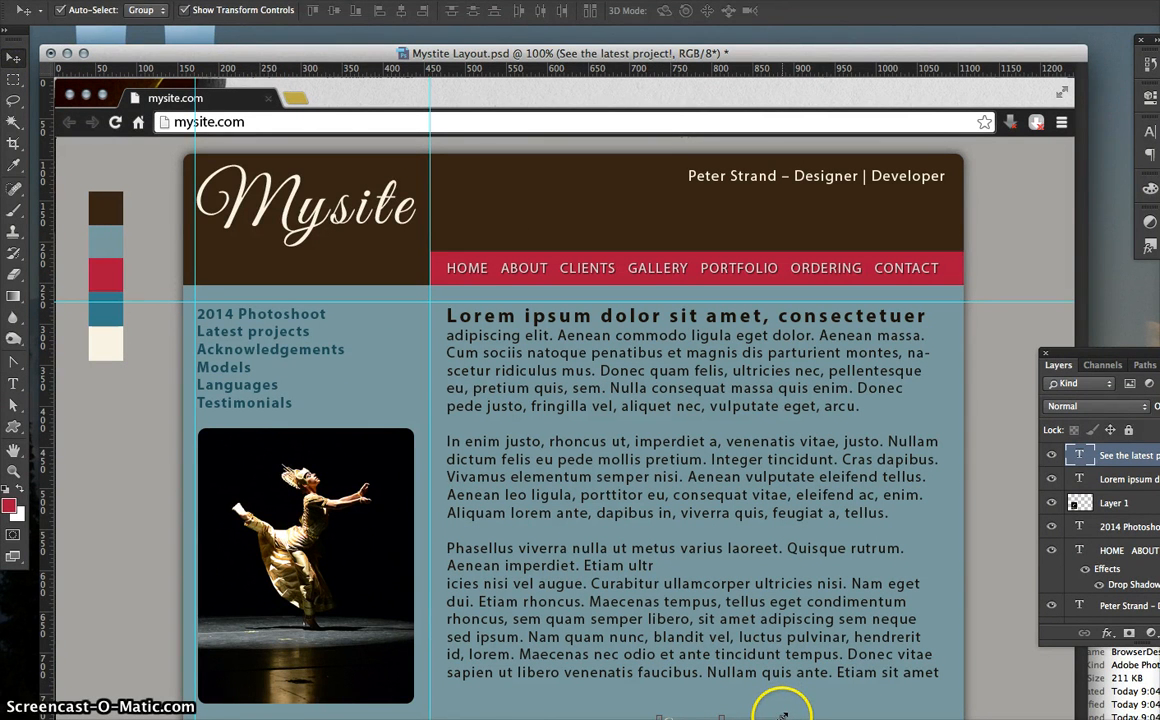
- Scale the callout up to about 184% and Alt-copy the nav bar's drop shadow onto its layer
drag(783, 713, 884, 703)
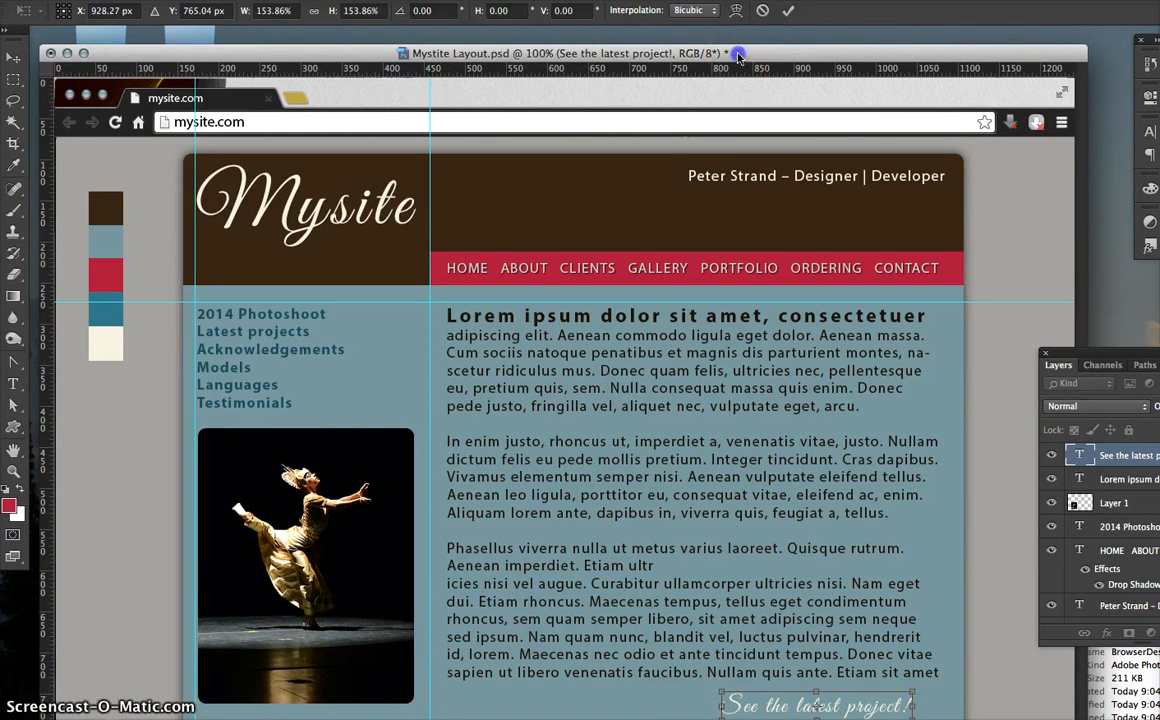
drag(738, 56, 738, 38)
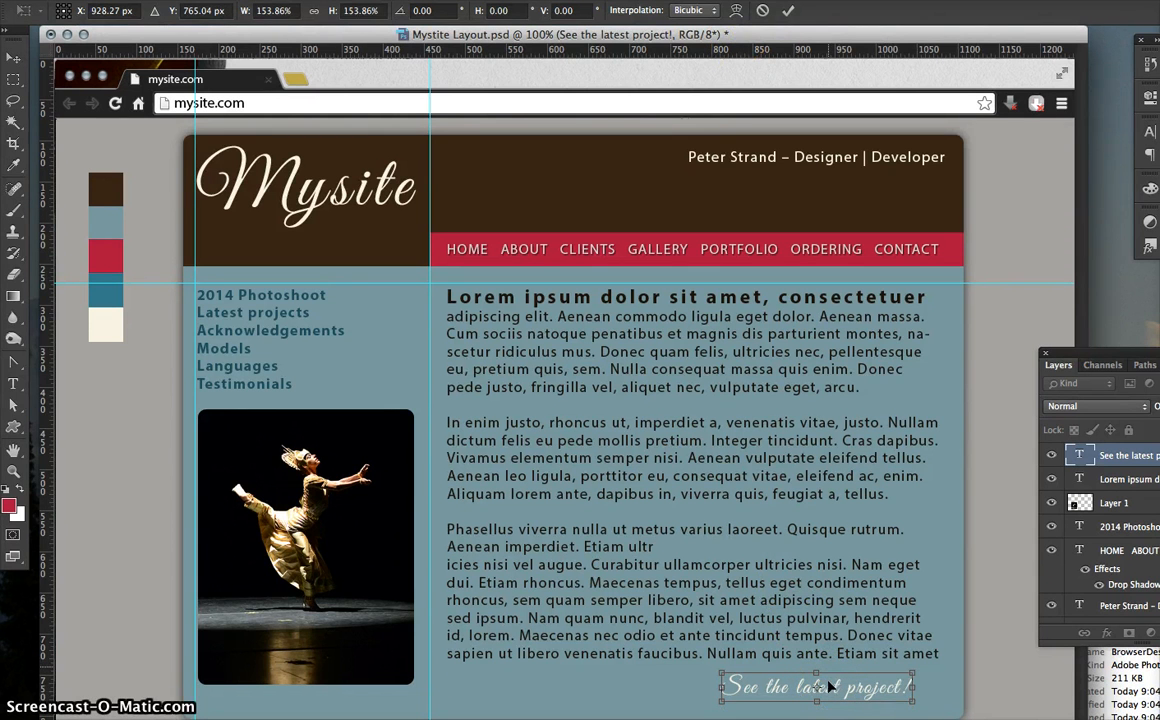
drag(913, 673, 940, 661)
drag(722, 700, 711, 702)
key(Return)
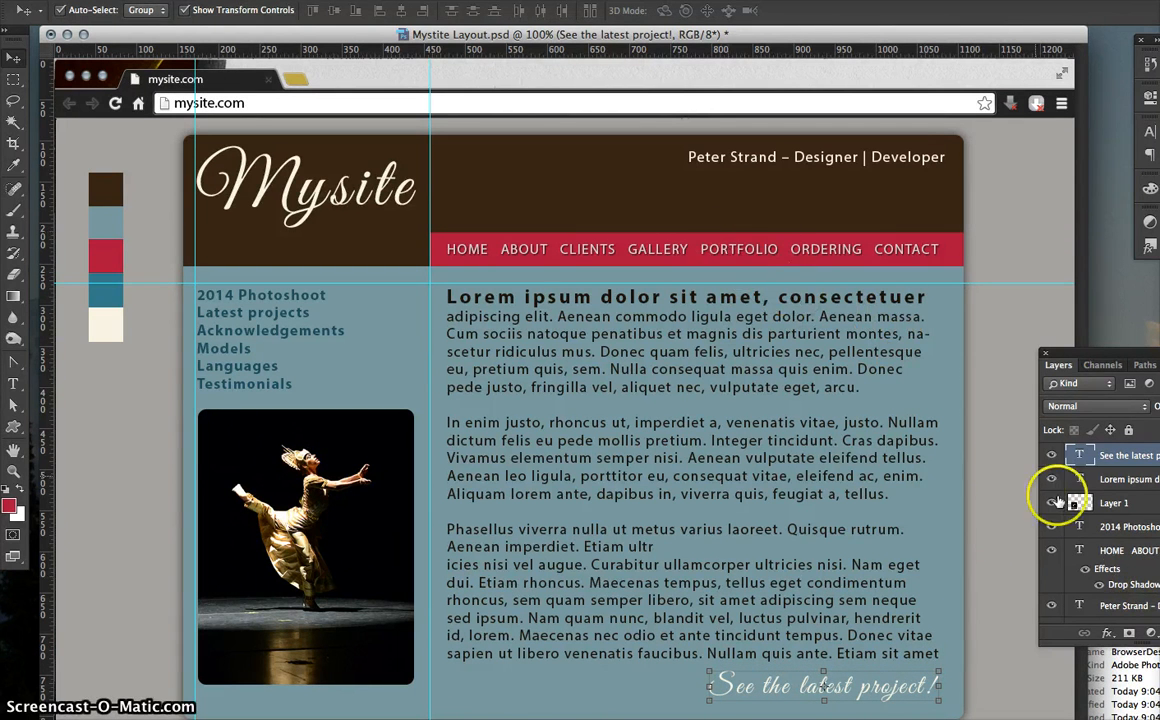
click(1118, 570)
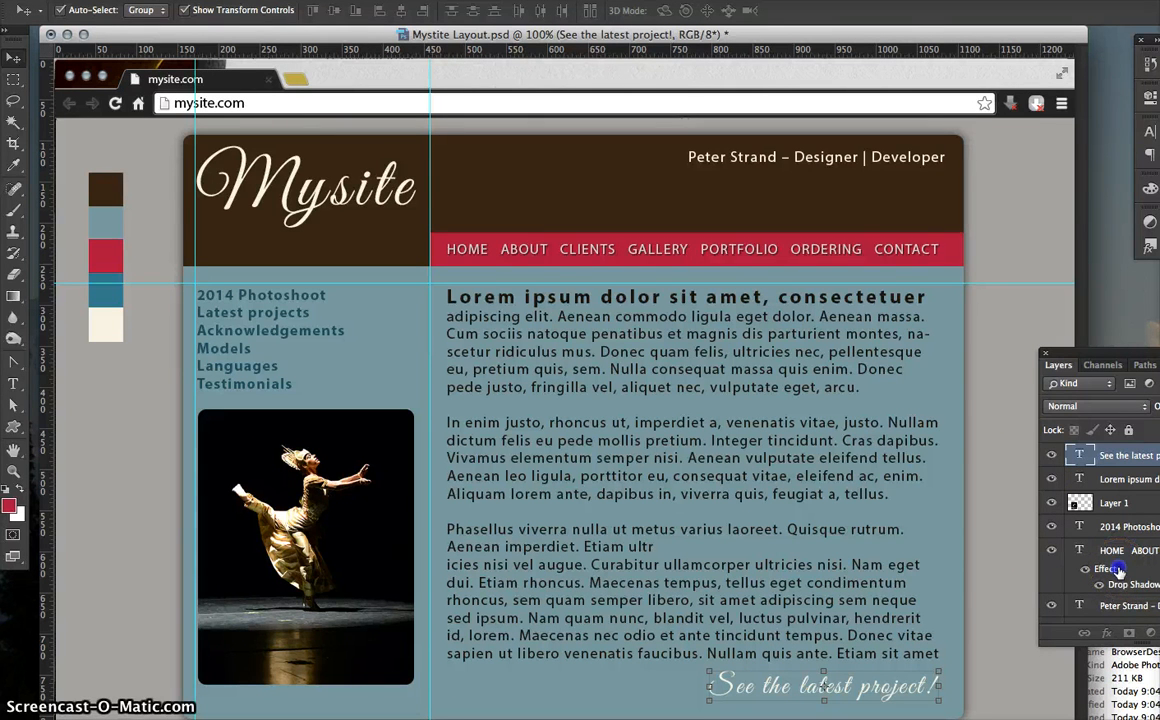
drag(1118, 570, 1122, 468)
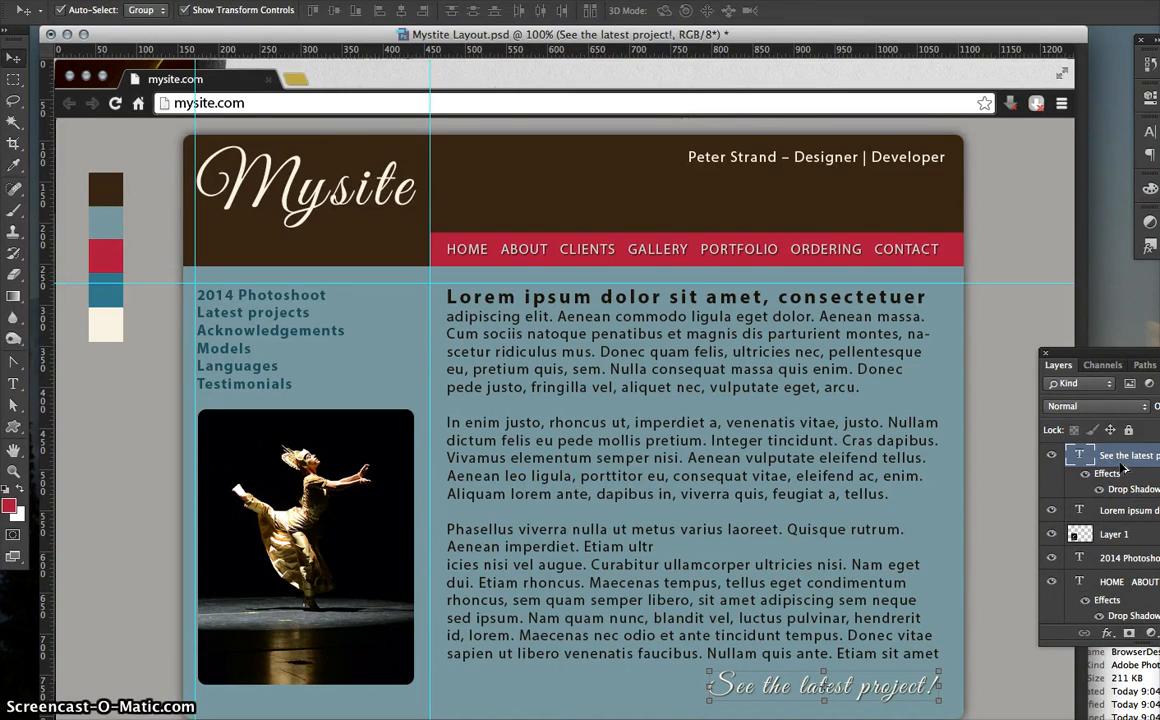